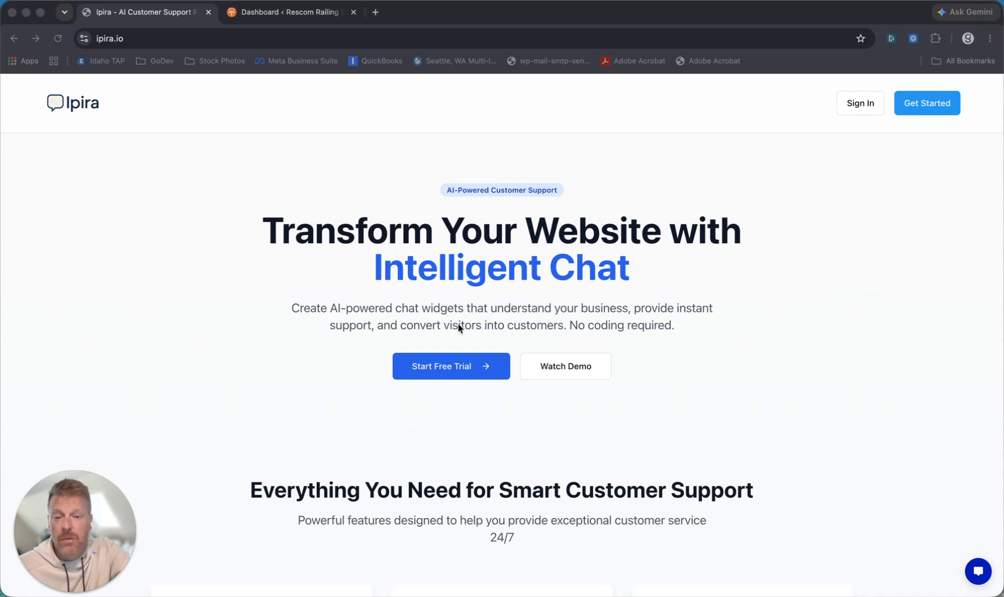
- Start a free trial and enter the account holder's first name, last name, e-mail and password
{"action": "left_click", "coordinate": [438, 368]}
{"action": "left_click", "coordinate": [438, 367]}
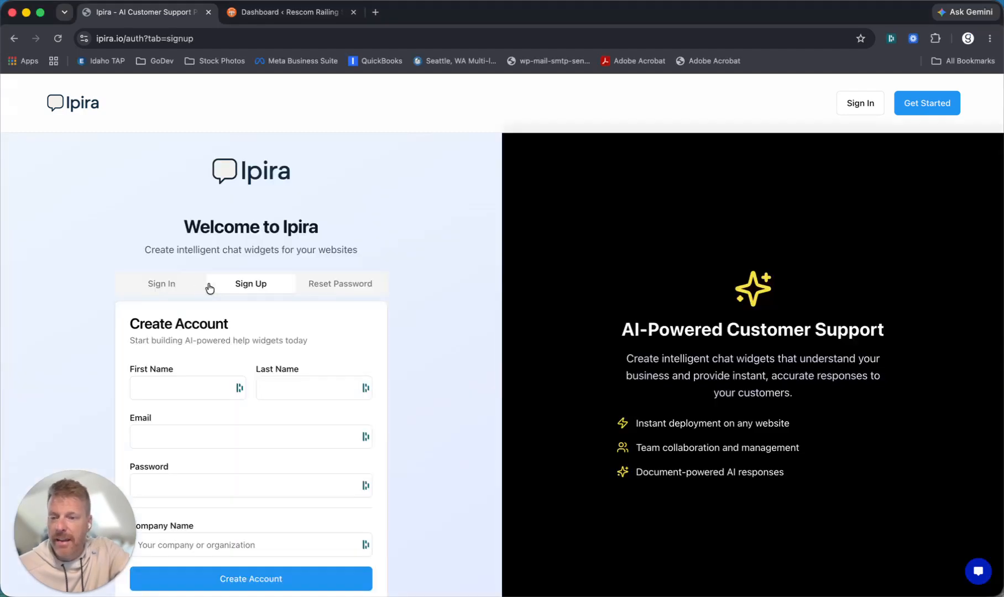
{"action": "left_click", "coordinate": [167, 392]}
{"action": "type", "text": "John"}
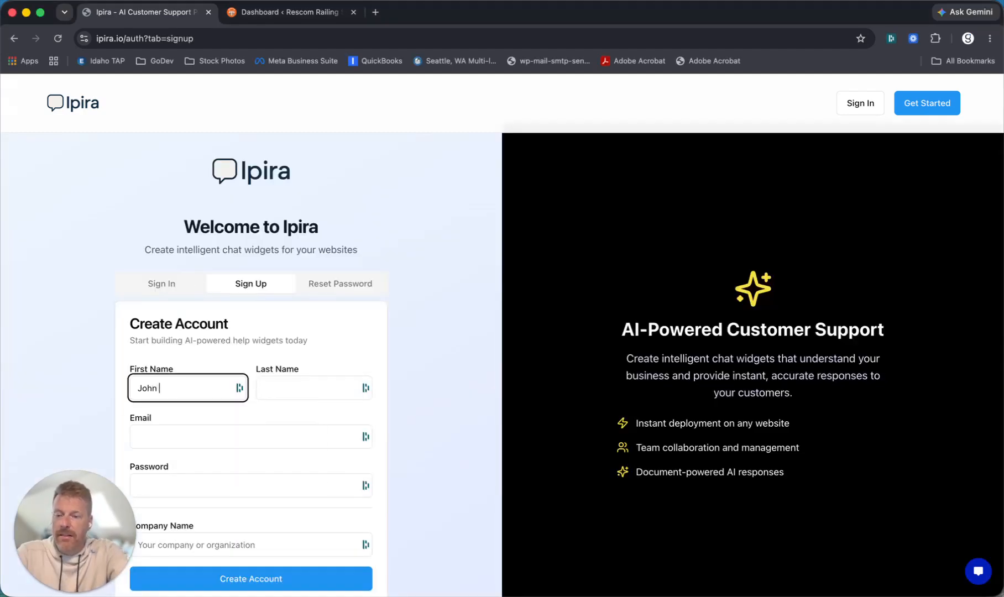
{"action": "key", "text": "Tab"}
{"action": "type", "text": "Doe"}
{"action": "key", "text": "Tab"}
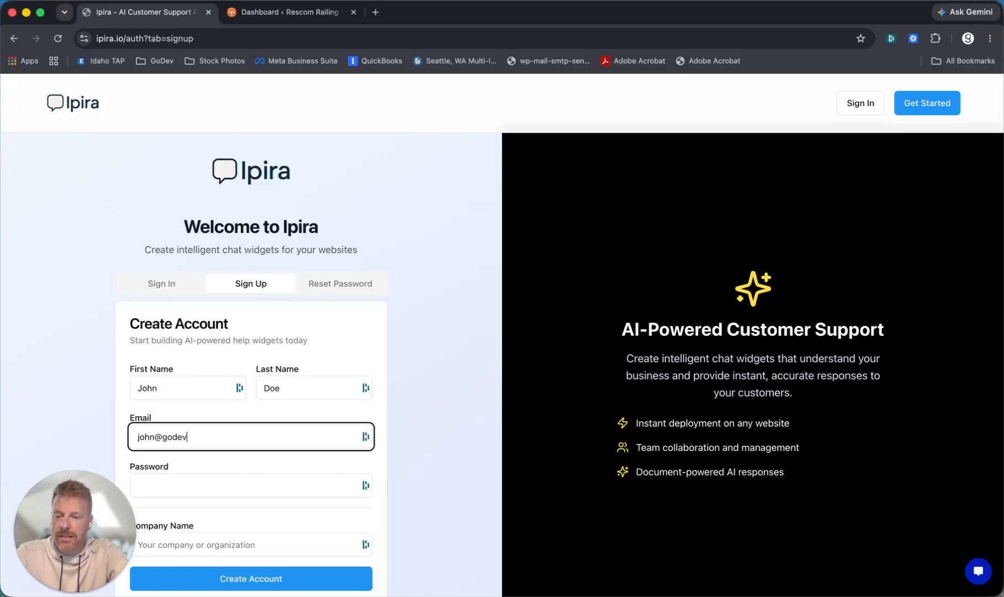
{"action": "key", "text": "Tab"}
{"action": "type", "text": "•••••••"}
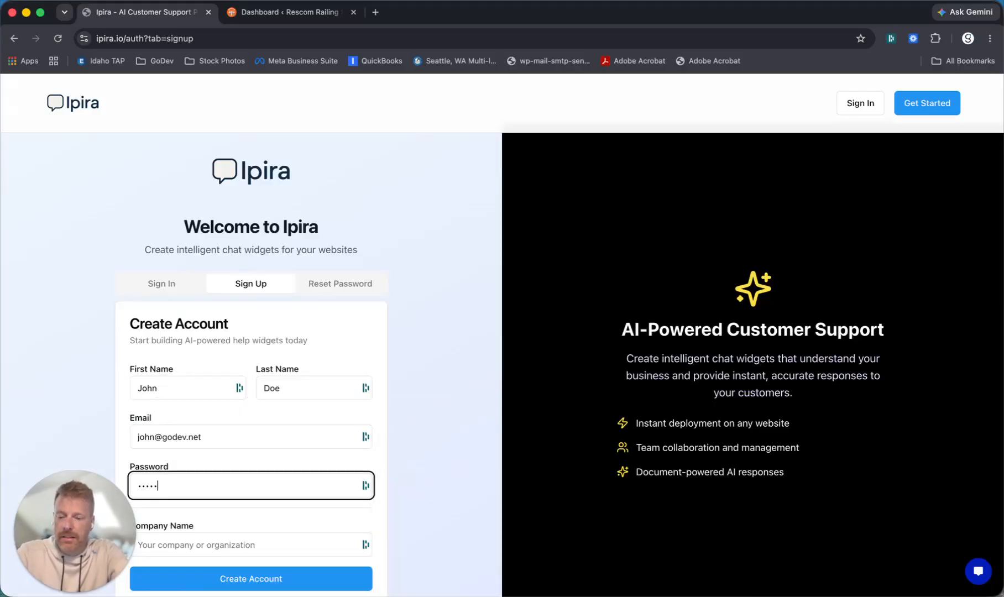
{"action": "type", "text": "•••"}
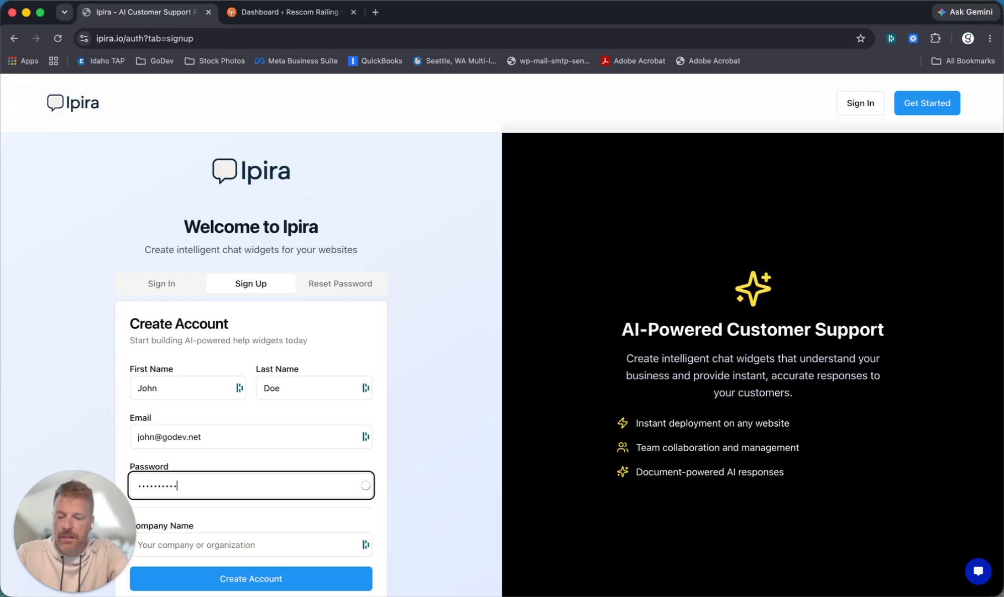
- Enter the company name 'Rescom Railing Spokane' and create the account
{"action": "left_click", "coordinate": [171, 543]}
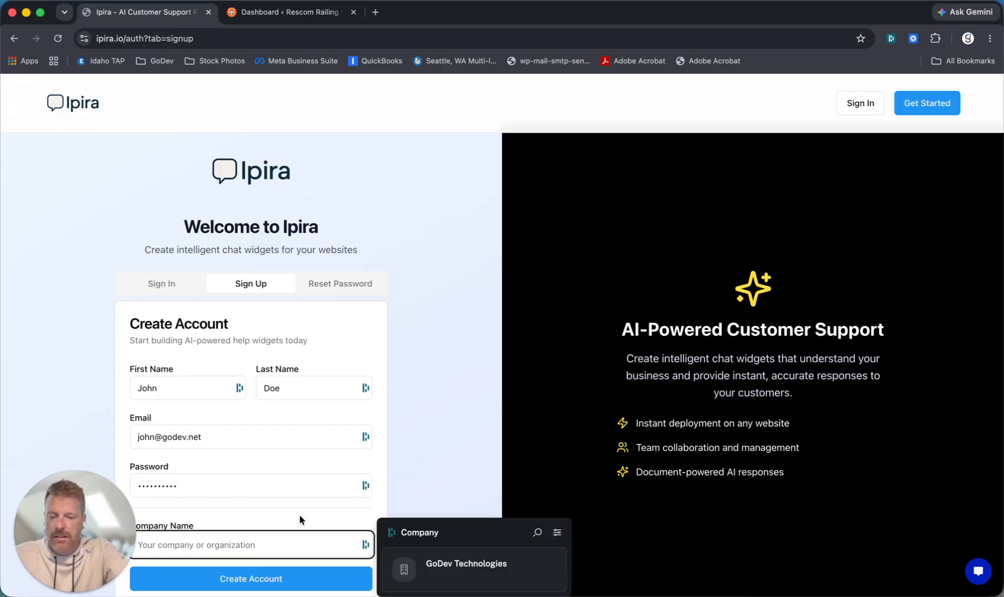
{"action": "type", "text": "Rescom"}
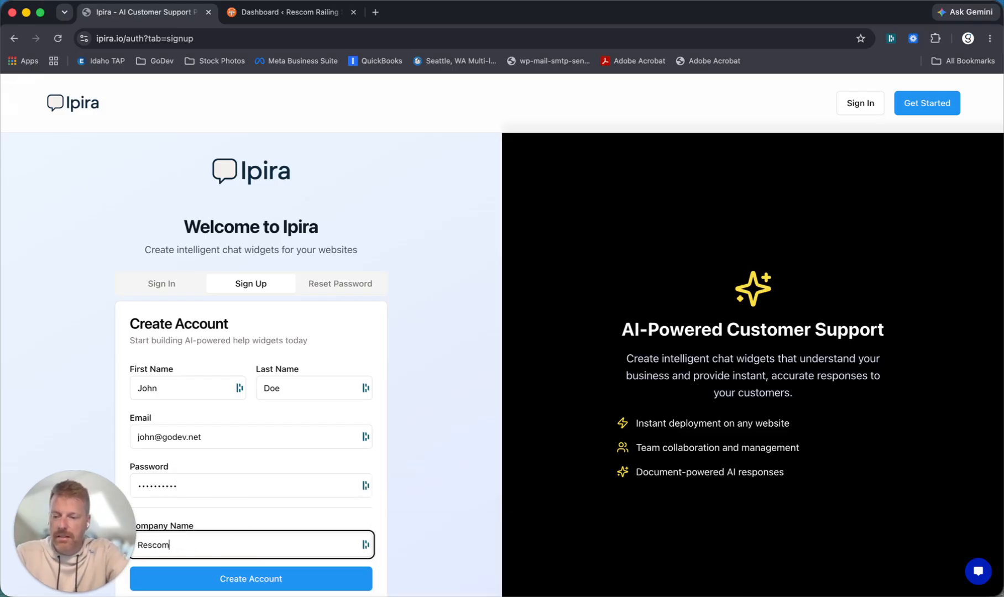
{"action": "type", "text": " Railing Spokane"}
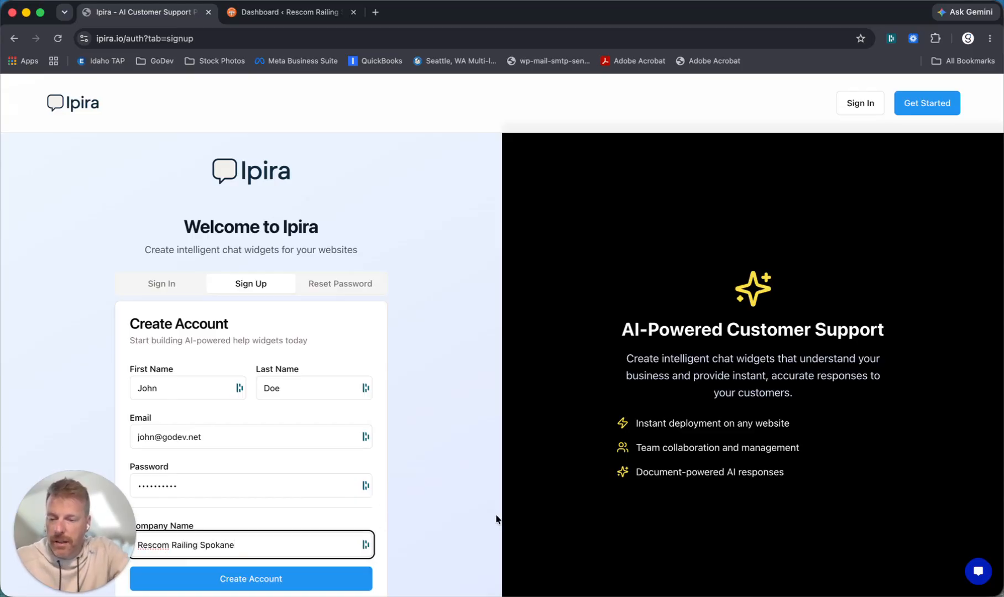
{"action": "left_click", "coordinate": [279, 579]}
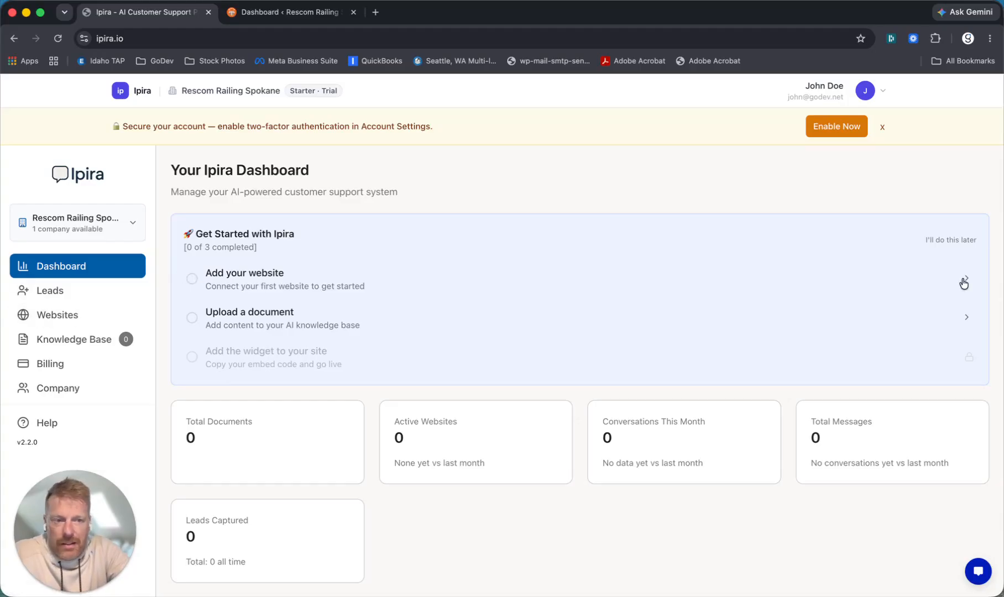
{"action": "left_click", "coordinate": [51, 314]}
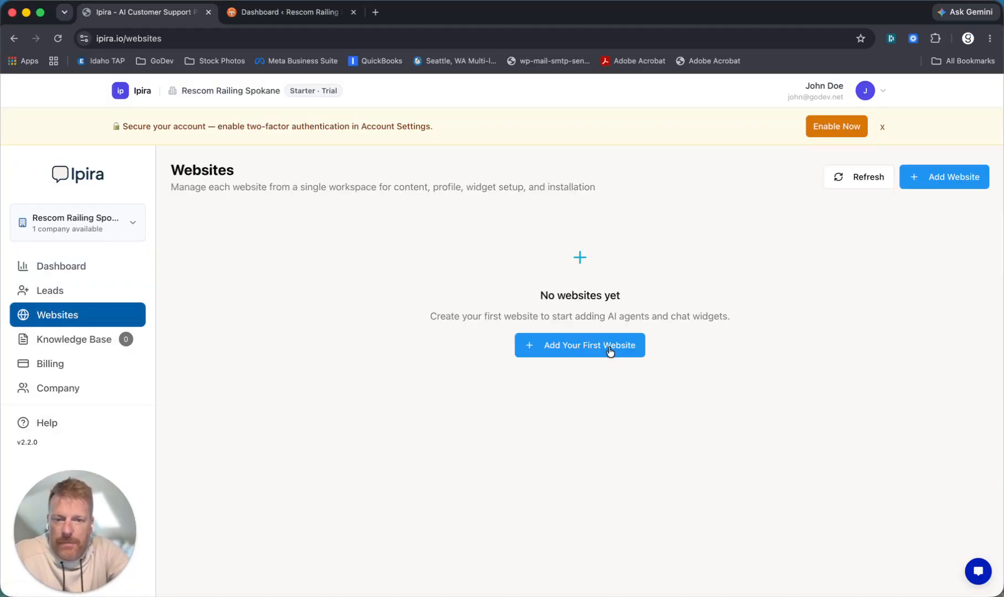
{"action": "left_click", "coordinate": [586, 350]}
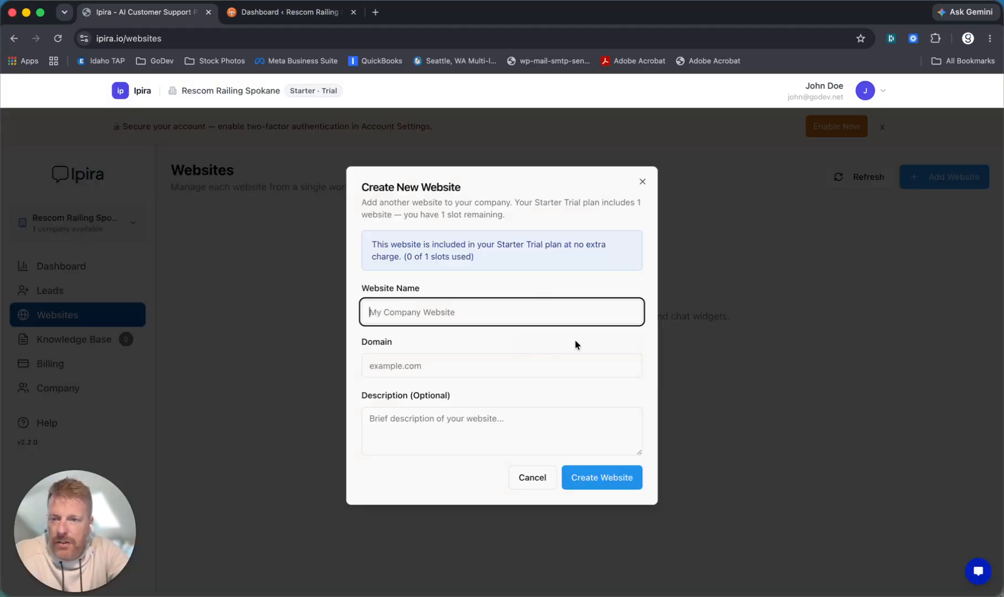
{"action": "left_click", "coordinate": [422, 307]}
{"action": "type", "text": "Resc"}
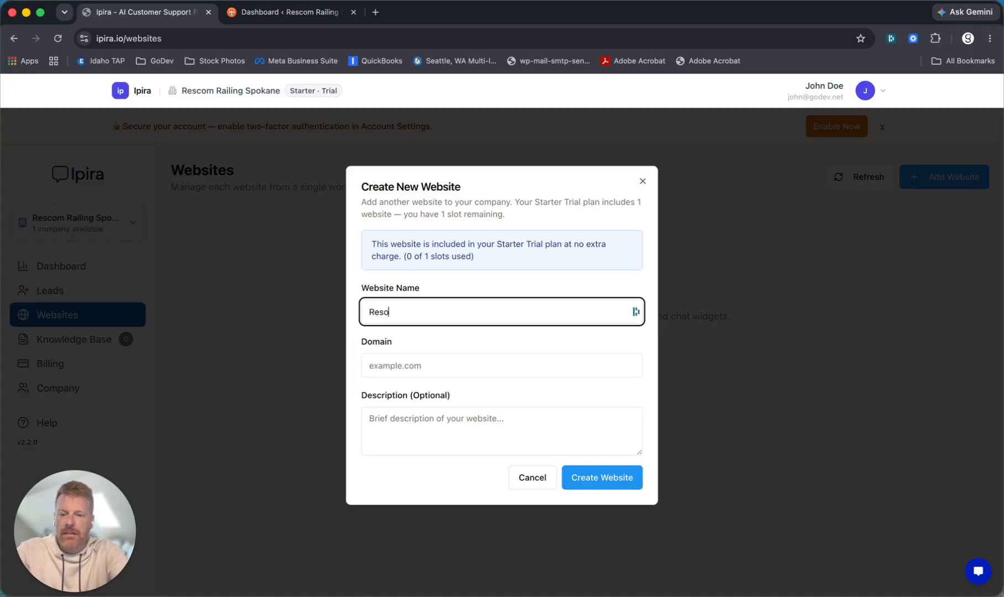
{"action": "type", "text": "om Rail"}
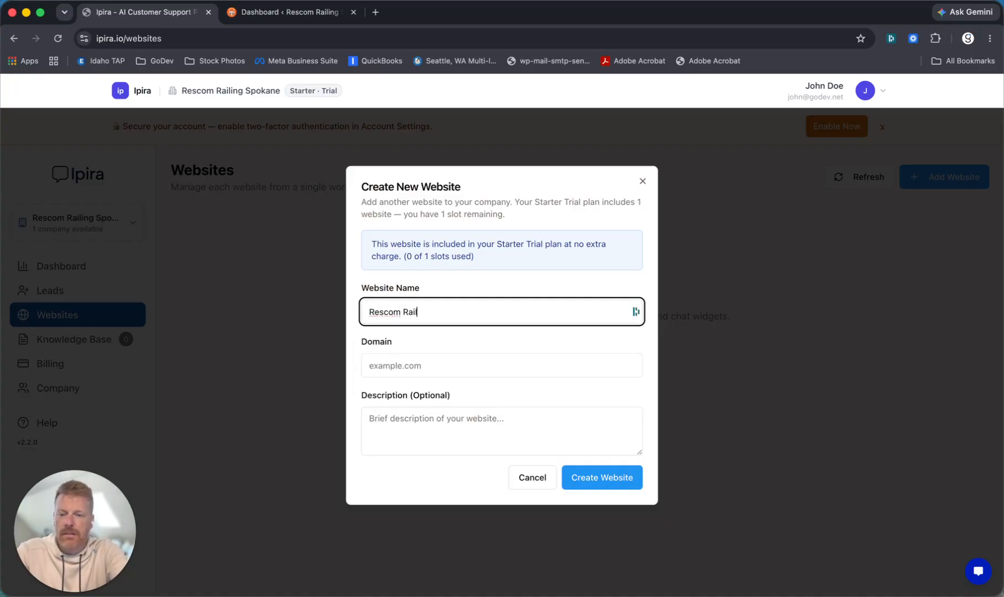
{"action": "type", "text": "ing Spokane"}
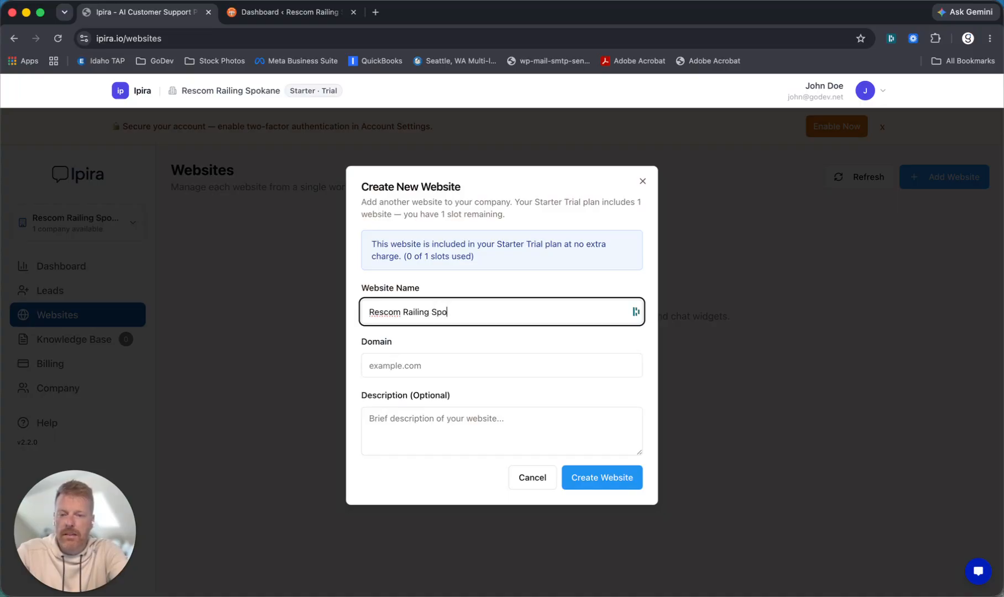
{"action": "key", "text": "Tab"}
{"action": "type", "text": "https://rescomrailingspokane.com"}
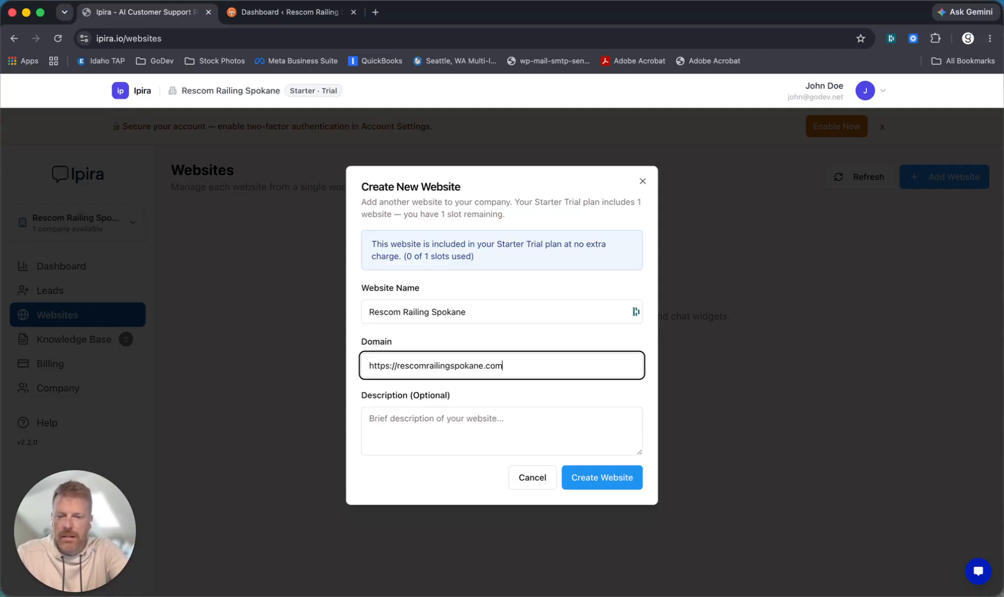
{"action": "left_click", "coordinate": [602, 479]}
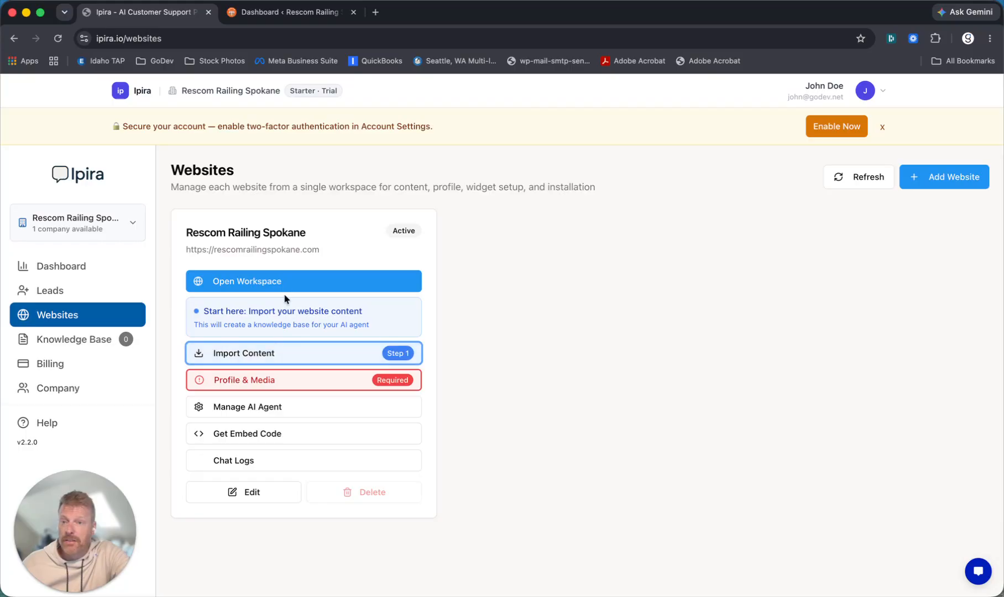
- Import content From Sitemap, appending /page-sitemap.xml to the site URL, and start scraping
{"action": "left_click", "coordinate": [255, 359]}
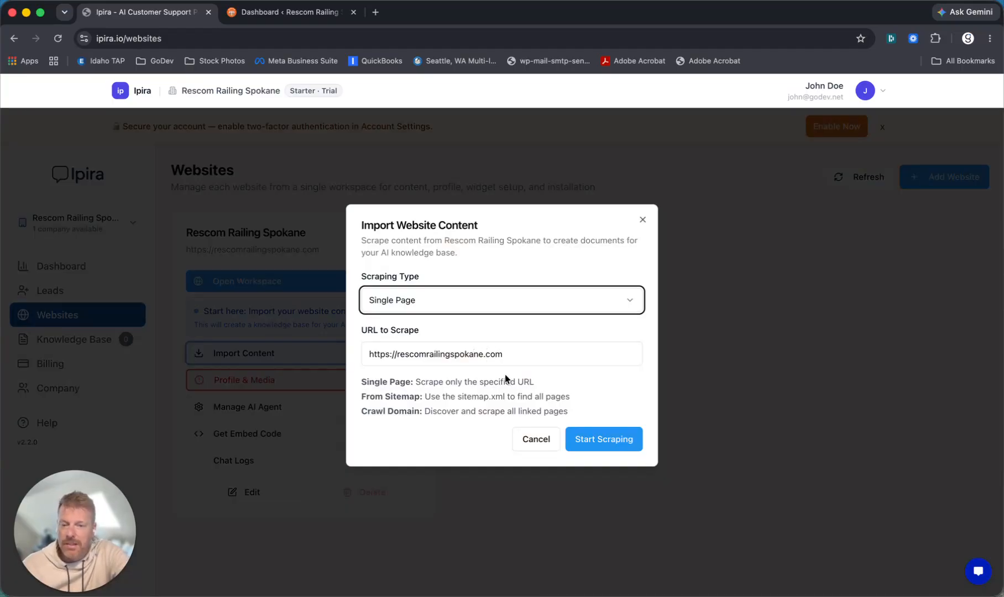
{"action": "left_click", "coordinate": [420, 306]}
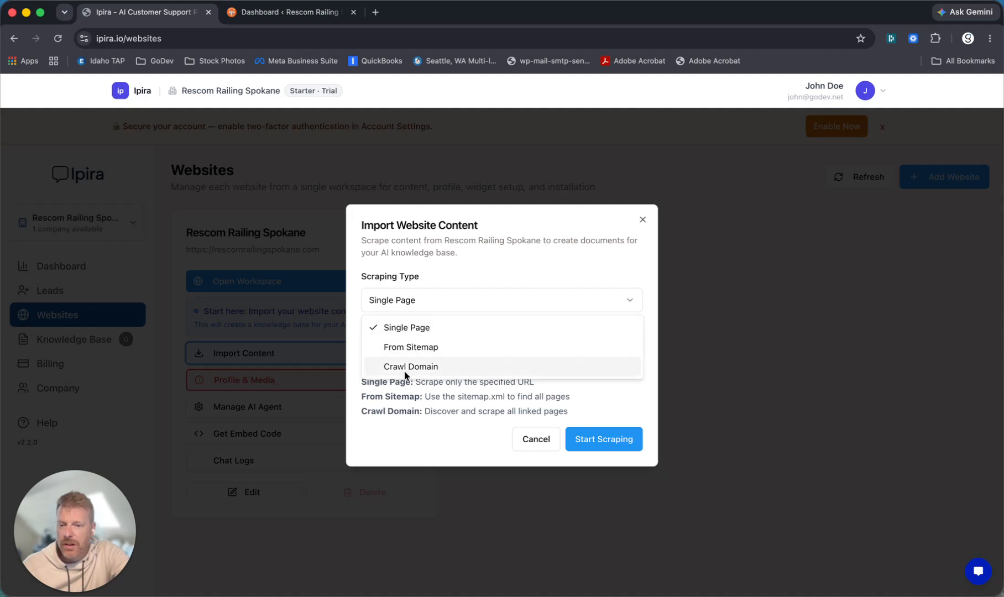
{"action": "left_click", "coordinate": [419, 348]}
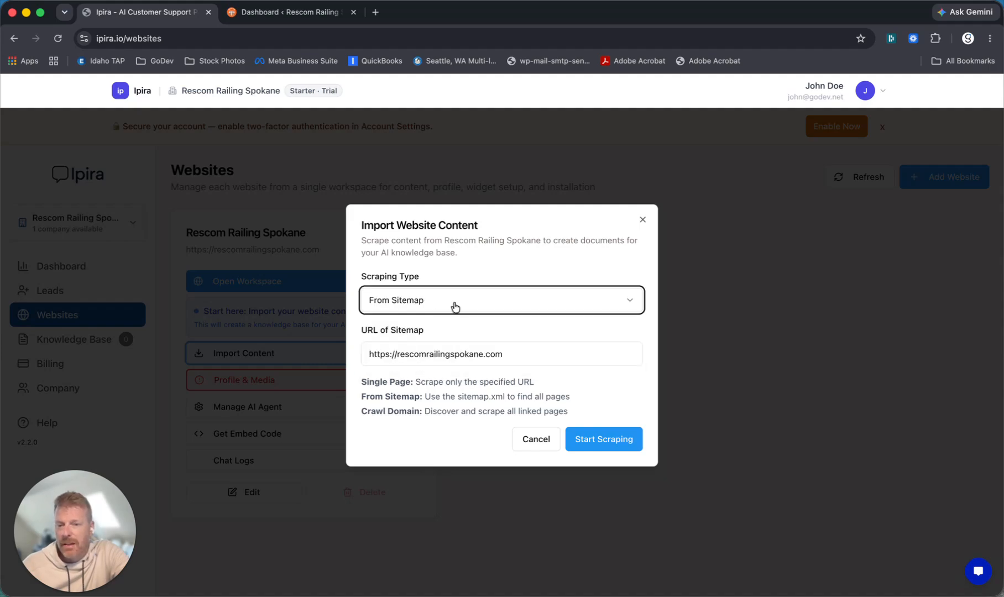
{"action": "left_click", "coordinate": [508, 354]}
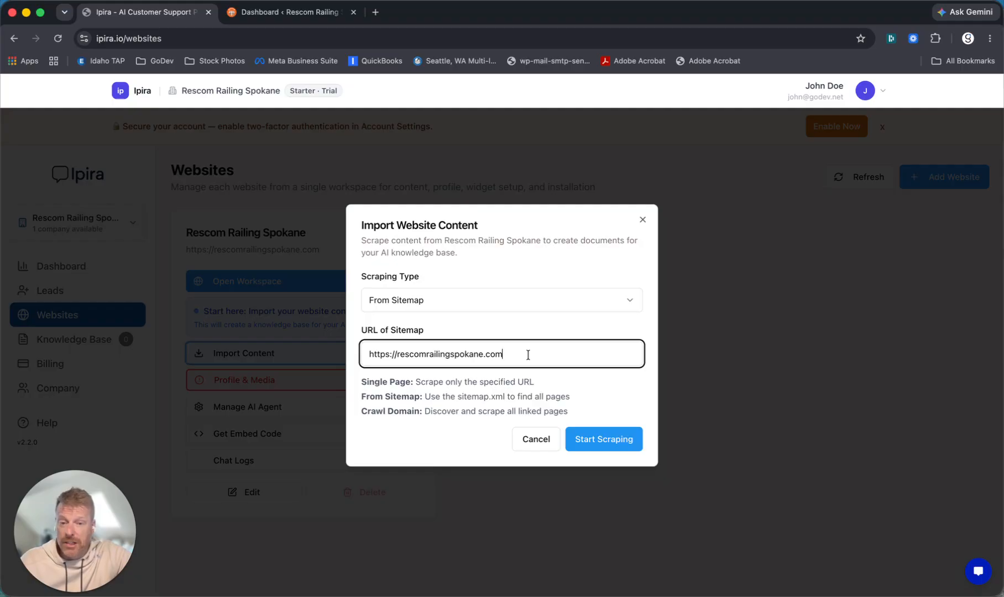
{"action": "type", "text": "/"}
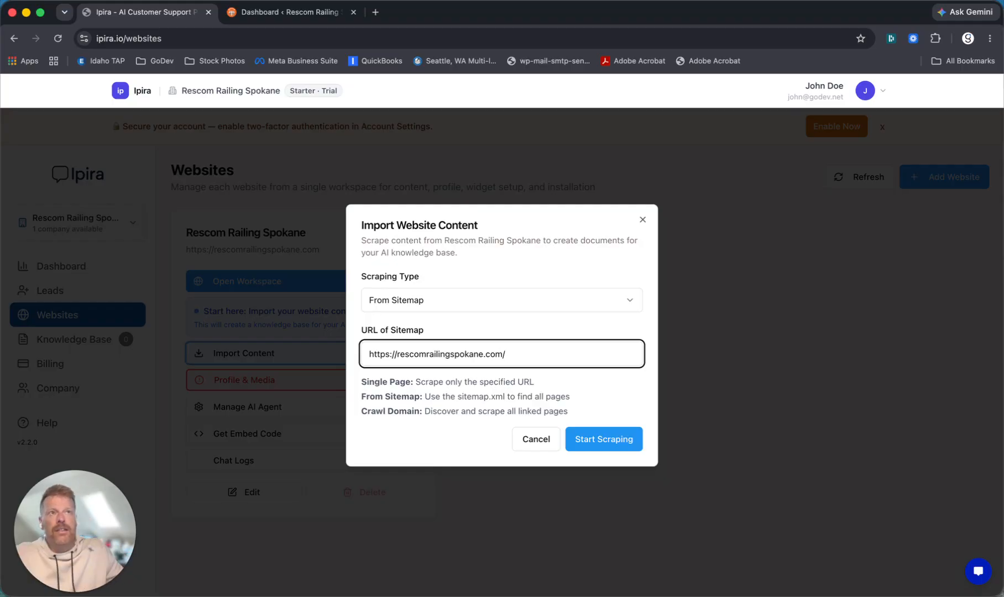
{"action": "type", "text": "page"}
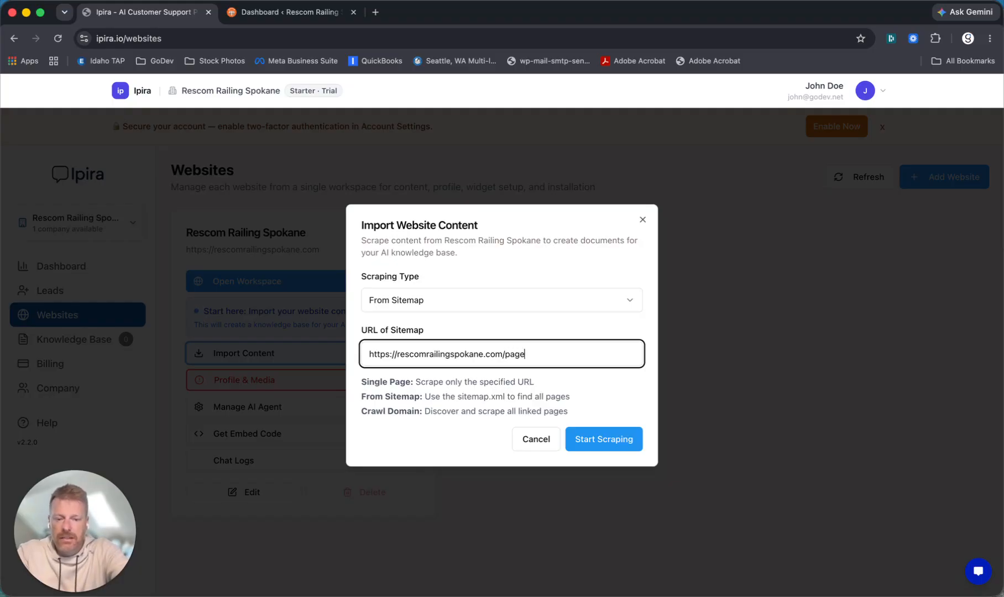
{"action": "type", "text": "-sitemap.xml"}
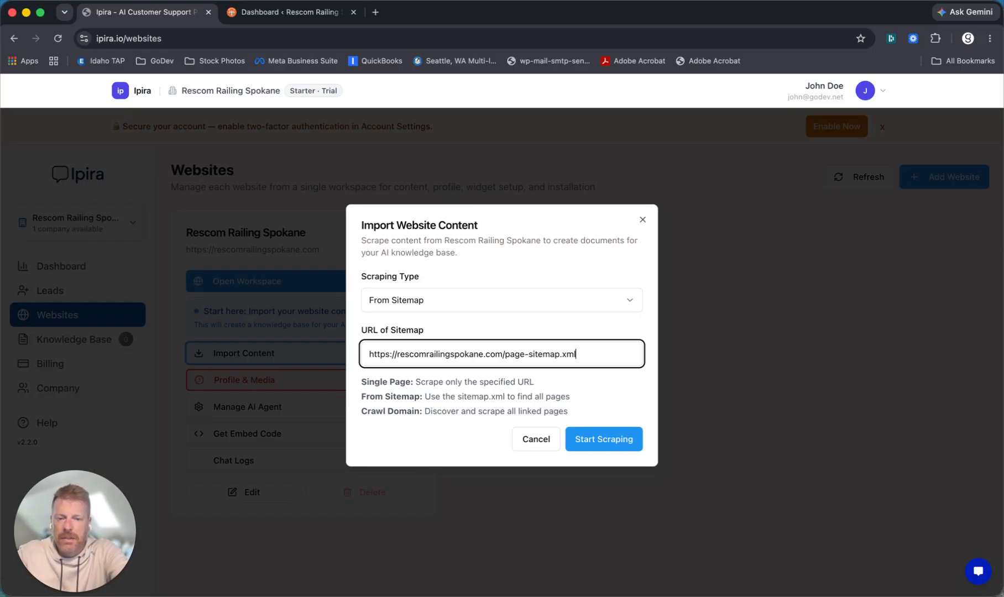
{"action": "left_click", "coordinate": [589, 441]}
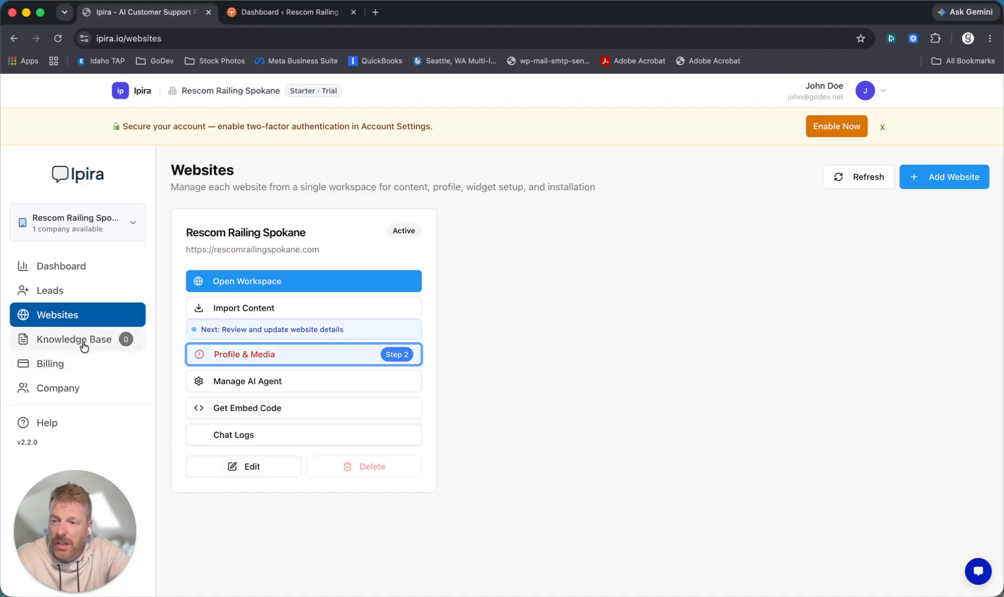
- Show the Rescom Railing Spokane Website Scrape folder in the Knowledge Base and reload its documents
{"action": "left_click", "coordinate": [67, 343]}
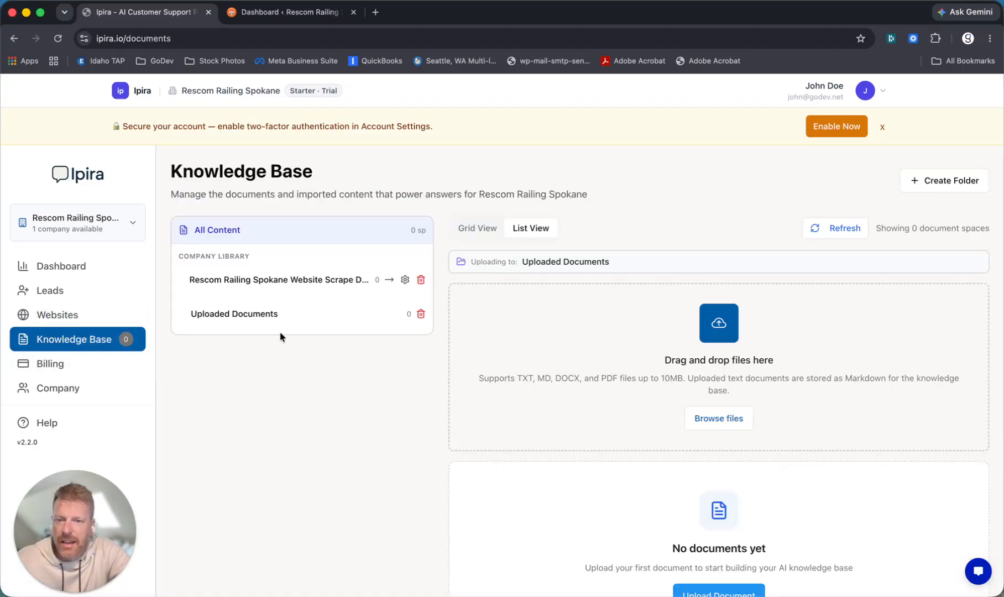
{"action": "left_click", "coordinate": [225, 280]}
{"action": "scroll", "coordinate": [361, 444], "scroll_direction": "down", "scroll_amount": 5}
{"action": "scroll", "coordinate": [361, 444], "scroll_direction": "up", "scroll_amount": 5}
{"action": "left_click", "coordinate": [616, 231]}
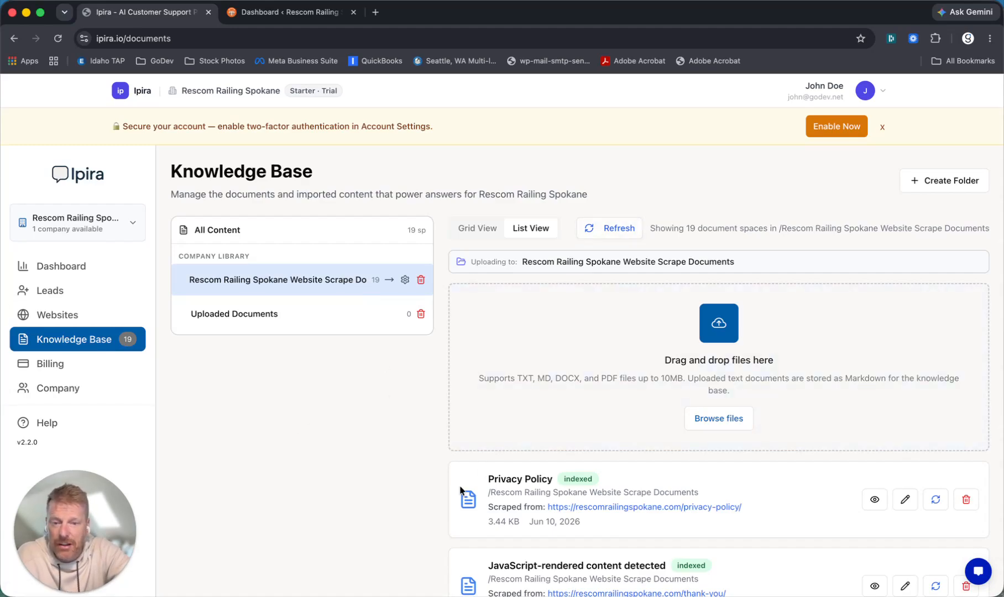
{"action": "scroll", "coordinate": [460, 489], "scroll_direction": "down", "scroll_amount": 3}
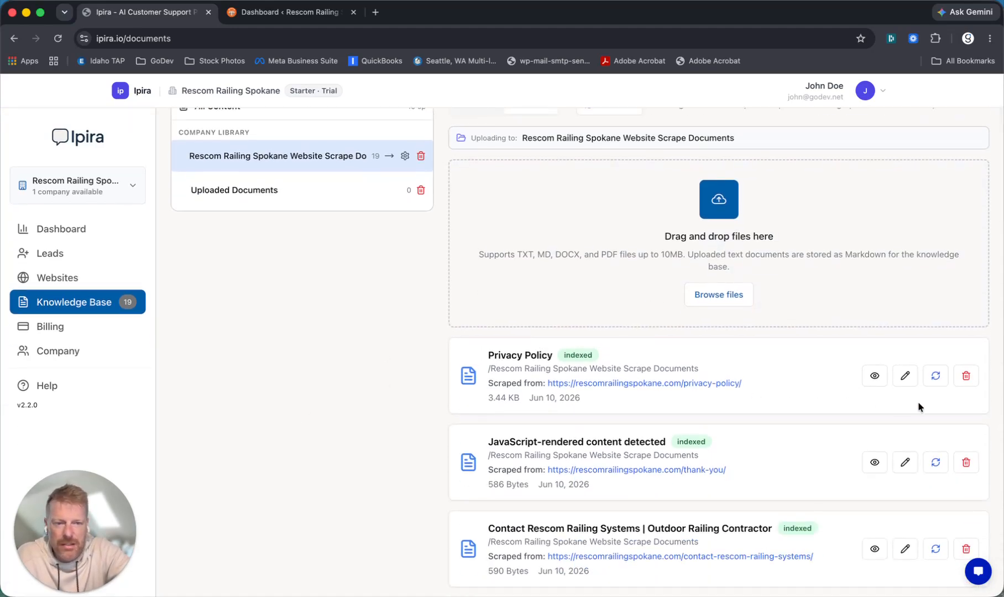
- Delete the Privacy Policy and JavaScript-rendered content documents, then view Uploaded Documents
{"action": "left_click", "coordinate": [967, 377]}
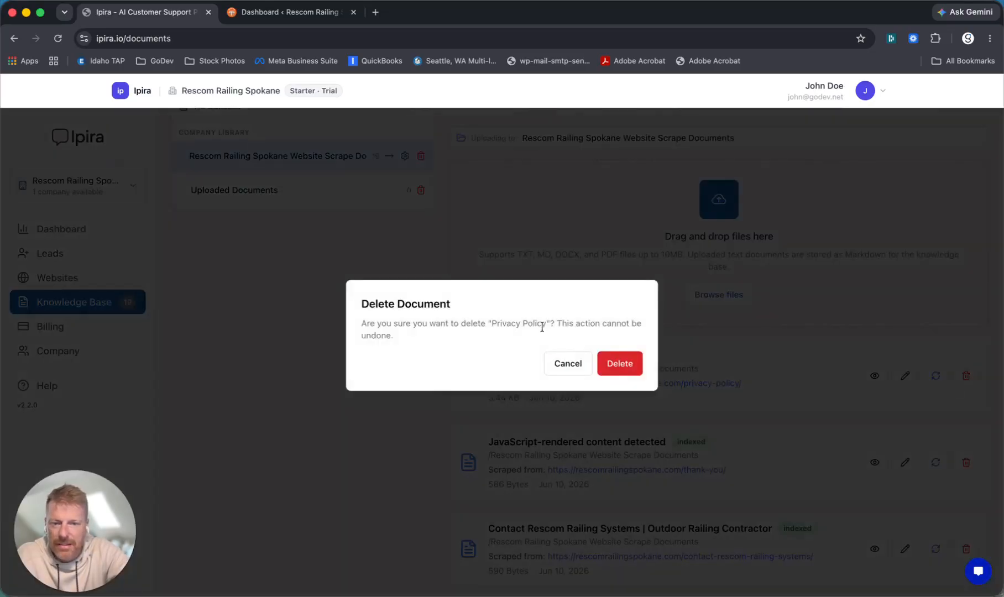
{"action": "left_click", "coordinate": [610, 362]}
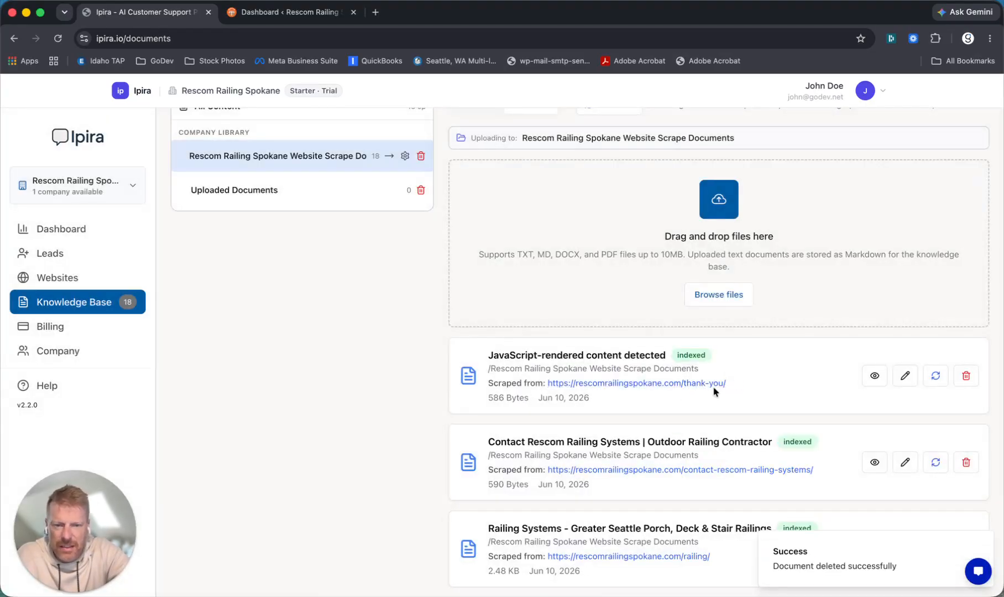
{"action": "left_click", "coordinate": [968, 377]}
{"action": "left_click", "coordinate": [612, 364]}
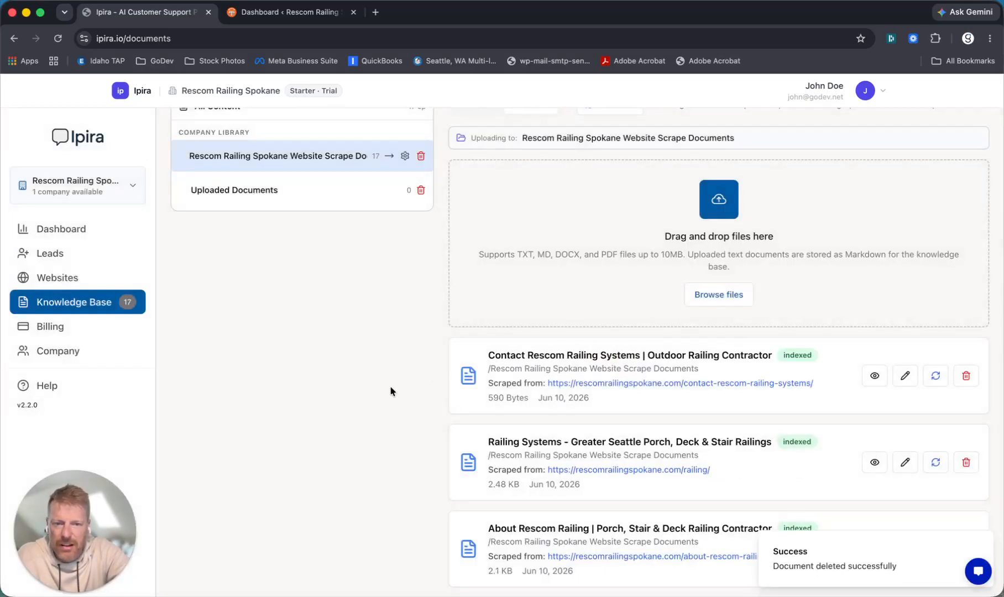
{"action": "scroll", "coordinate": [390, 386], "scroll_direction": "down", "scroll_amount": 2}
{"action": "scroll", "coordinate": [390, 385], "scroll_direction": "up", "scroll_amount": 4}
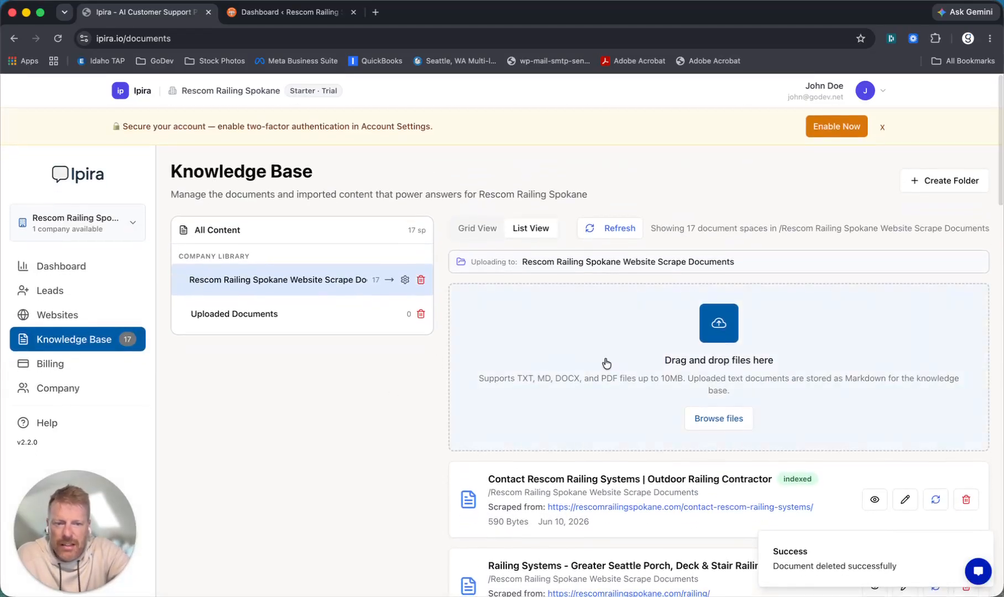
{"action": "left_click", "coordinate": [209, 315]}
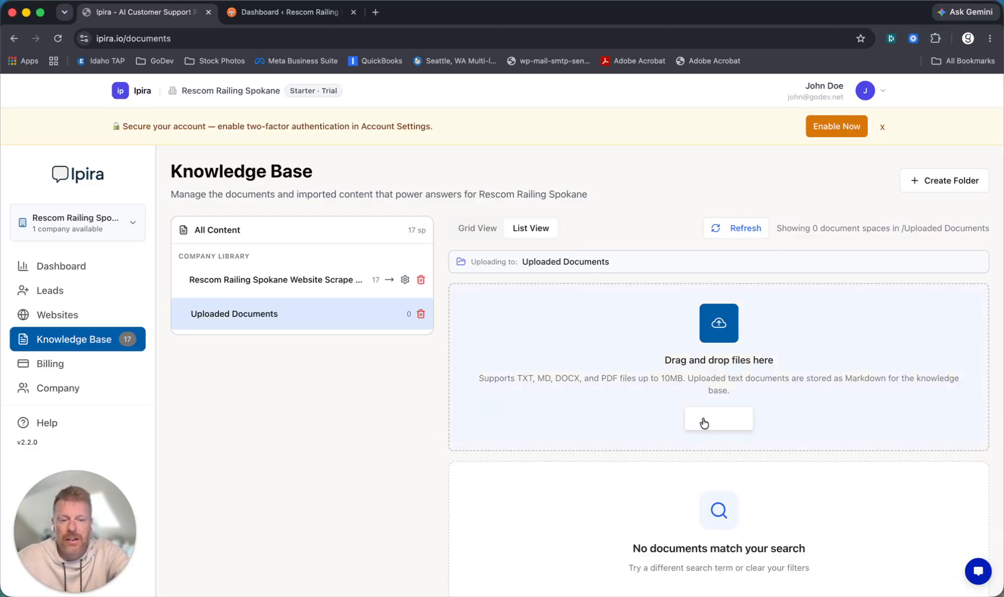
- Upload the ResCom Railing Spokane Service Areas Word document from the Desktop into Uploaded Documents
{"action": "left_click", "coordinate": [248, 287]}
{"action": "left_click", "coordinate": [219, 320]}
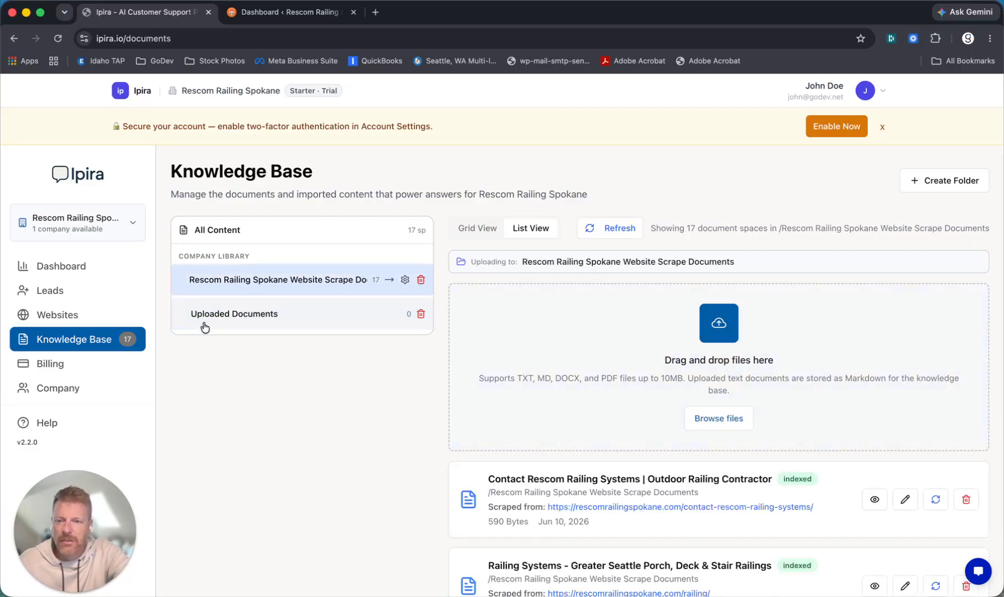
{"action": "left_click", "coordinate": [723, 421]}
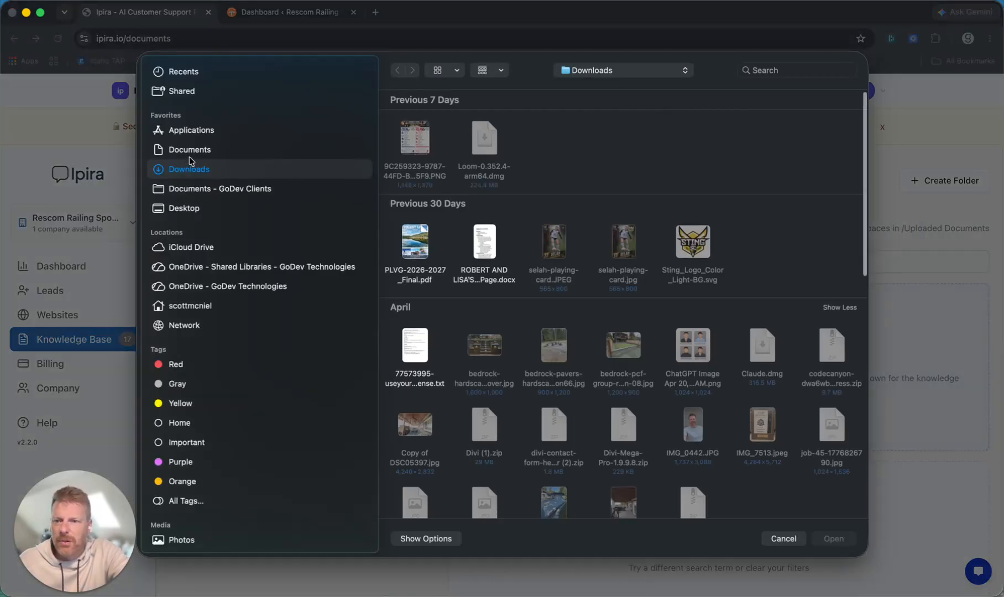
{"action": "left_click", "coordinate": [184, 208]}
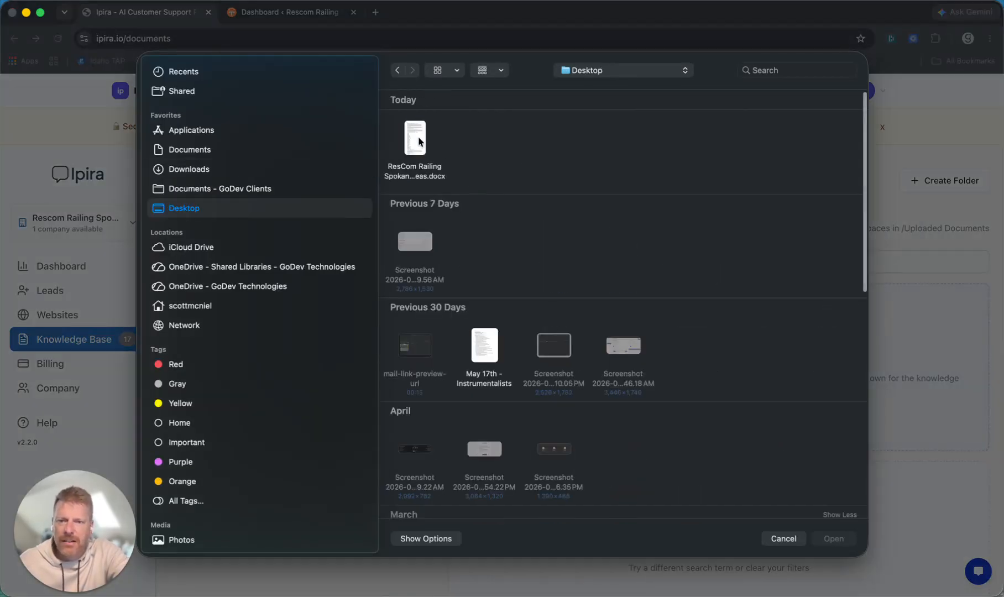
{"action": "left_click", "coordinate": [420, 141]}
{"action": "left_click", "coordinate": [842, 540]}
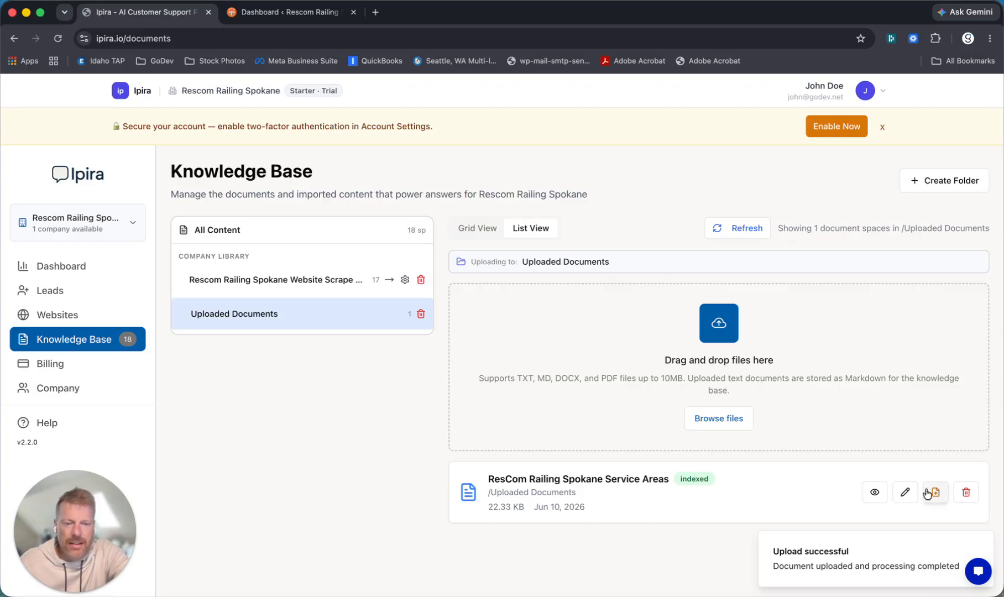
- Preview the Service Areas document to check its indexed contents, including the Perry District entry
{"action": "left_click", "coordinate": [874, 493]}
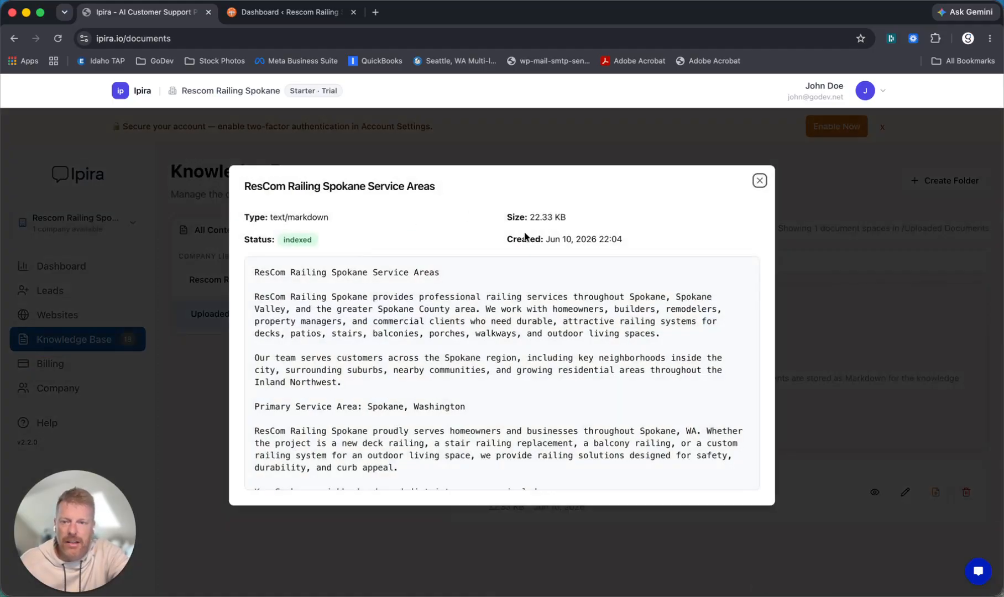
{"action": "scroll", "coordinate": [334, 305], "scroll_direction": "down", "scroll_amount": 15}
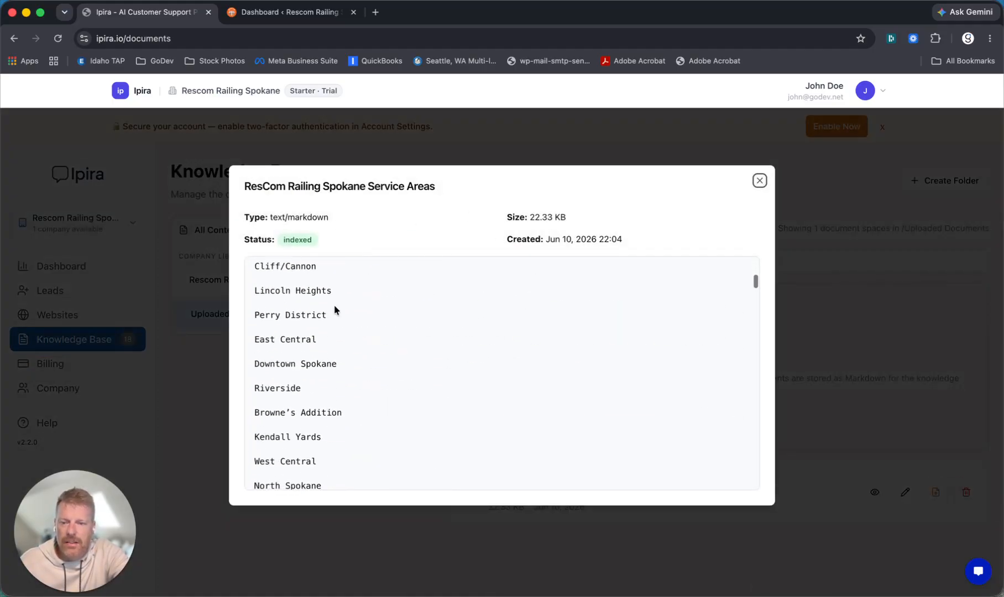
{"action": "scroll", "coordinate": [334, 307], "scroll_direction": "down", "scroll_amount": 2}
{"action": "scroll", "coordinate": [333, 308], "scroll_direction": "up", "scroll_amount": 15}
{"action": "scroll", "coordinate": [334, 307], "scroll_direction": "down", "scroll_amount": 10}
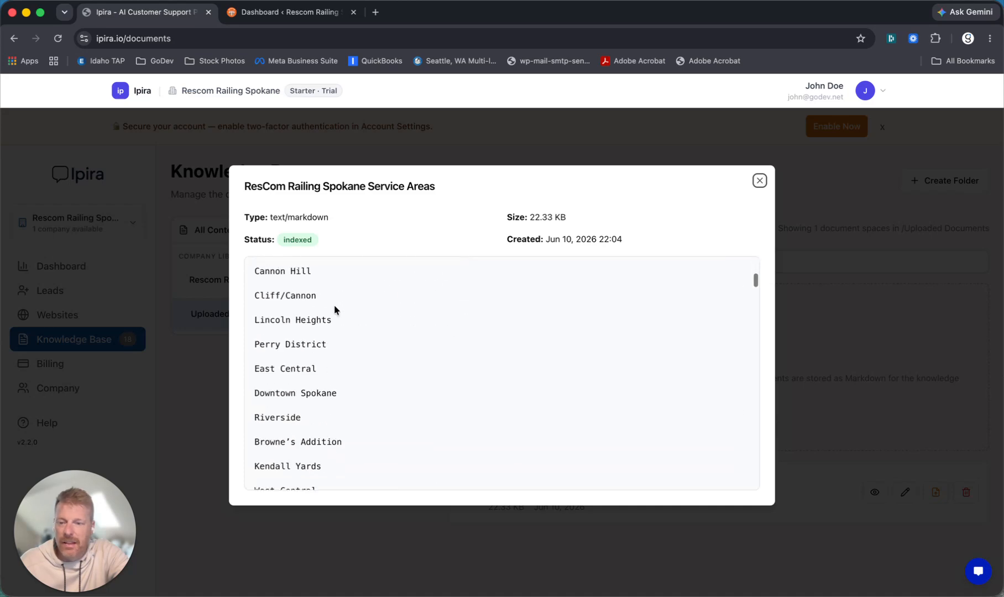
{"action": "scroll", "coordinate": [333, 352], "scroll_direction": "up", "scroll_amount": 15}
{"action": "scroll", "coordinate": [333, 351], "scroll_direction": "down", "scroll_amount": 9}
{"action": "scroll", "coordinate": [333, 353], "scroll_direction": "down", "scroll_amount": 3}
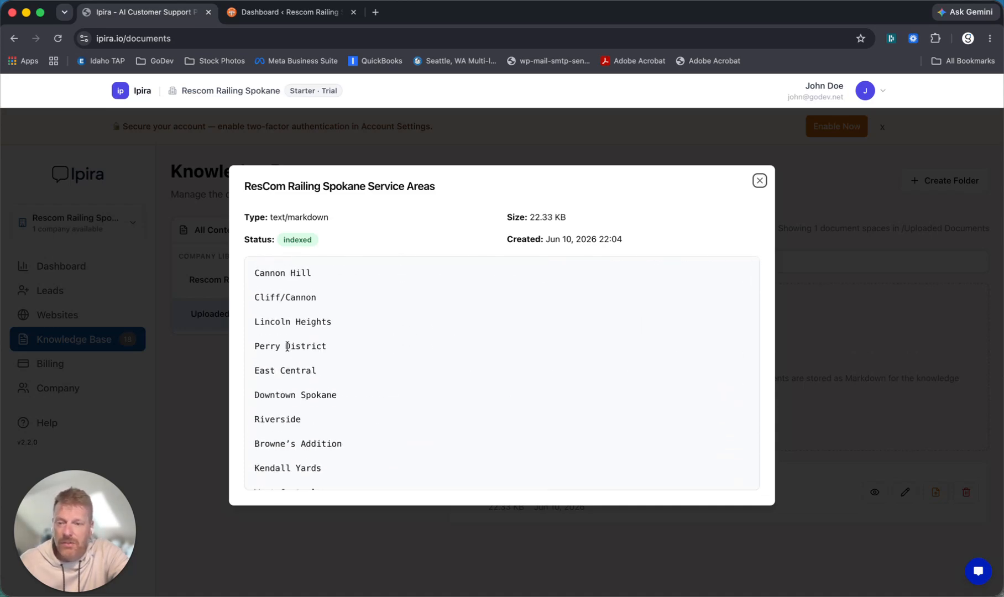
{"action": "left_click_drag", "start_coordinate": [259, 346], "coordinate": [332, 347]}
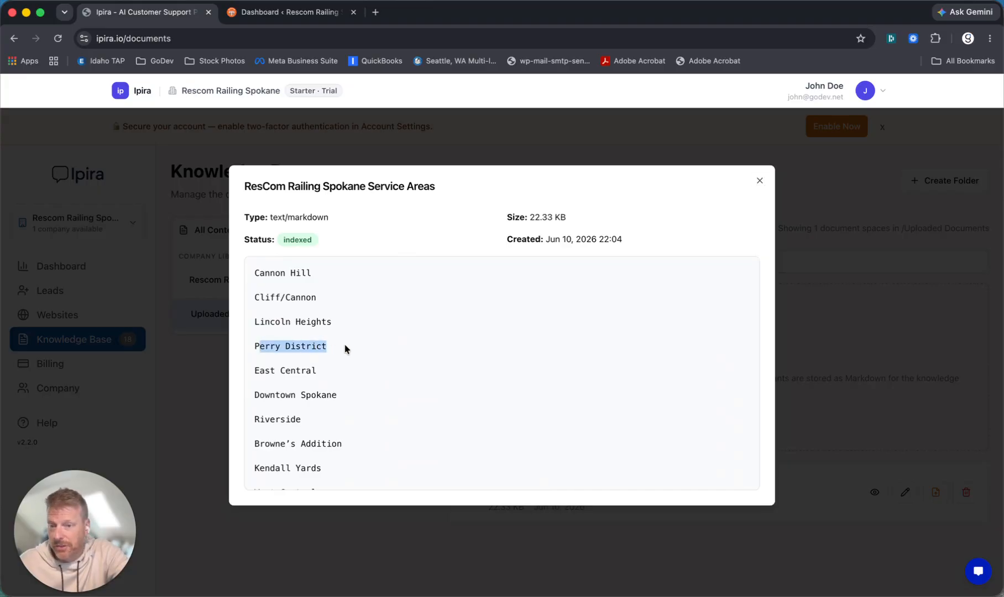
{"action": "left_click", "coordinate": [761, 181]}
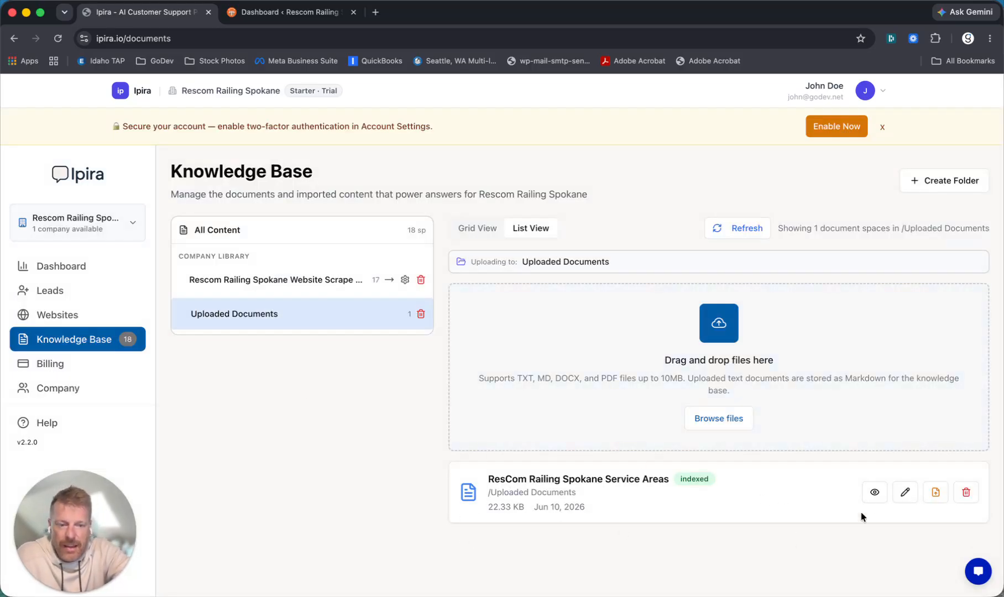
{"action": "left_click", "coordinate": [873, 492]}
{"action": "scroll", "coordinate": [539, 347], "scroll_direction": "down", "scroll_amount": 5}
{"action": "scroll", "coordinate": [539, 347], "scroll_direction": "down", "scroll_amount": 10}
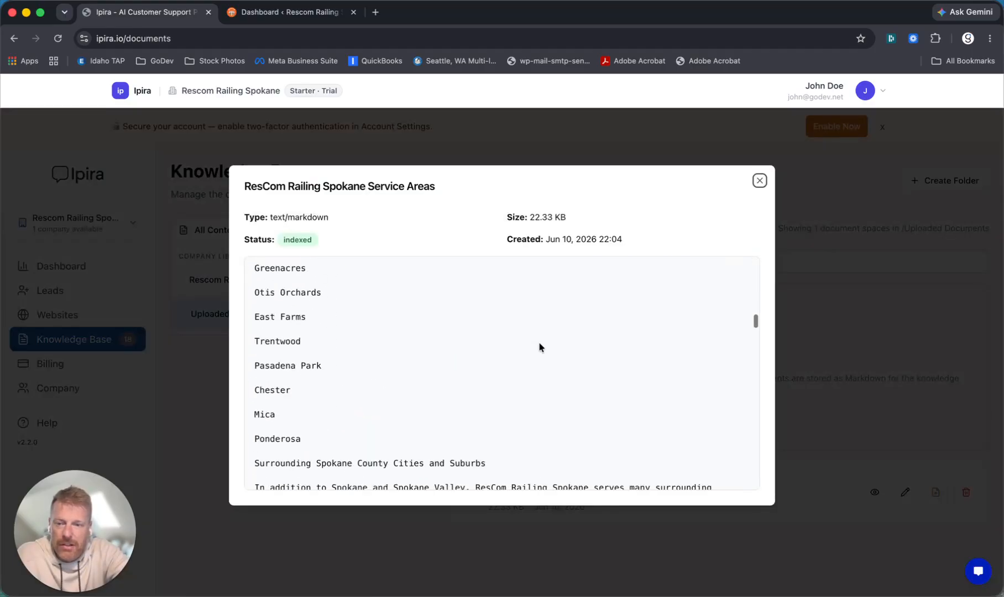
{"action": "left_click", "coordinate": [760, 181]}
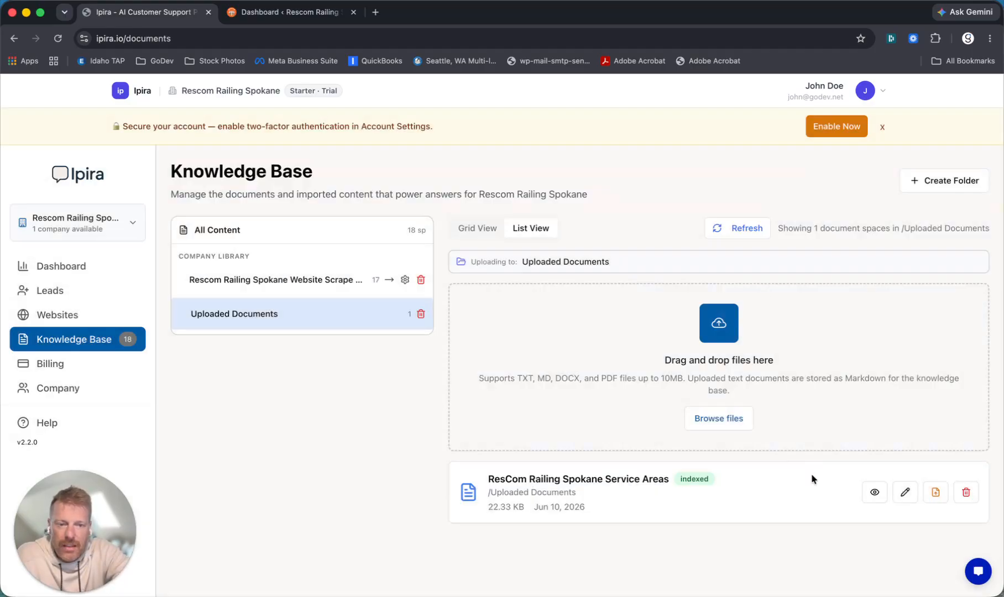
- Delete the Cliff/Cannon line from the Service Areas document's content and save it
{"action": "left_click", "coordinate": [905, 492]}
{"action": "scroll", "coordinate": [370, 388], "scroll_direction": "down", "scroll_amount": 10}
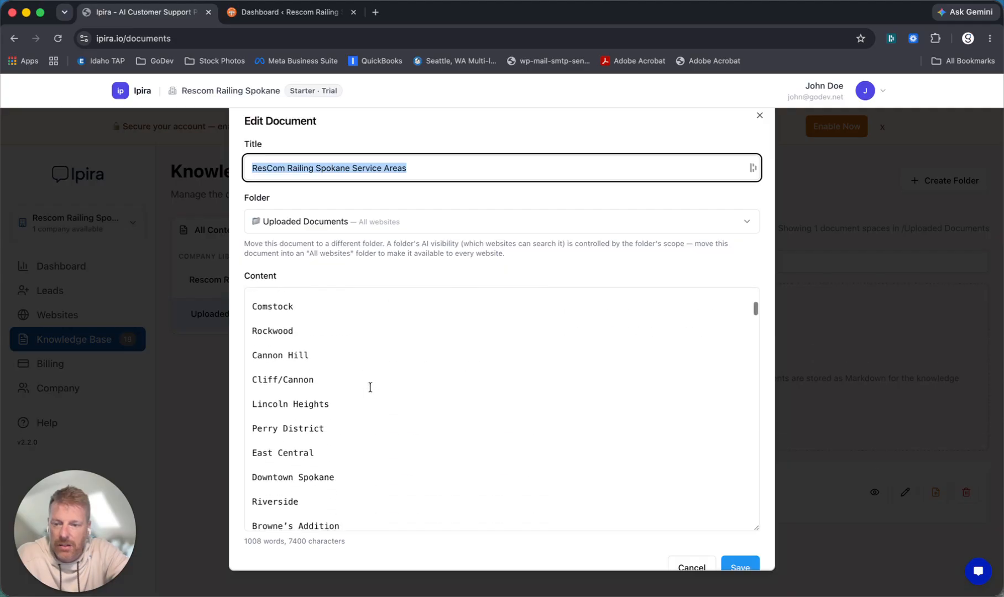
{"action": "left_click_drag", "start_coordinate": [314, 375], "coordinate": [243, 373]}
{"action": "key", "text": "BackSpace"}
{"action": "key", "text": "BackSpace"}
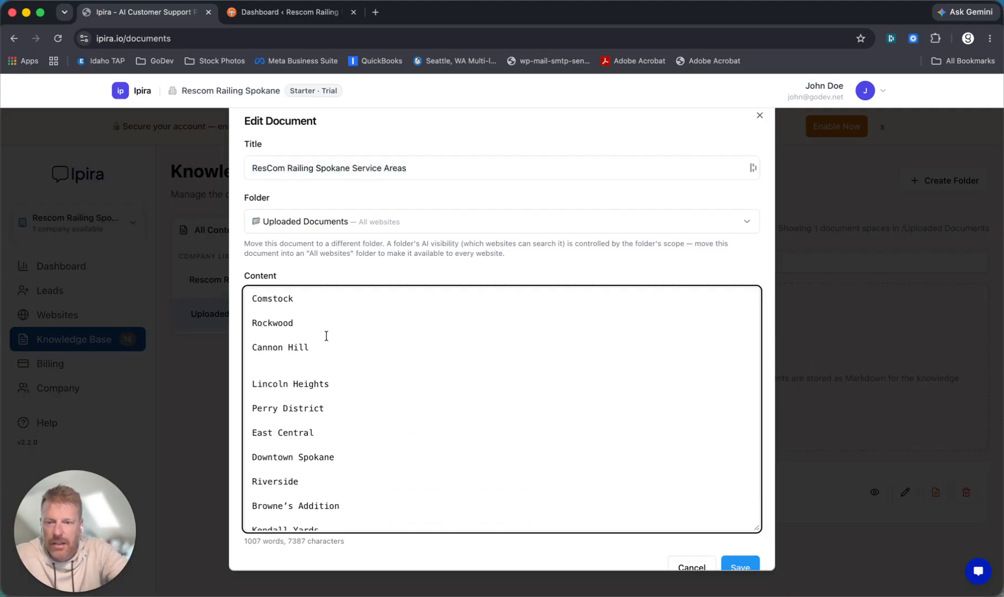
{"action": "key", "text": "BackSpace"}
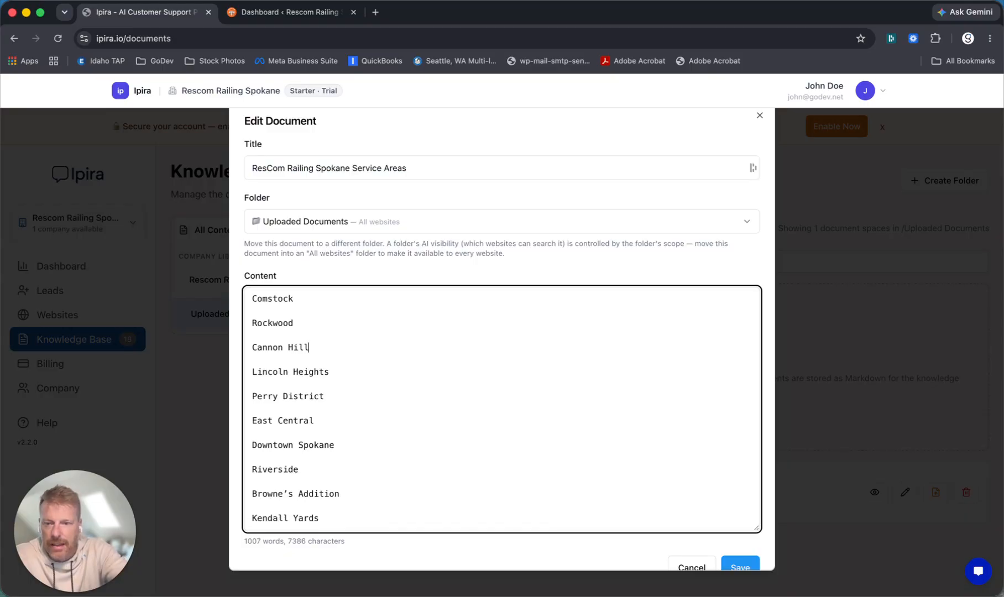
{"action": "left_click", "coordinate": [735, 567]}
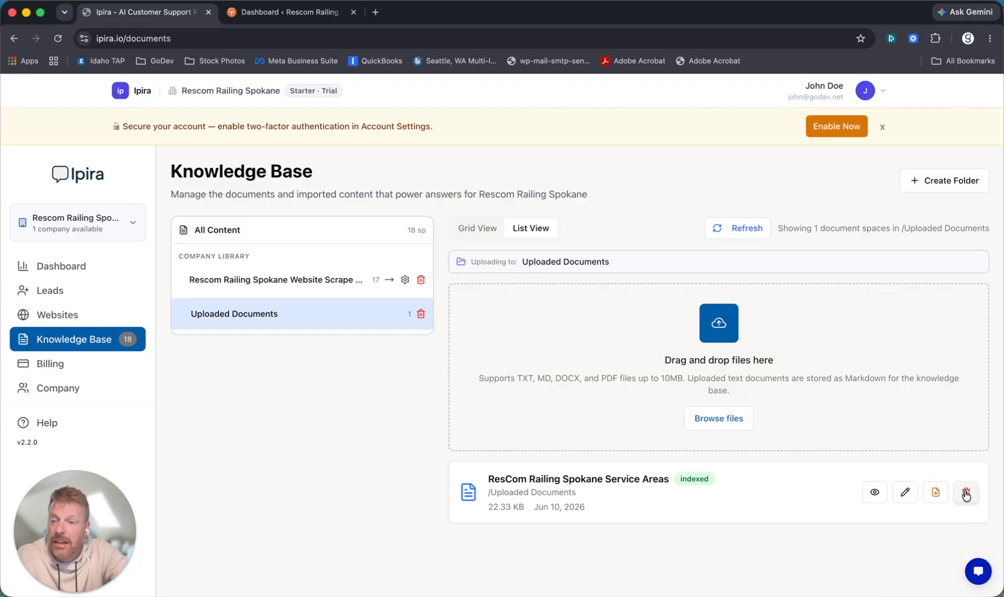
- Open Profile & Media for the Rescom Railing Spokane website and pre-fill it with Yes, scan my website
{"action": "left_click", "coordinate": [60, 314]}
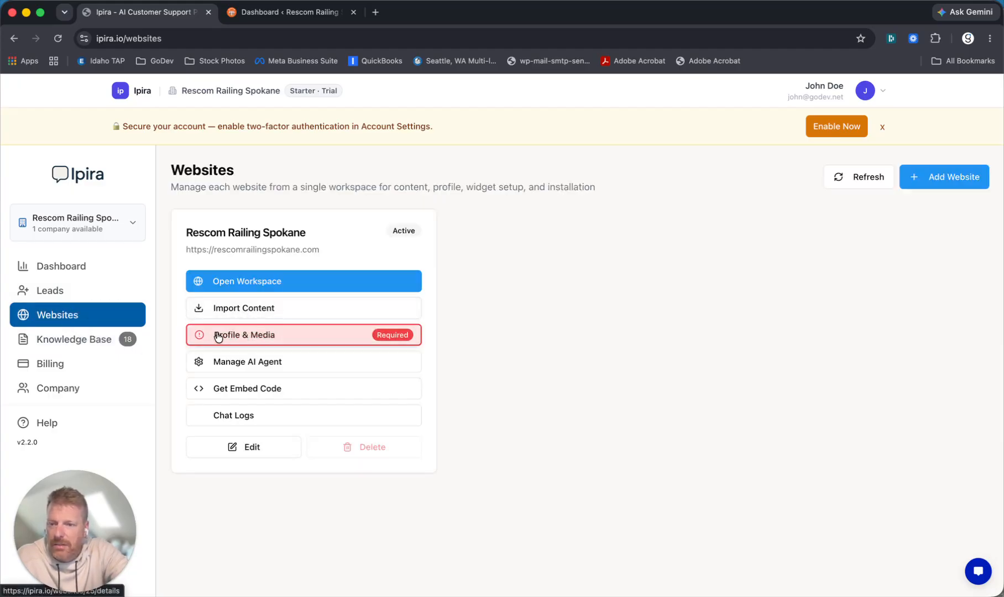
{"action": "left_click", "coordinate": [243, 336]}
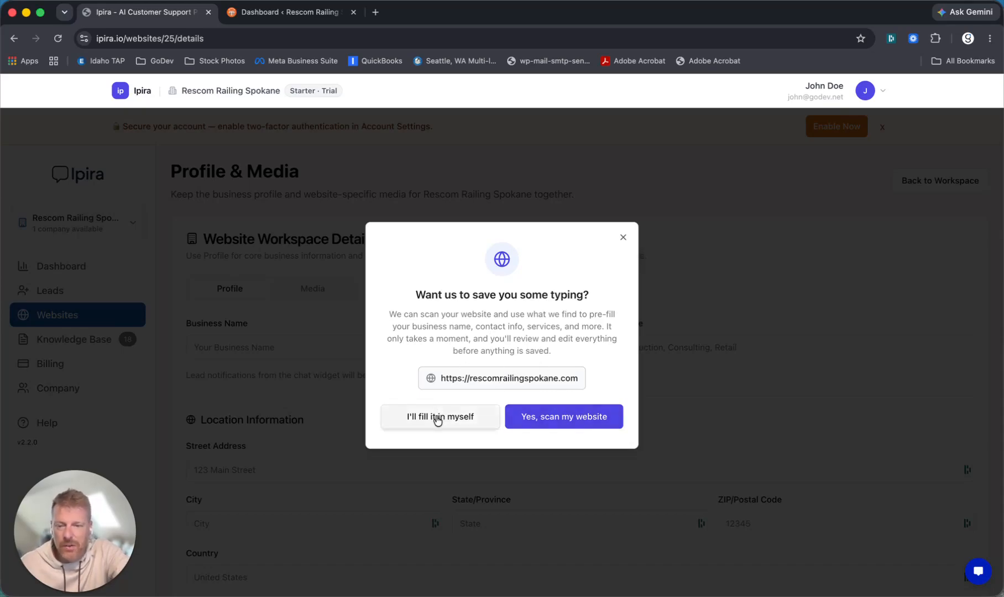
{"action": "left_click", "coordinate": [575, 419]}
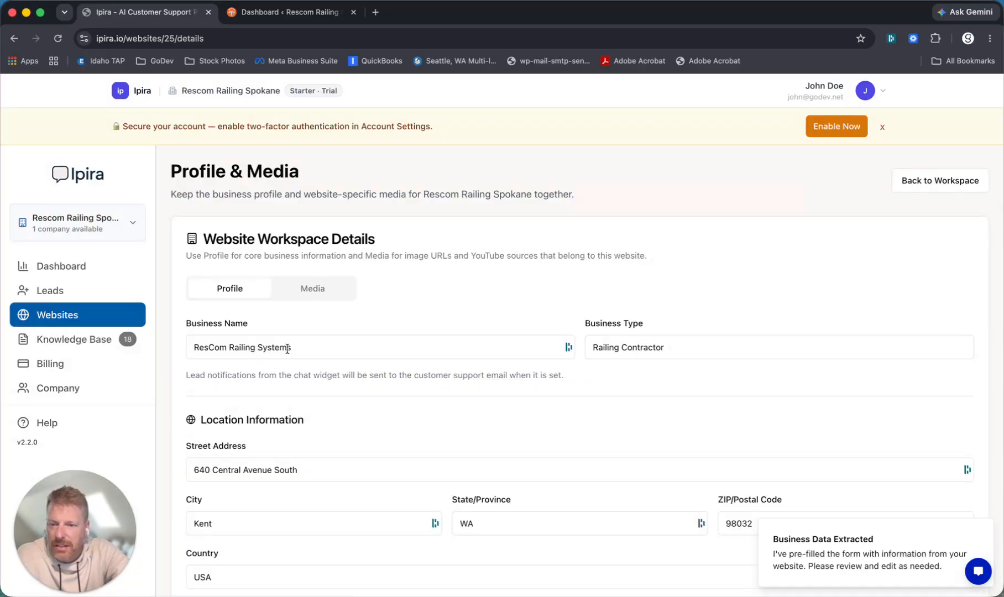
- Fill in the Customer Support Email field with the company's support address
{"action": "scroll", "coordinate": [590, 393], "scroll_direction": "down", "scroll_amount": 2}
{"action": "scroll", "coordinate": [589, 394], "scroll_direction": "down", "scroll_amount": 2}
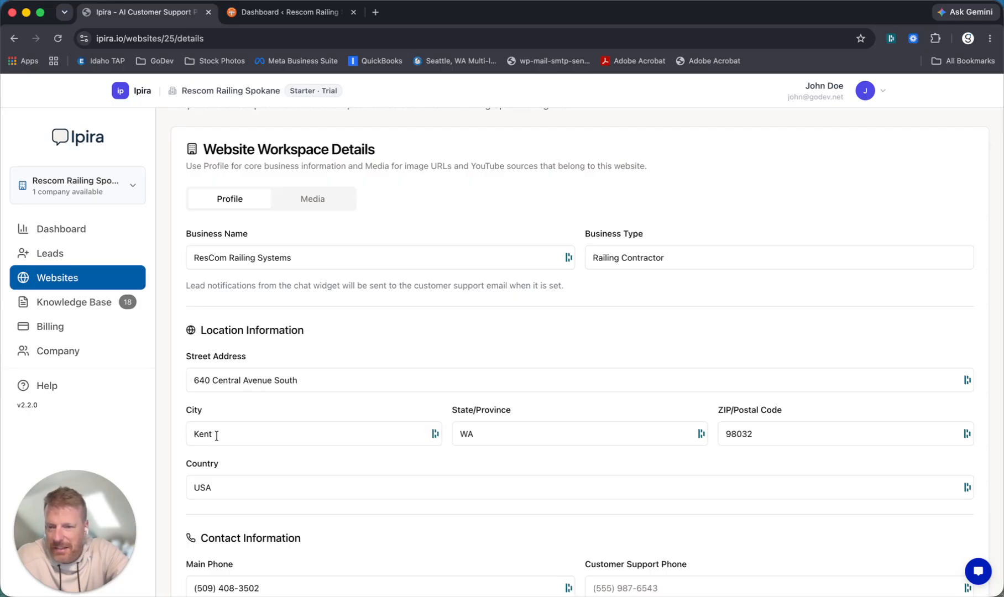
{"action": "scroll", "coordinate": [257, 404], "scroll_direction": "down", "scroll_amount": 4}
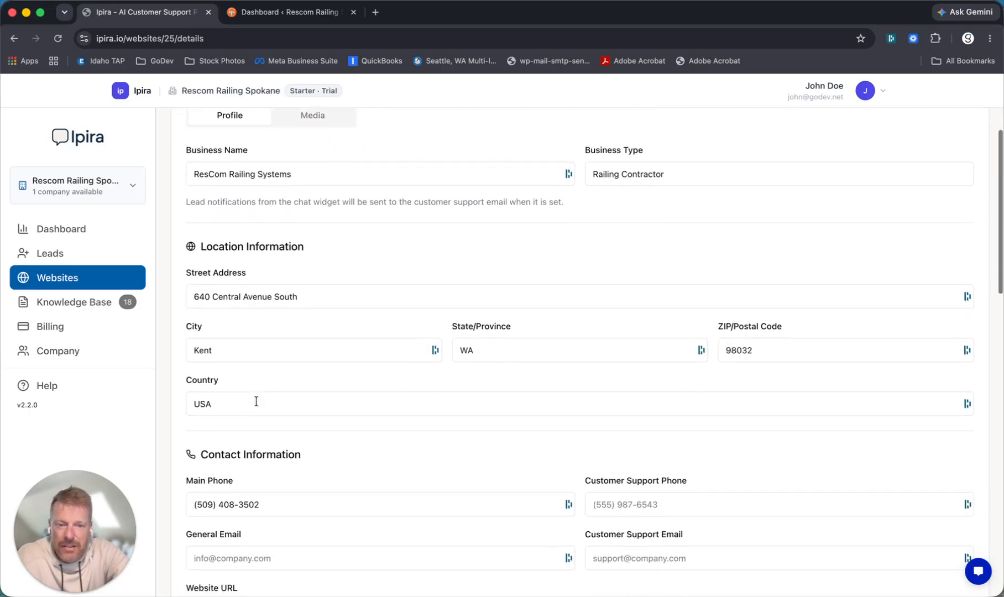
{"action": "scroll", "coordinate": [257, 405], "scroll_direction": "down", "scroll_amount": 3}
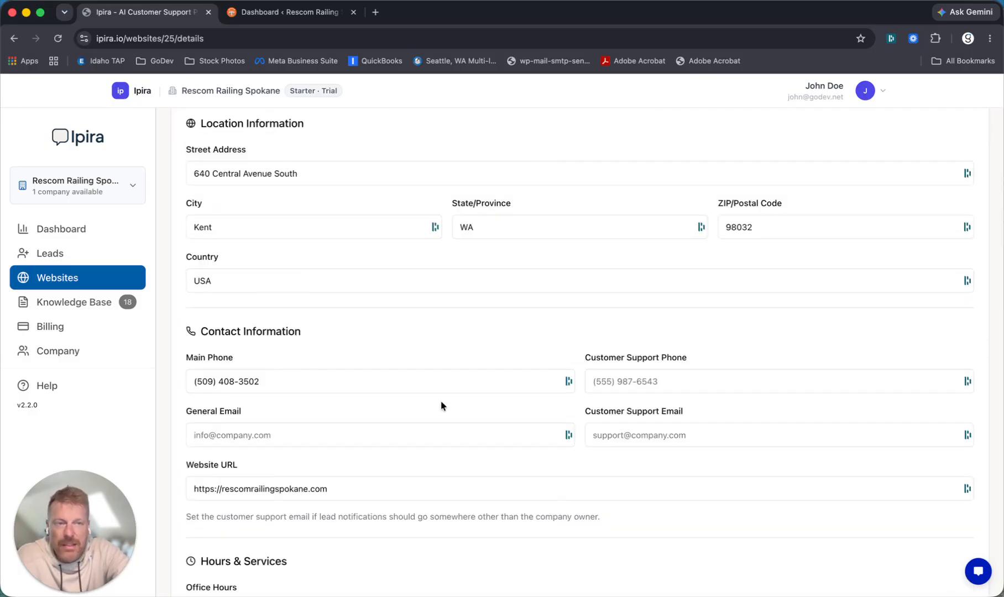
{"action": "left_click", "coordinate": [610, 436]}
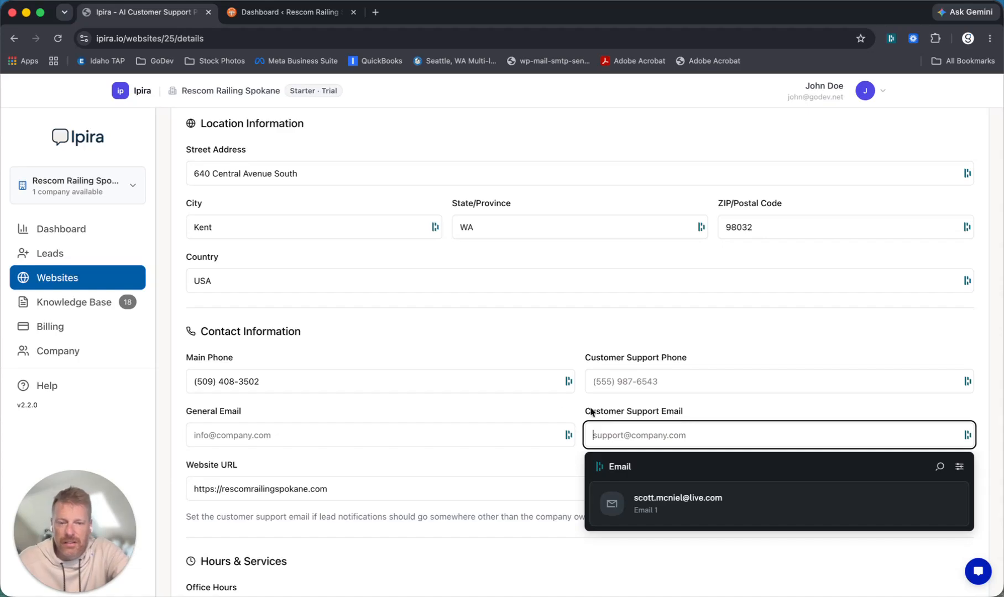
{"action": "left_click", "coordinate": [247, 434]}
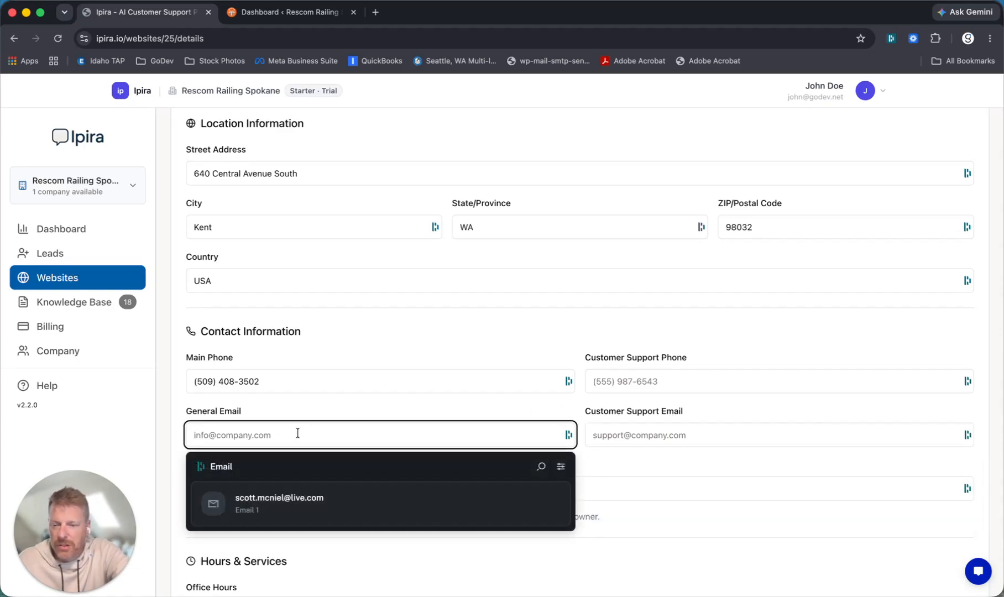
{"action": "left_click", "coordinate": [656, 436]}
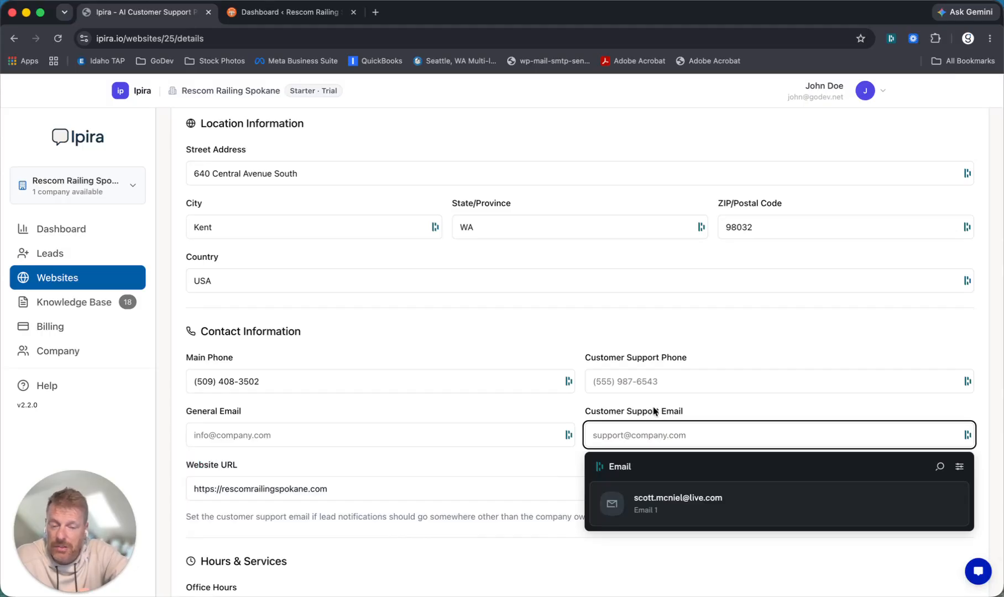
{"action": "left_click", "coordinate": [587, 412]}
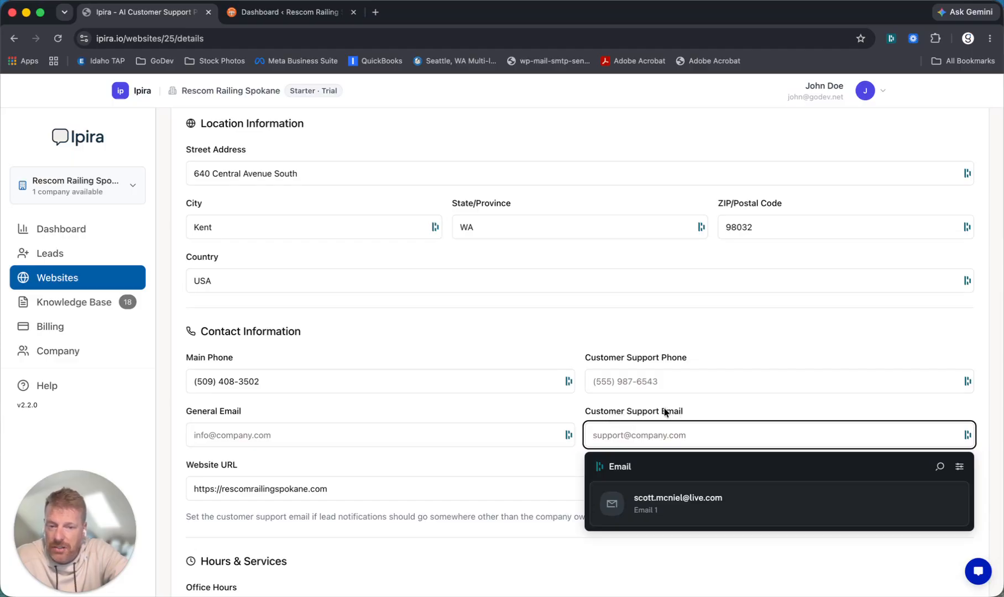
{"action": "left_click", "coordinate": [237, 433]}
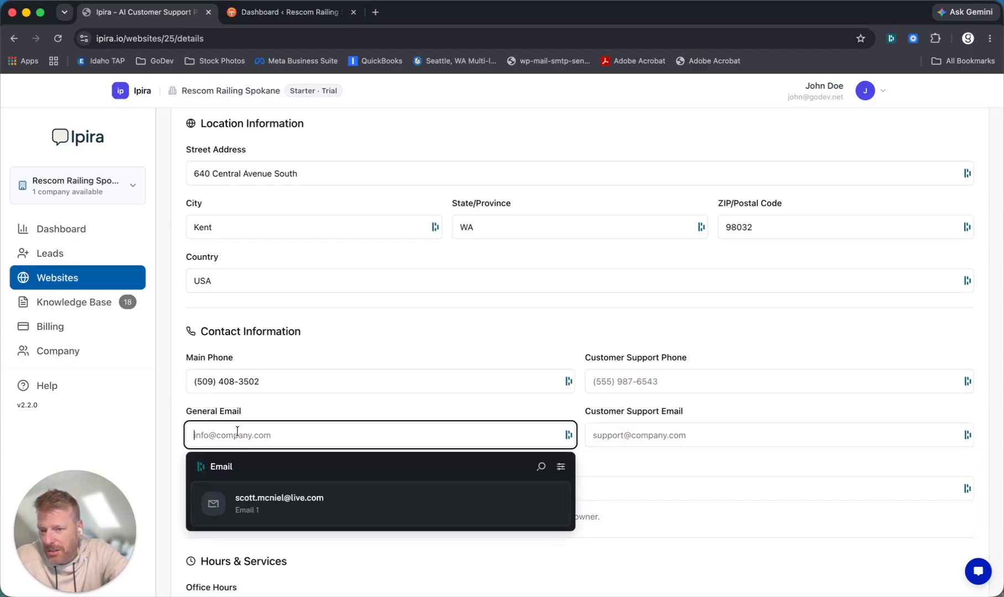
{"action": "left_click", "coordinate": [634, 435]}
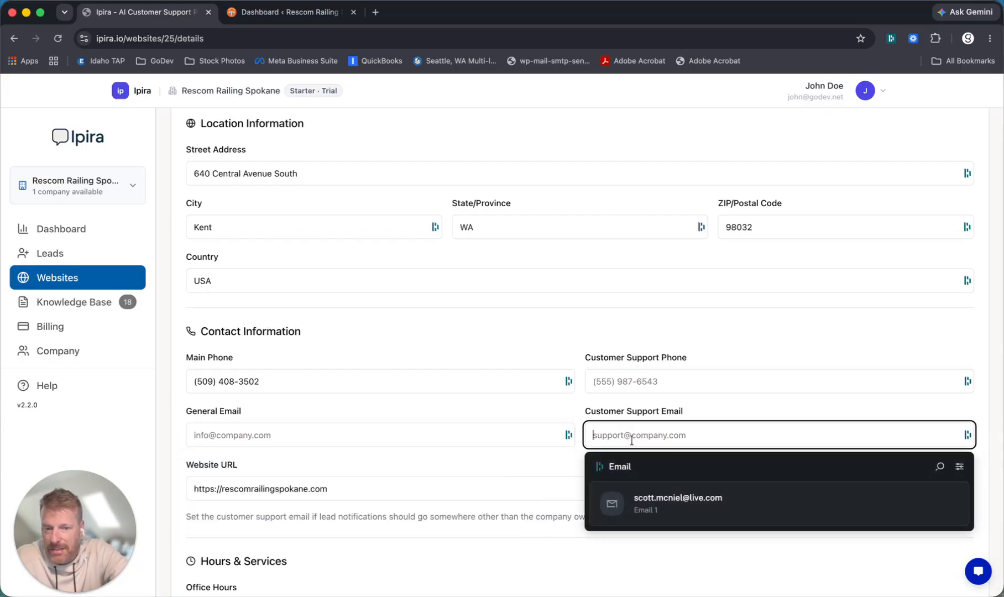
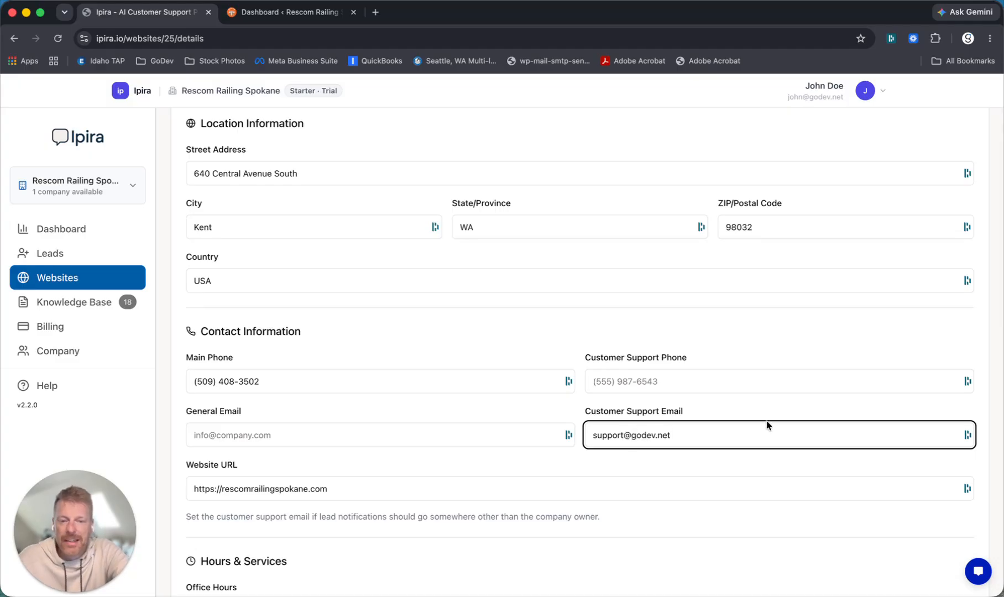
{"action": "left_click", "coordinate": [583, 437]}
- Add an empty image URL entry under Website Images on the Media tab
{"action": "scroll", "coordinate": [436, 403], "scroll_direction": "down", "scroll_amount": 3}
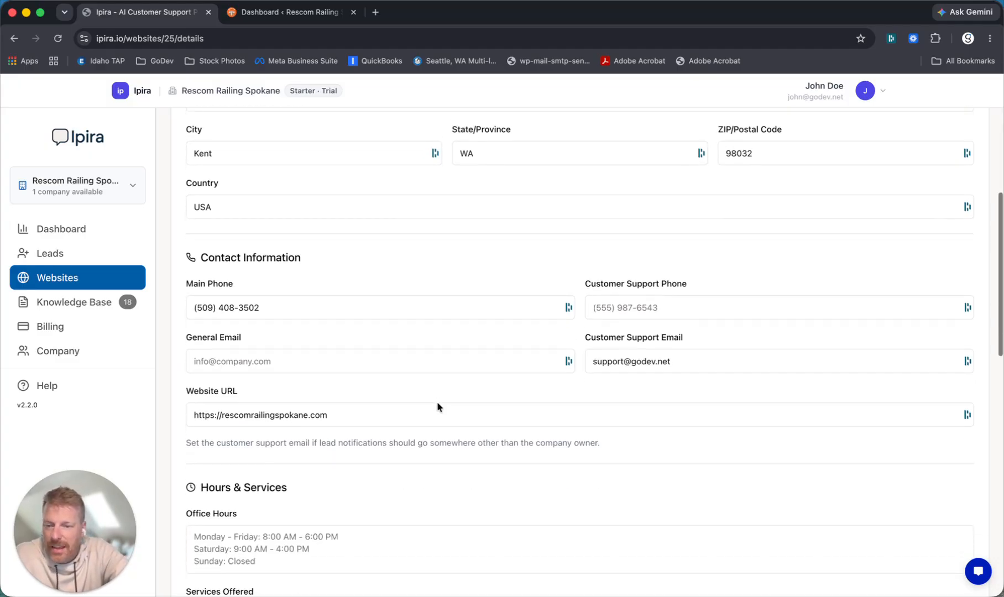
{"action": "scroll", "coordinate": [340, 464], "scroll_direction": "down", "scroll_amount": 3}
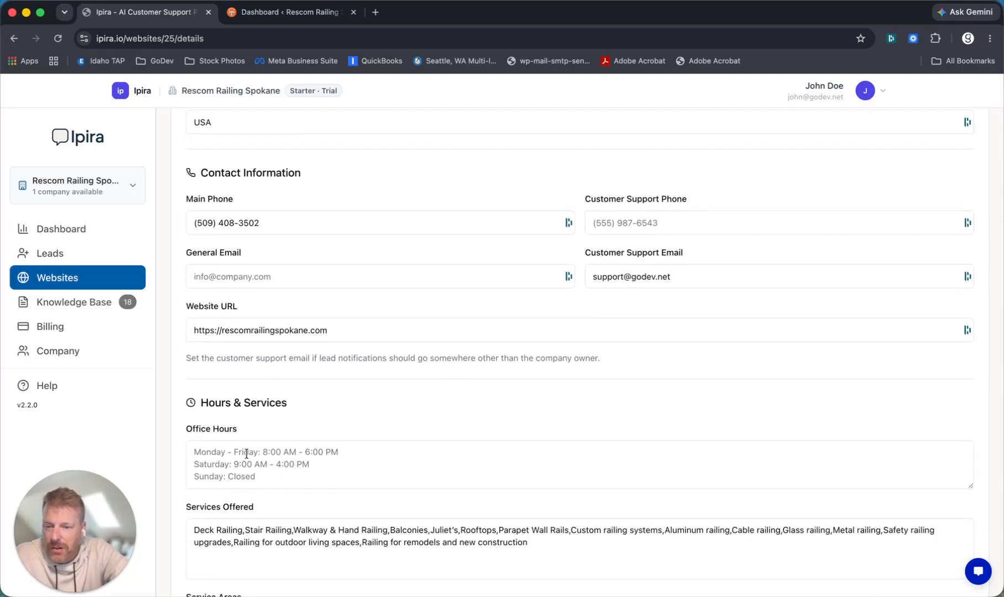
{"action": "scroll", "coordinate": [246, 452], "scroll_direction": "down", "scroll_amount": 4}
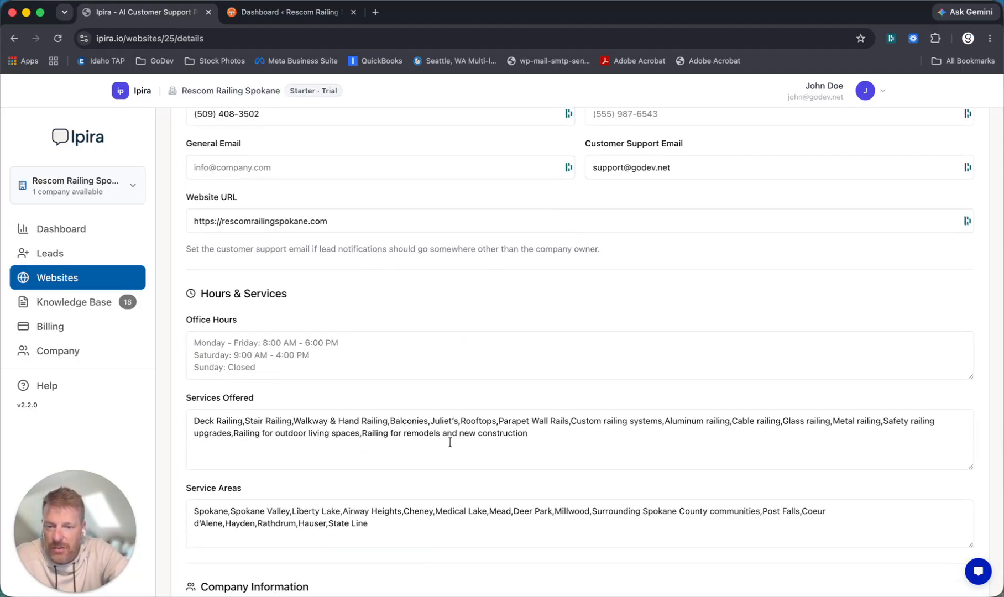
{"action": "scroll", "coordinate": [453, 439], "scroll_direction": "down", "scroll_amount": 8}
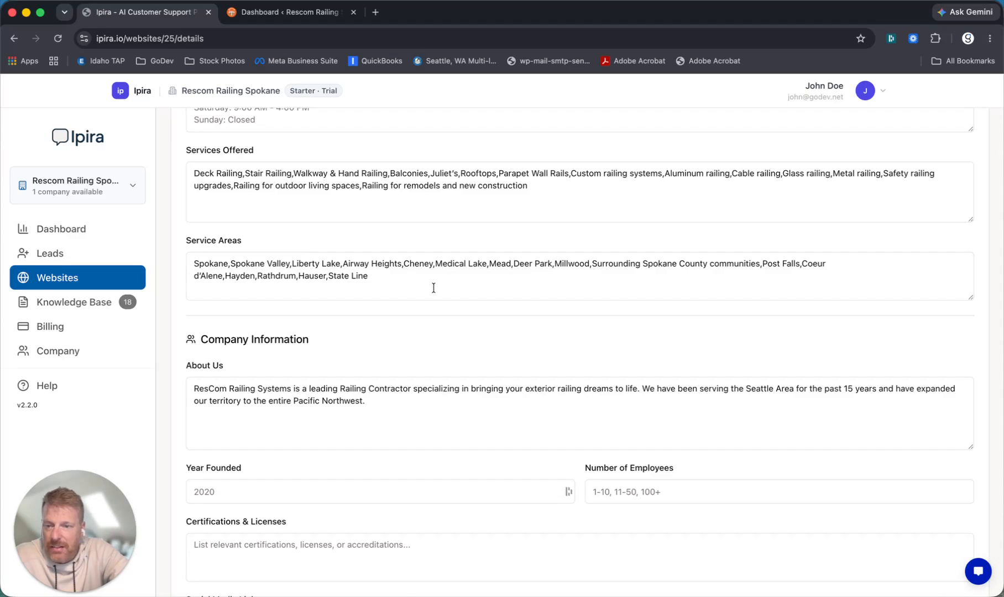
{"action": "scroll", "coordinate": [433, 287], "scroll_direction": "down", "scroll_amount": 2}
{"action": "scroll", "coordinate": [428, 399], "scroll_direction": "down", "scroll_amount": 5}
{"action": "scroll", "coordinate": [428, 395], "scroll_direction": "up", "scroll_amount": 15}
{"action": "scroll", "coordinate": [494, 346], "scroll_direction": "up", "scroll_amount": 3}
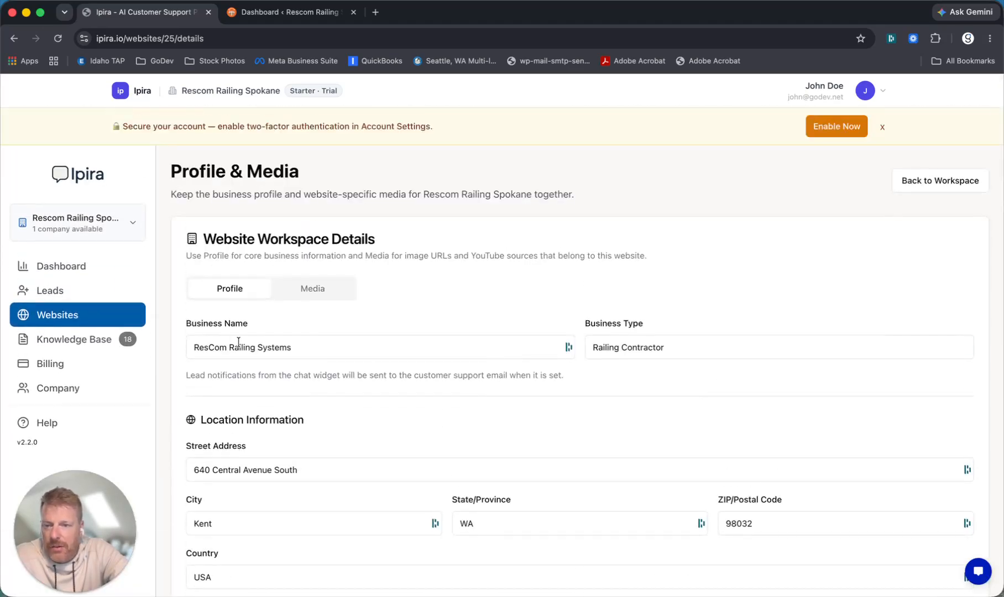
{"action": "left_click", "coordinate": [318, 290]}
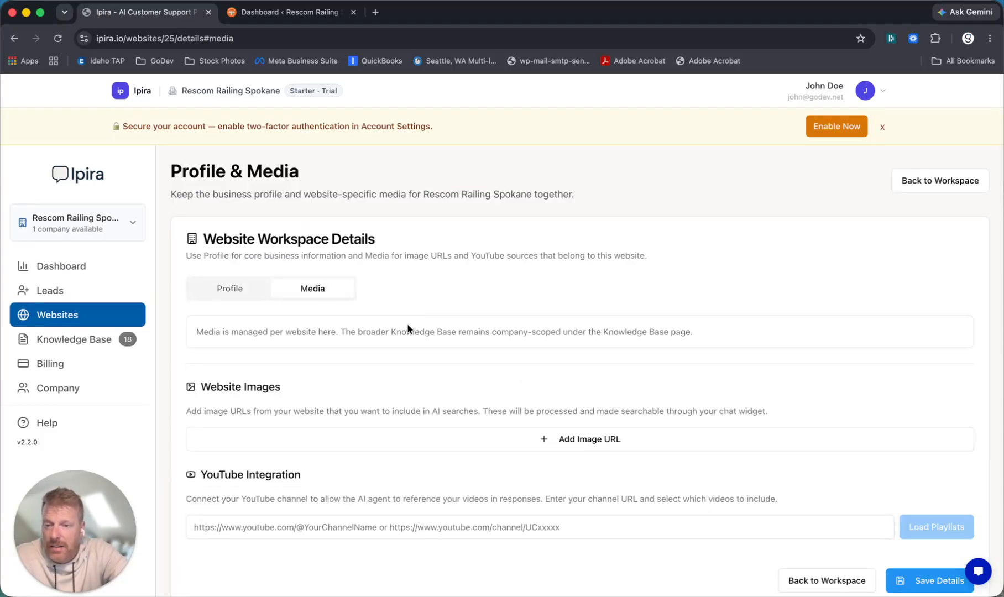
{"action": "scroll", "coordinate": [359, 295], "scroll_direction": "down", "scroll_amount": 3}
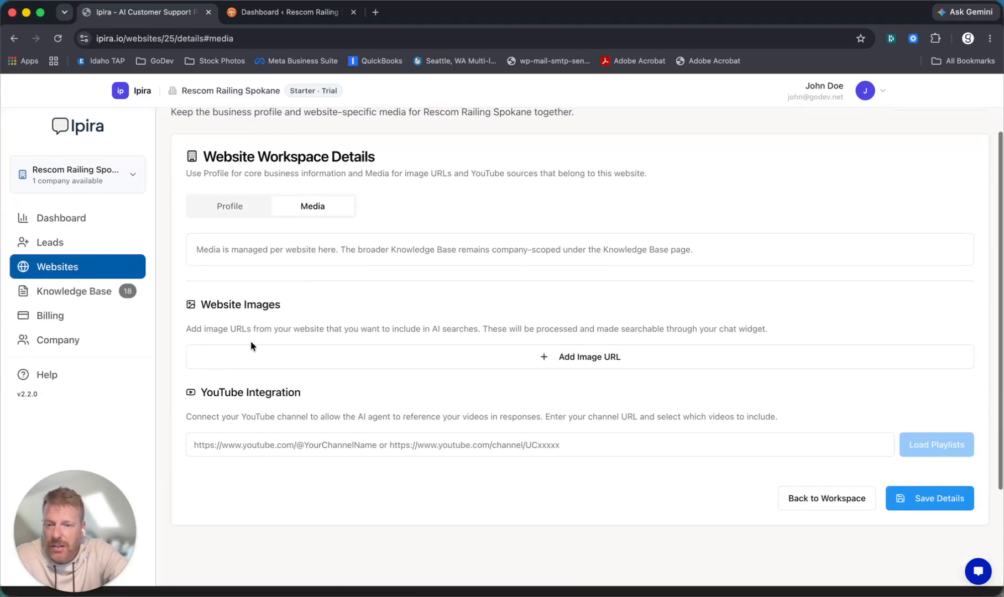
{"action": "left_click", "coordinate": [240, 353]}
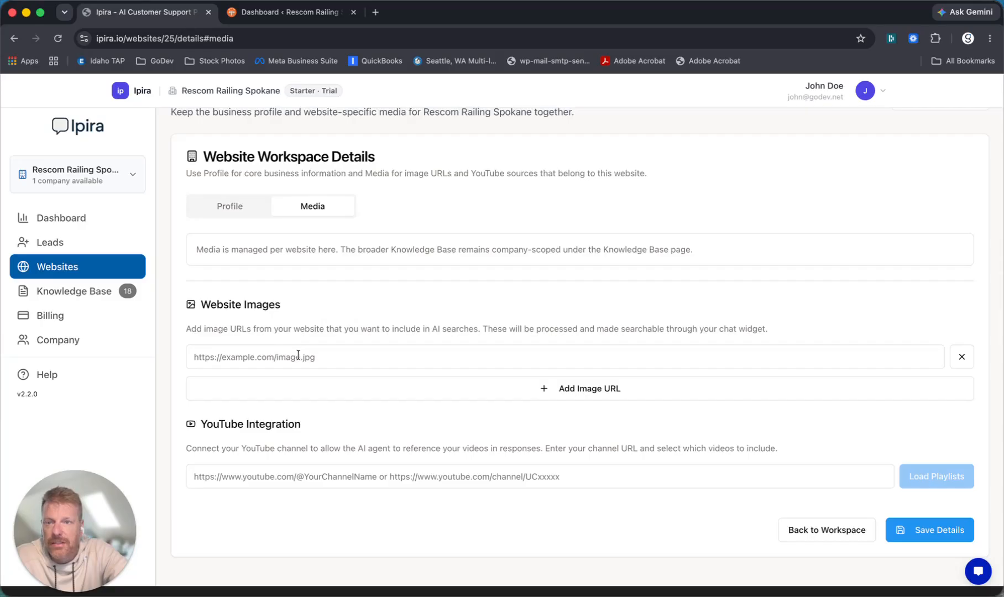
- Copy the Undercover-systems-cover image URL from the WordPress Media Library
{"action": "left_click", "coordinate": [290, 12]}
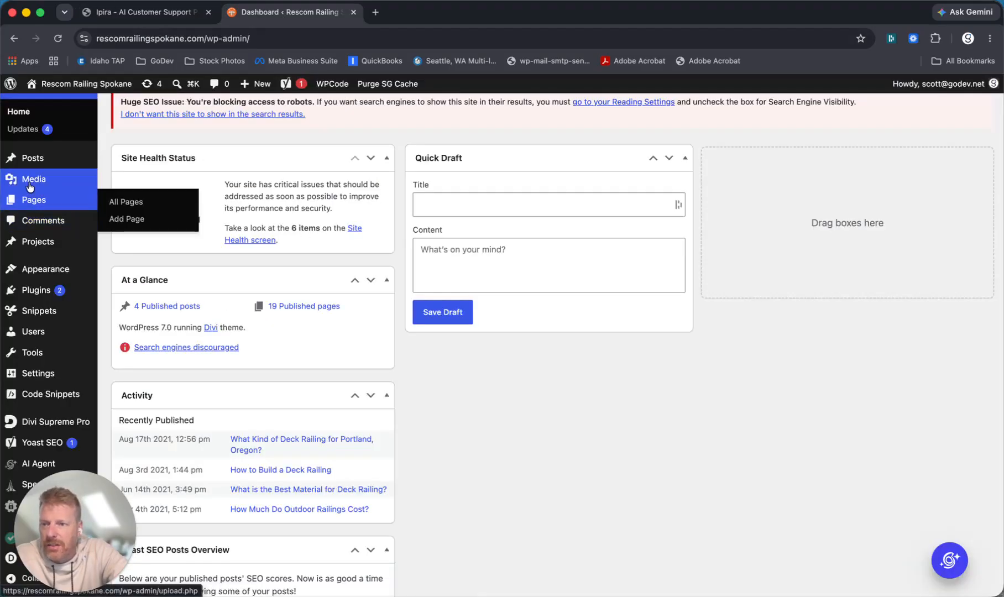
{"action": "left_click", "coordinate": [29, 179]}
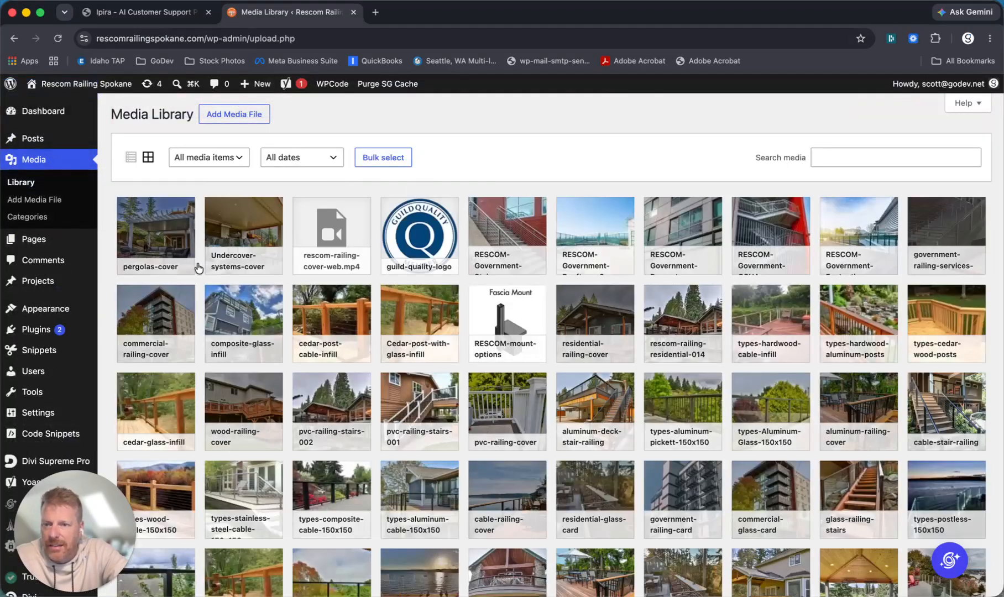
{"action": "left_click", "coordinate": [249, 240]}
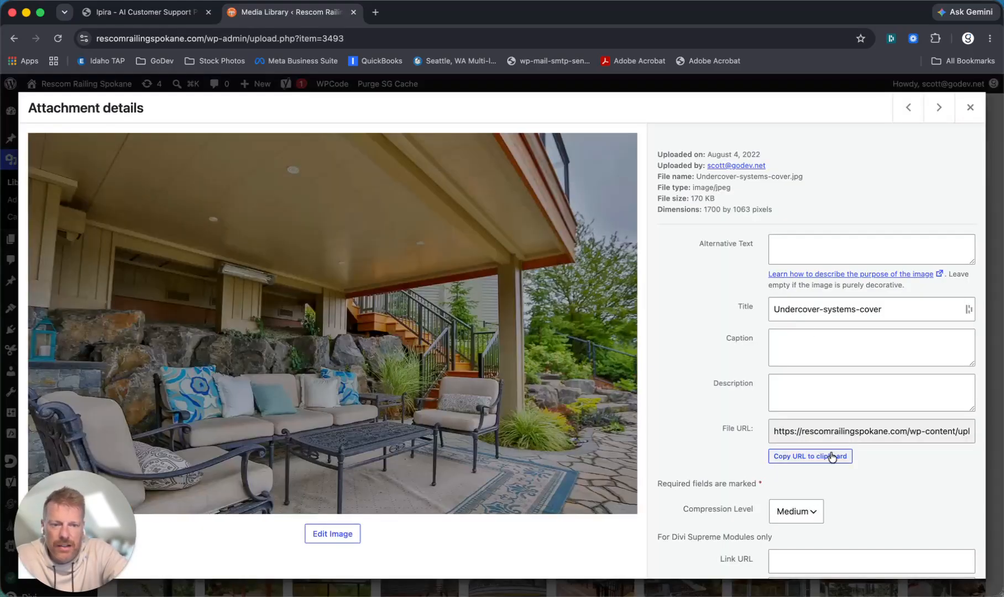
{"action": "left_click", "coordinate": [808, 455]}
- Paste the Undercover-systems-cover.jpg URL into the image URL field and save the details
{"action": "left_click", "coordinate": [136, 12]}
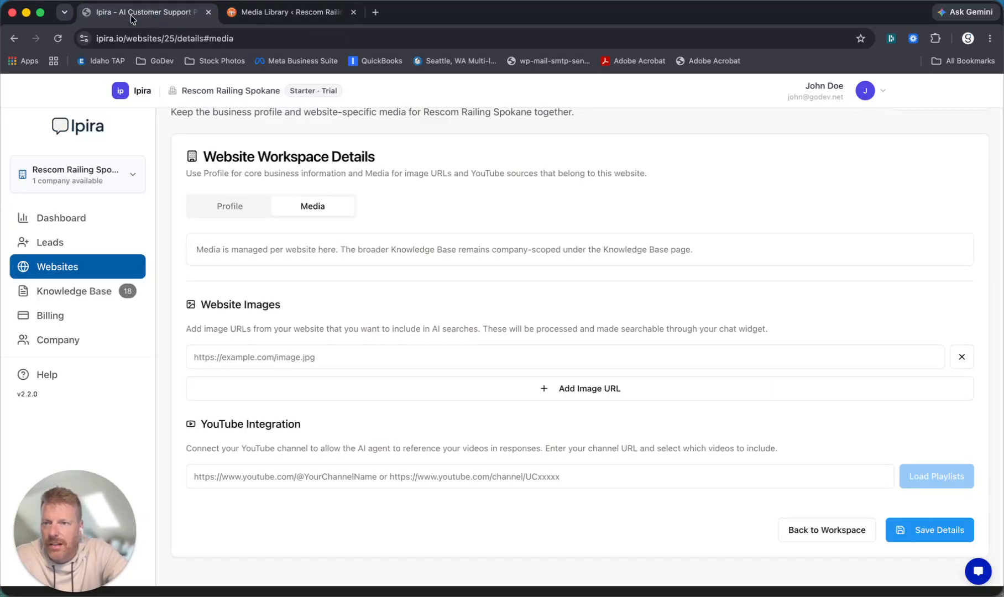
{"action": "left_click", "coordinate": [281, 365]}
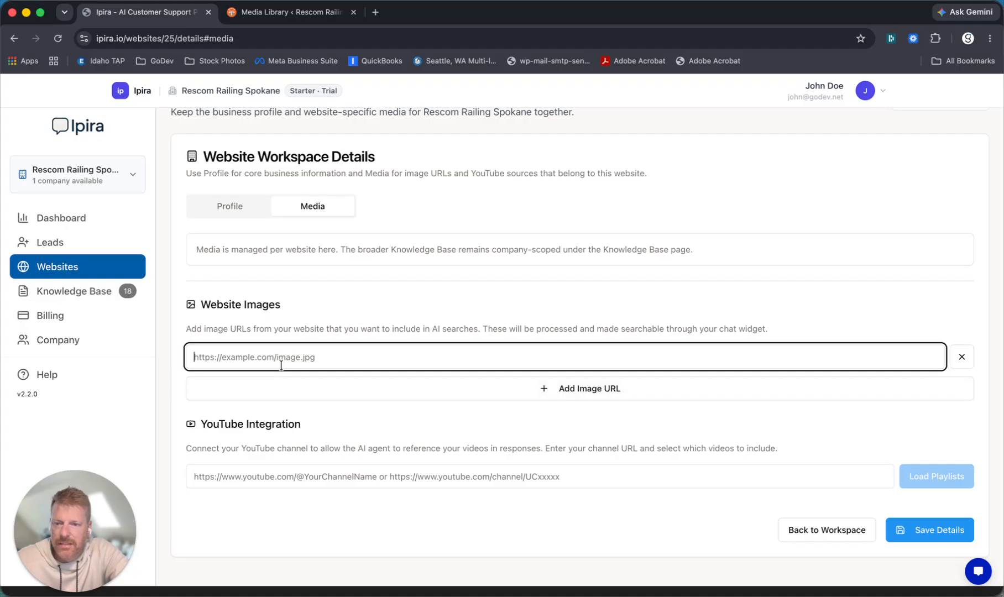
{"action": "type", "text": "https://rescomrailingspokane.com/wp-content/uploads/2022/08/Undercover-systems-cover.jpg"}
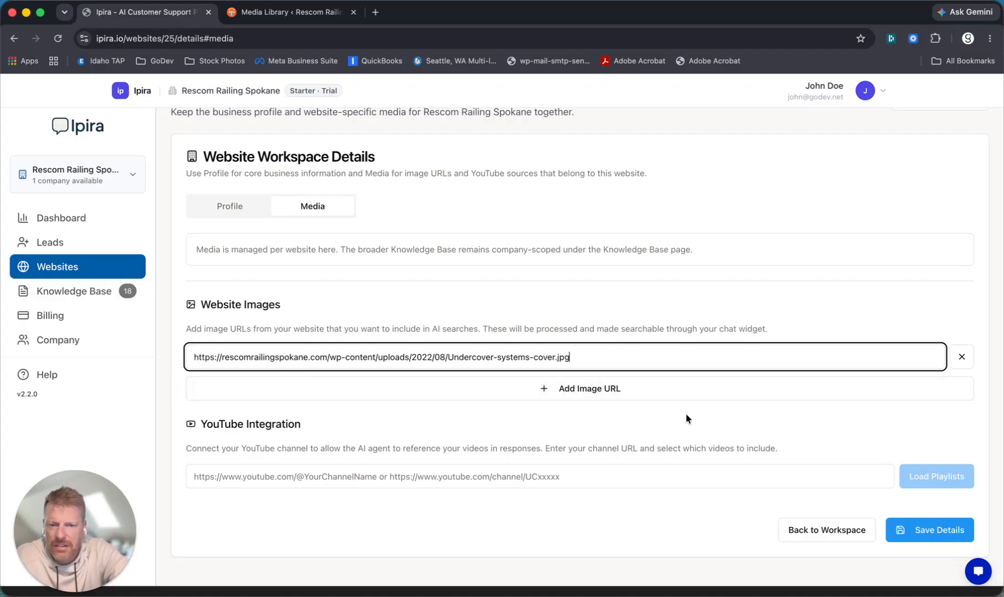
{"action": "left_click", "coordinate": [929, 529]}
{"action": "left_click", "coordinate": [734, 424]}
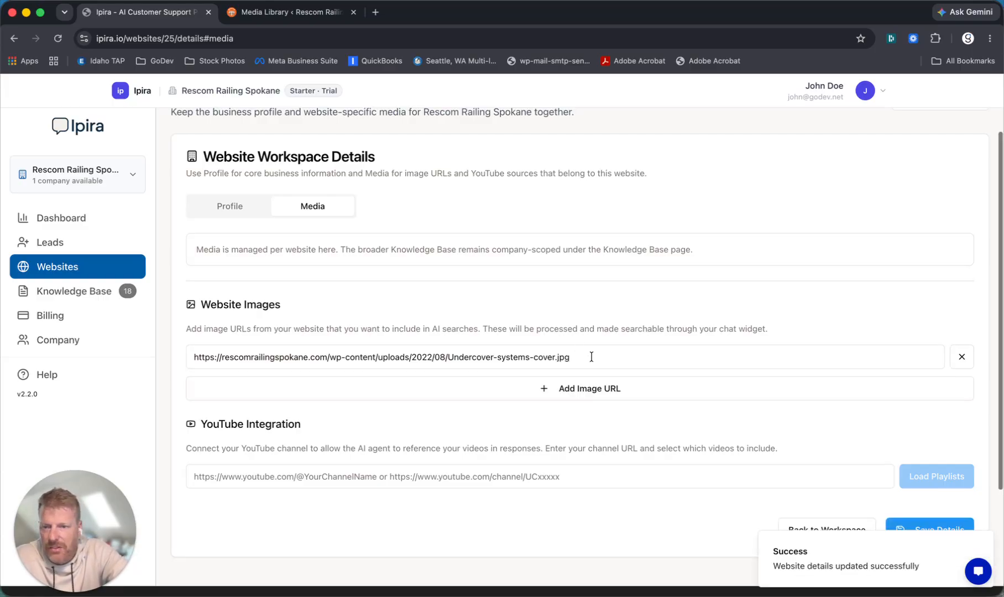
- Save the website details again, then return to the Websites list
{"action": "scroll", "coordinate": [591, 357], "scroll_direction": "down", "scroll_amount": 2}
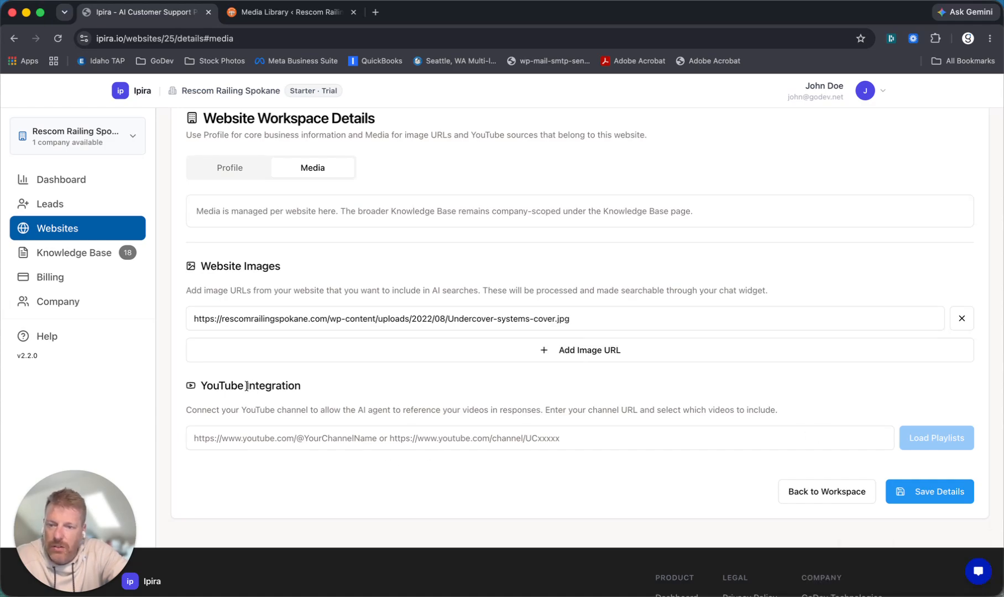
{"action": "left_click", "coordinate": [332, 441]}
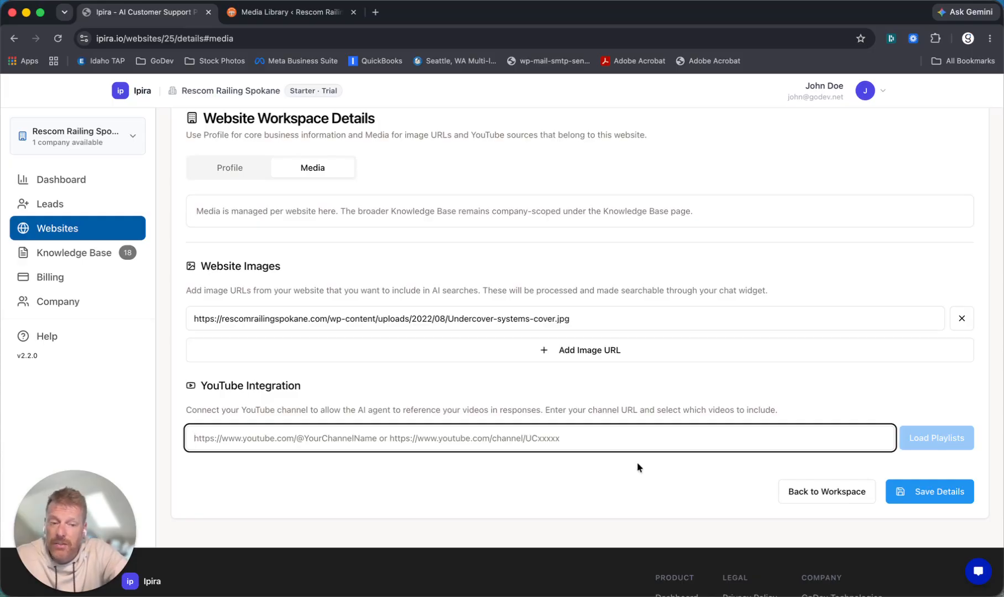
{"action": "left_click", "coordinate": [921, 491]}
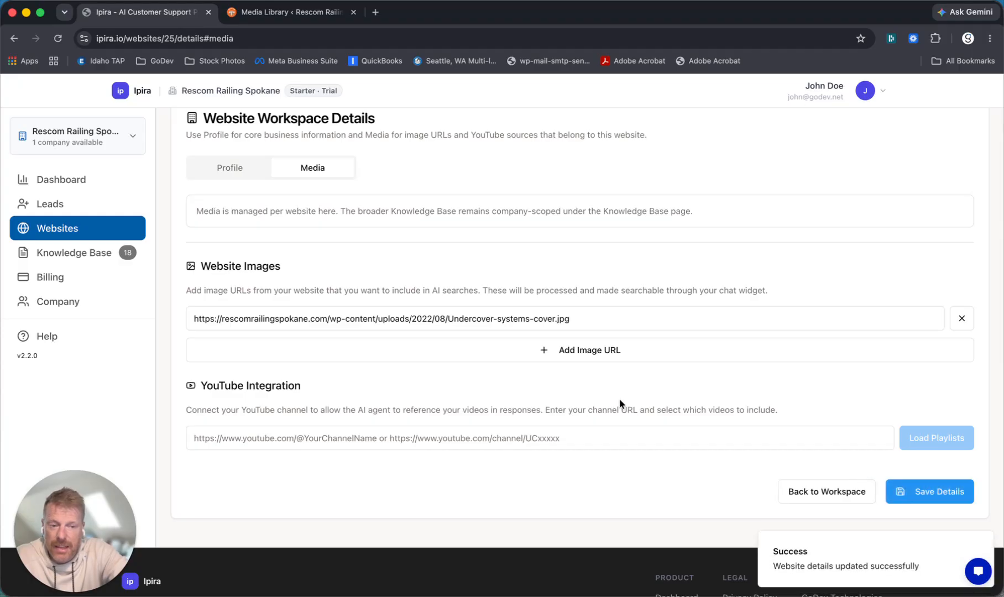
{"action": "scroll", "coordinate": [503, 387], "scroll_direction": "up", "scroll_amount": 3}
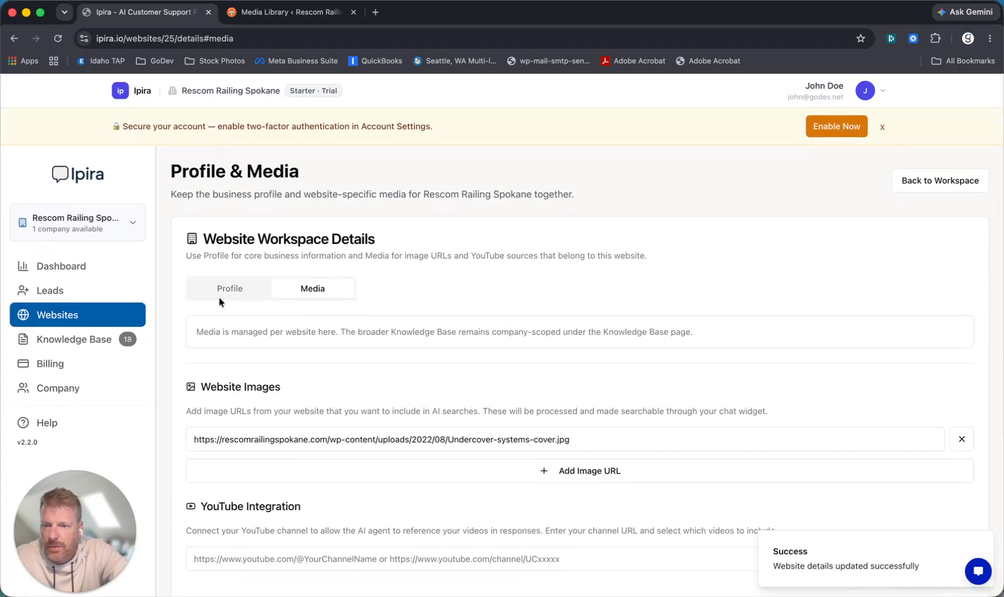
{"action": "left_click", "coordinate": [230, 293]}
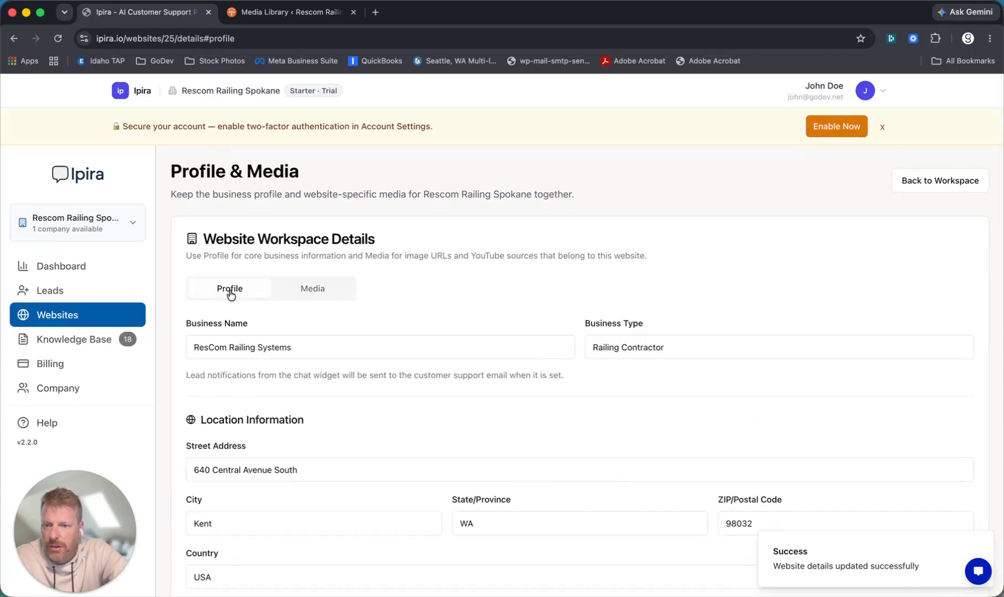
{"action": "left_click", "coordinate": [60, 315]}
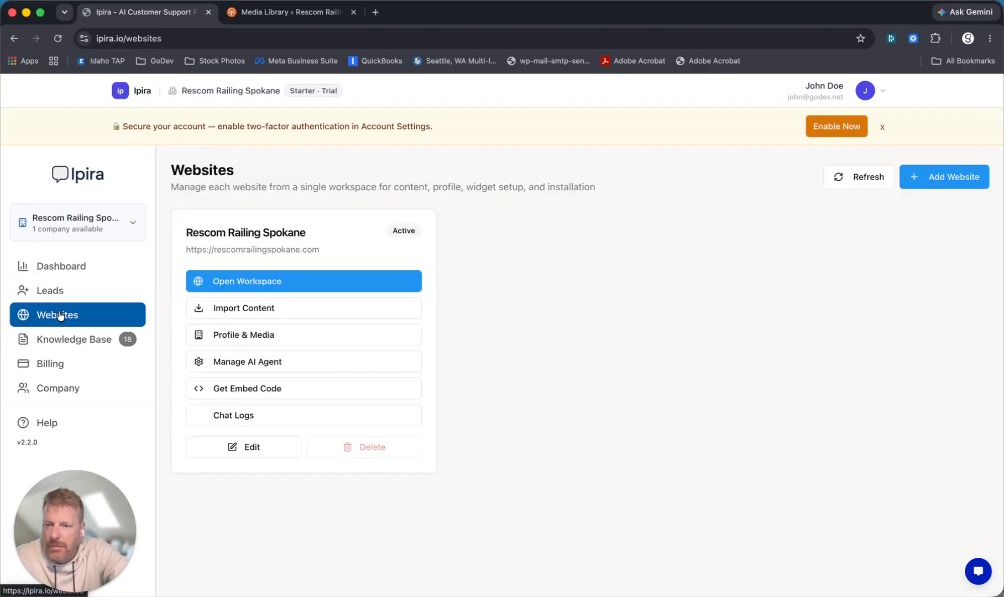
- Set the chat widget's primary colour to #e55204
{"action": "left_click", "coordinate": [253, 363]}
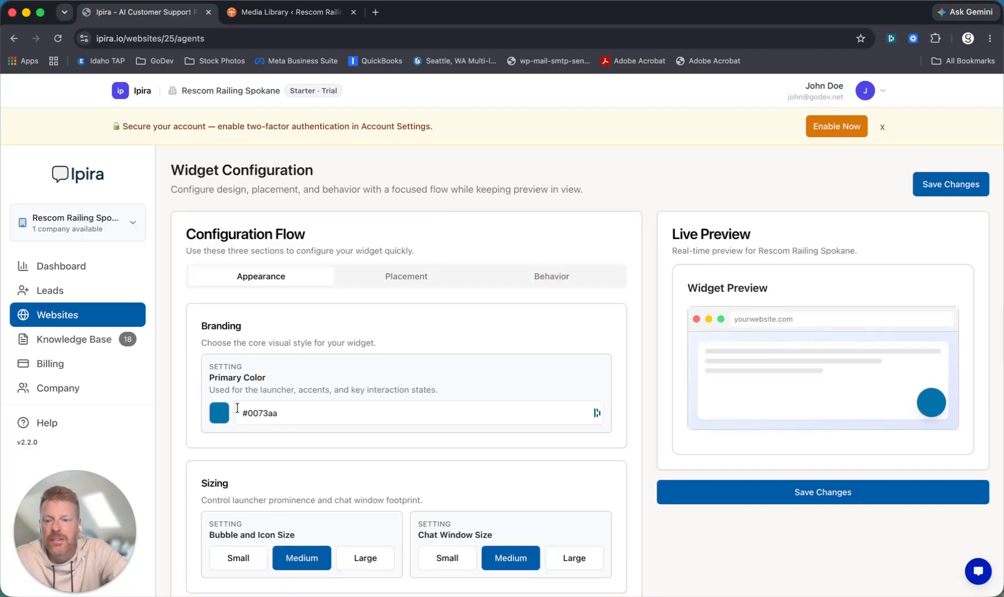
{"action": "left_click_drag", "start_coordinate": [282, 414], "coordinate": [248, 414]}
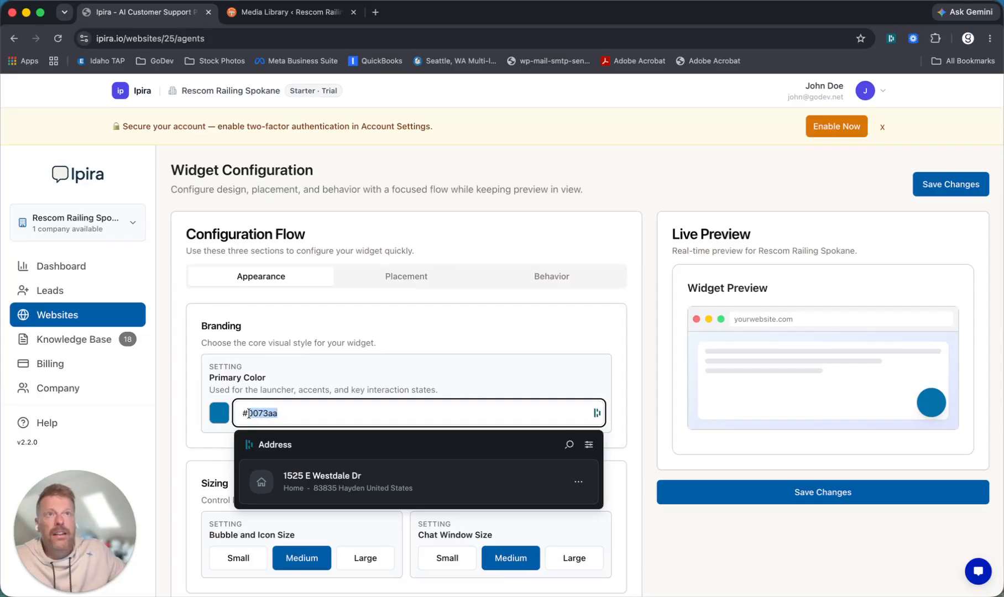
{"action": "type", "text": "e55"}
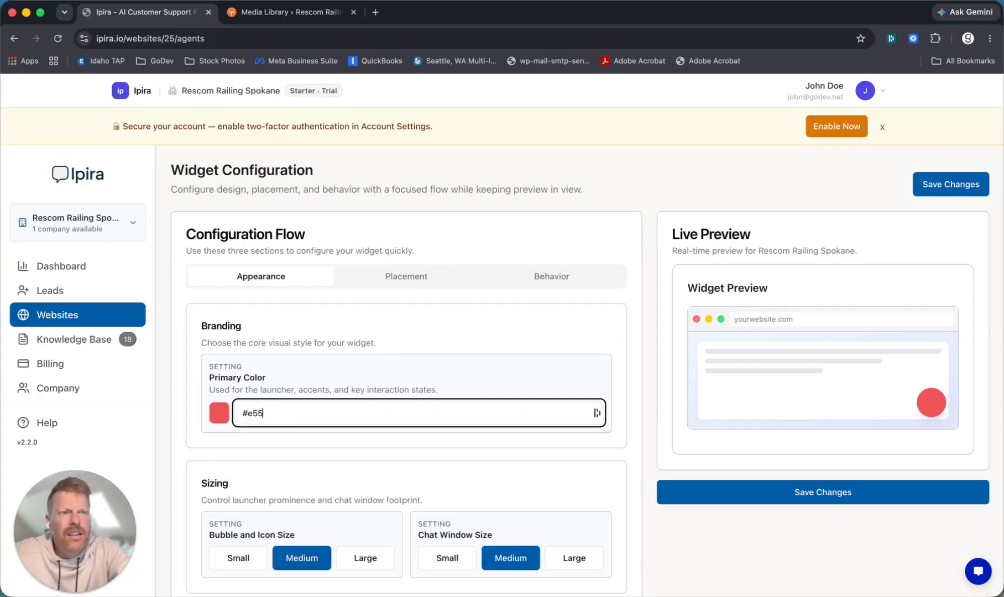
{"action": "type", "text": "204"}
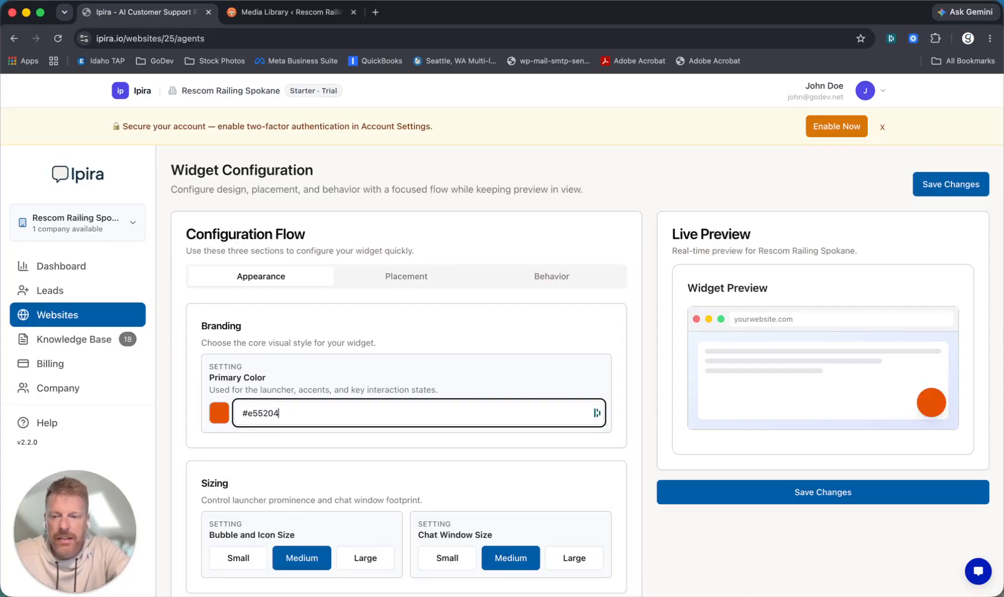
{"action": "left_click", "coordinate": [271, 460]}
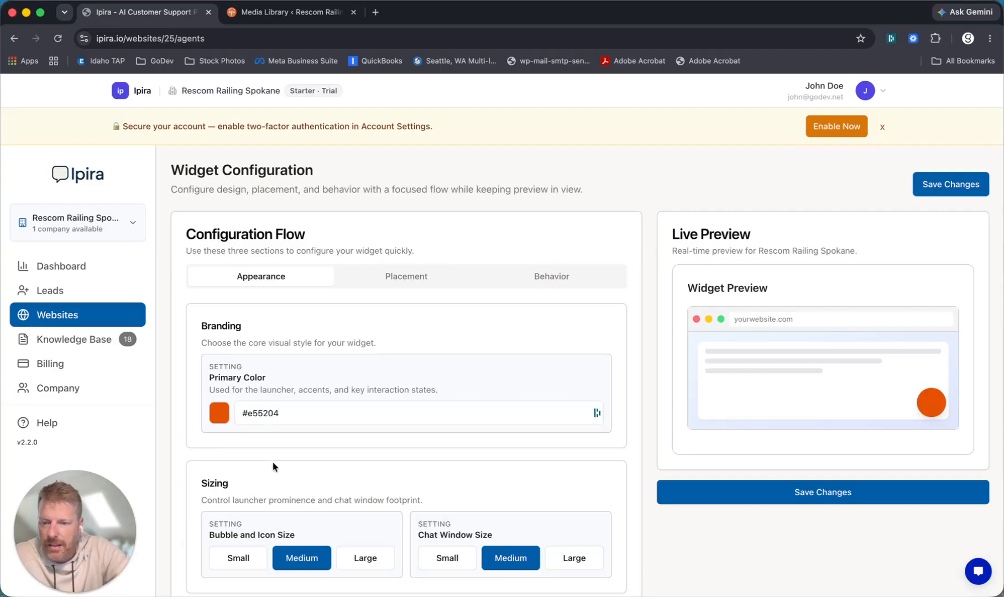
- Keep the bubble and icon size at Medium and set the chat window size to Large
{"action": "scroll", "coordinate": [272, 461], "scroll_direction": "down", "scroll_amount": 3}
{"action": "left_click", "coordinate": [360, 485]}
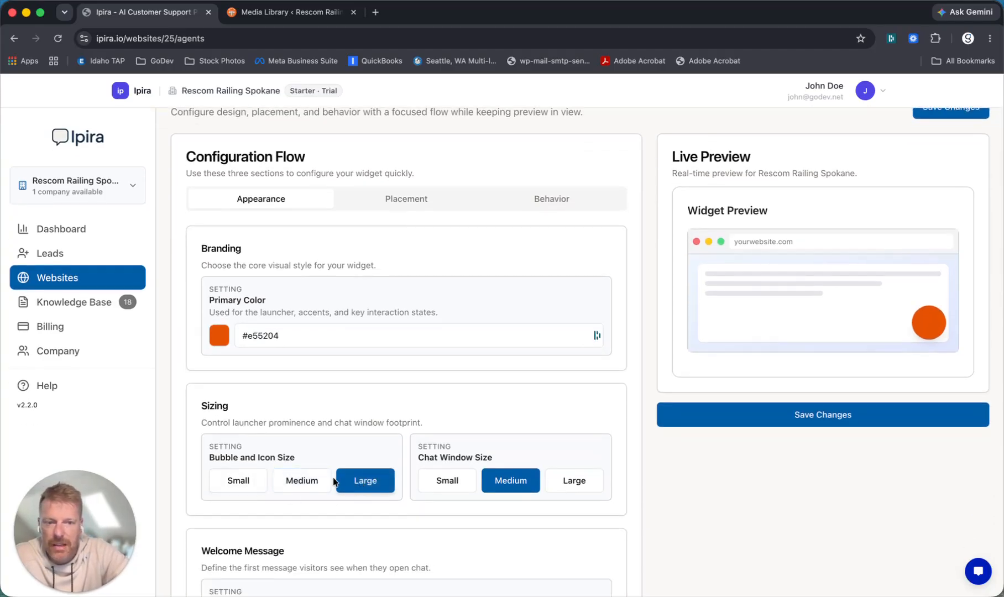
{"action": "left_click", "coordinate": [303, 480]}
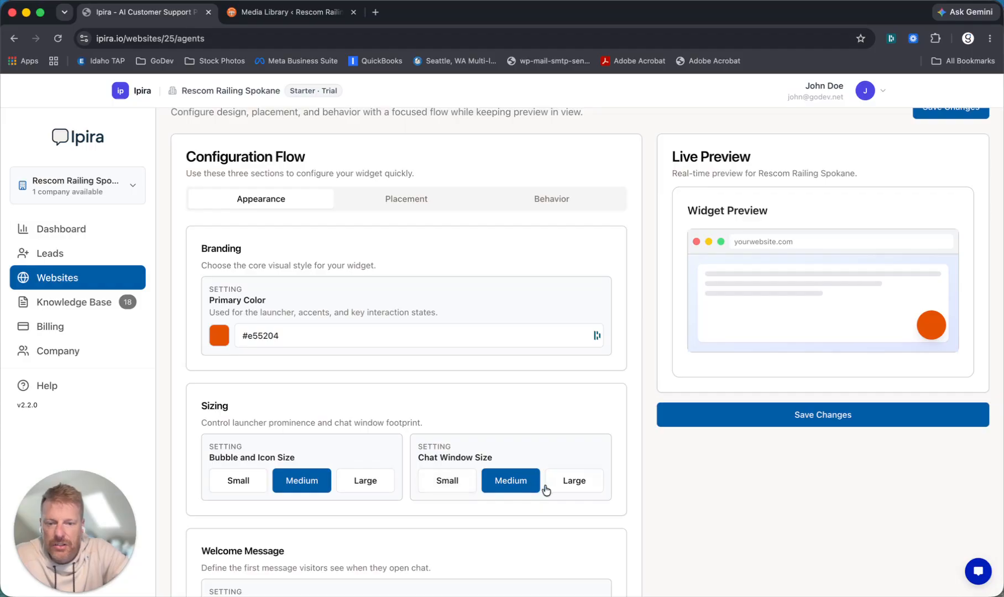
{"action": "left_click", "coordinate": [573, 482]}
{"action": "scroll", "coordinate": [511, 440], "scroll_direction": "down", "scroll_amount": 4}
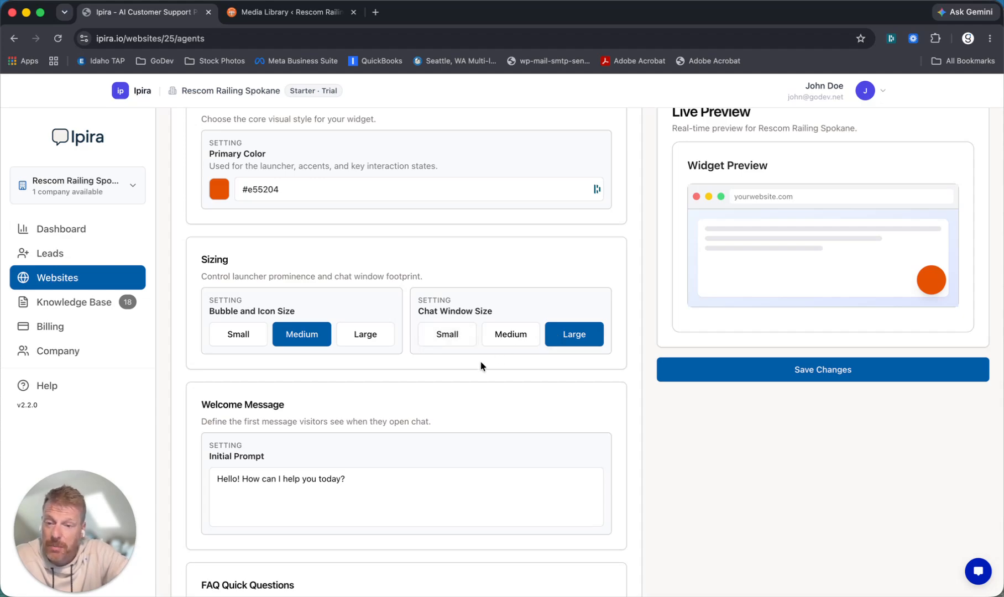
- Replace the Initial Prompt text after 'Hello!' with 'Thanks for visiting Rescom Railing. How can I assist you?'
{"action": "scroll", "coordinate": [480, 366], "scroll_direction": "down", "scroll_amount": 1}
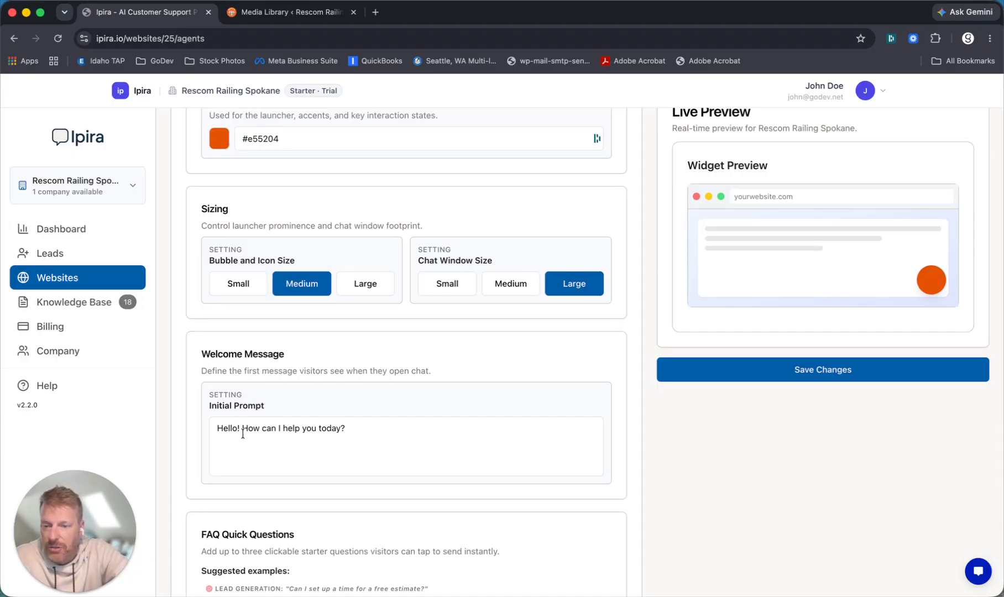
{"action": "left_click_drag", "start_coordinate": [242, 428], "coordinate": [361, 423]}
{"action": "type", "text": "Thanks for visiting Rescom Railing. How can I assist you?"}
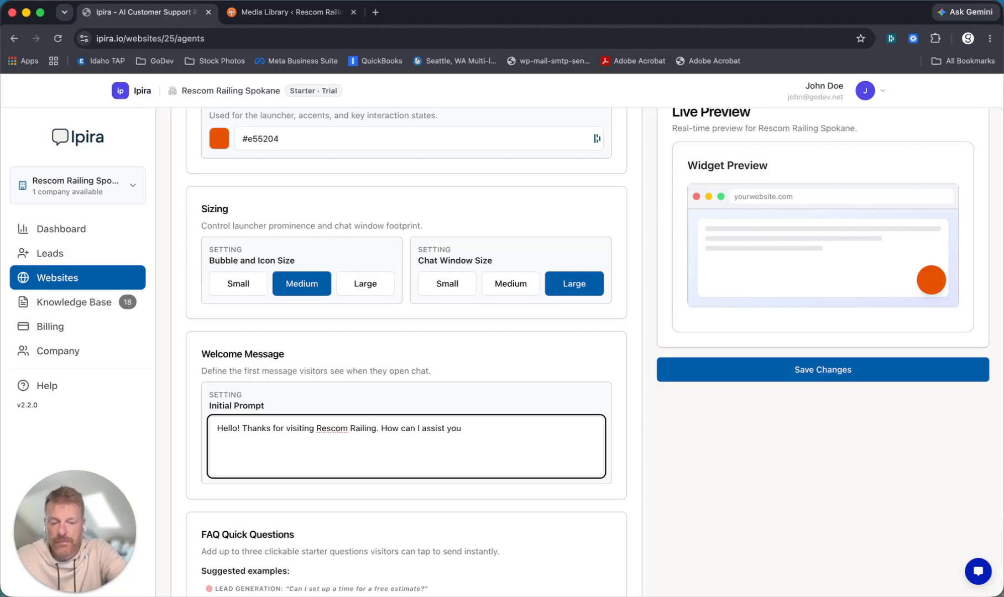
{"action": "scroll", "coordinate": [467, 375], "scroll_direction": "down", "scroll_amount": 6}
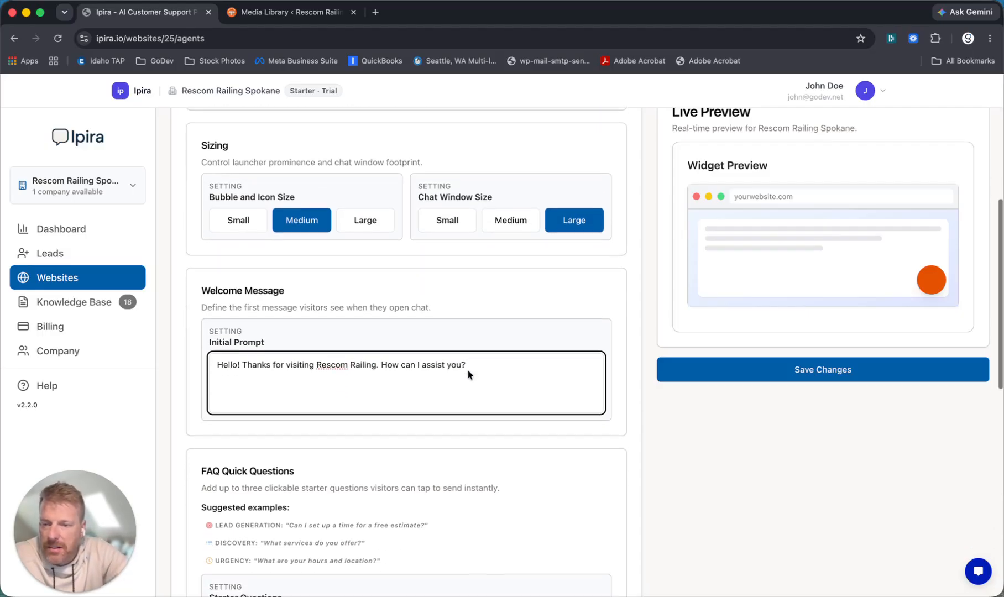
{"action": "scroll", "coordinate": [468, 374], "scroll_direction": "down", "scroll_amount": 1}
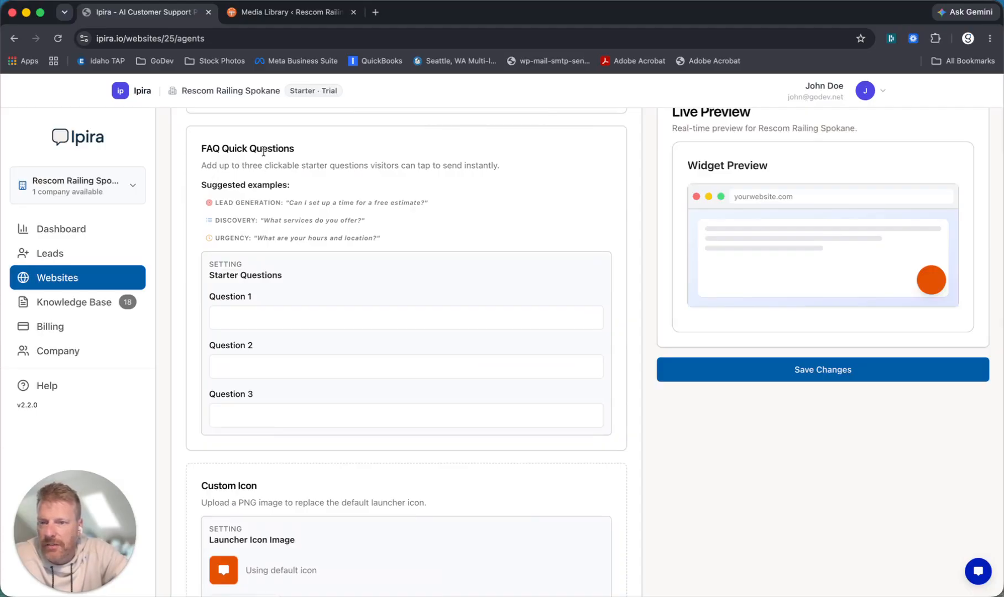
- Fill FAQ Question 1 with 'Can I get a free estimate' and Question 2 with 'what are your business hours'
{"action": "left_click", "coordinate": [239, 316]}
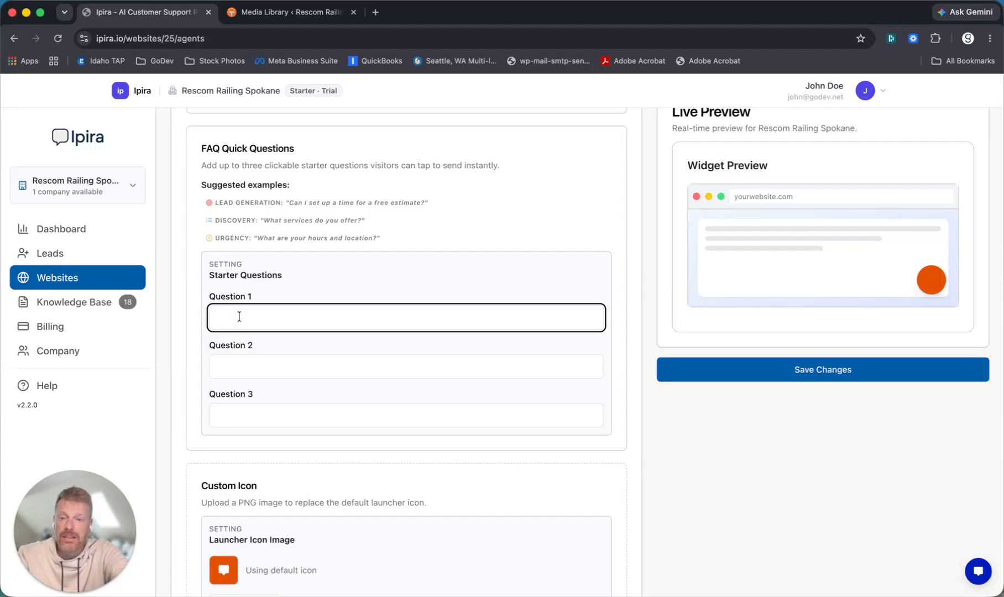
{"action": "type", "text": "Cani"}
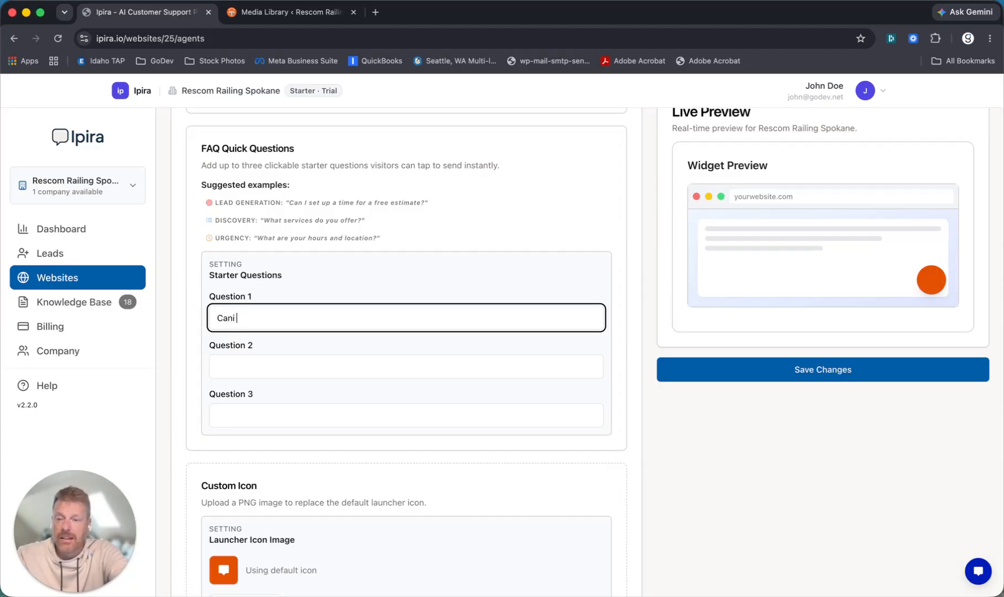
{"action": "type", "text": "get a free estimate?"}
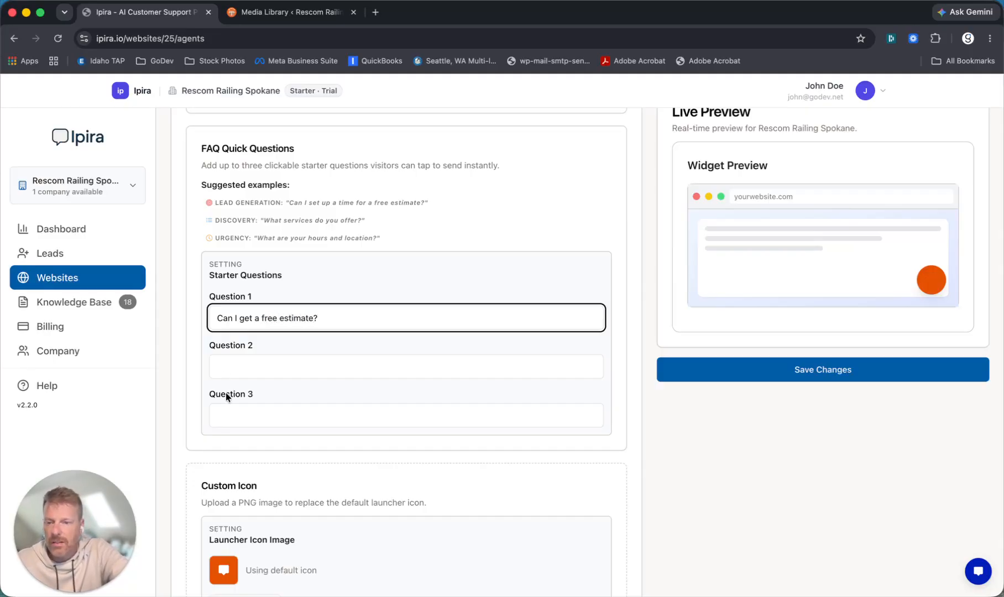
{"action": "left_click", "coordinate": [245, 367]}
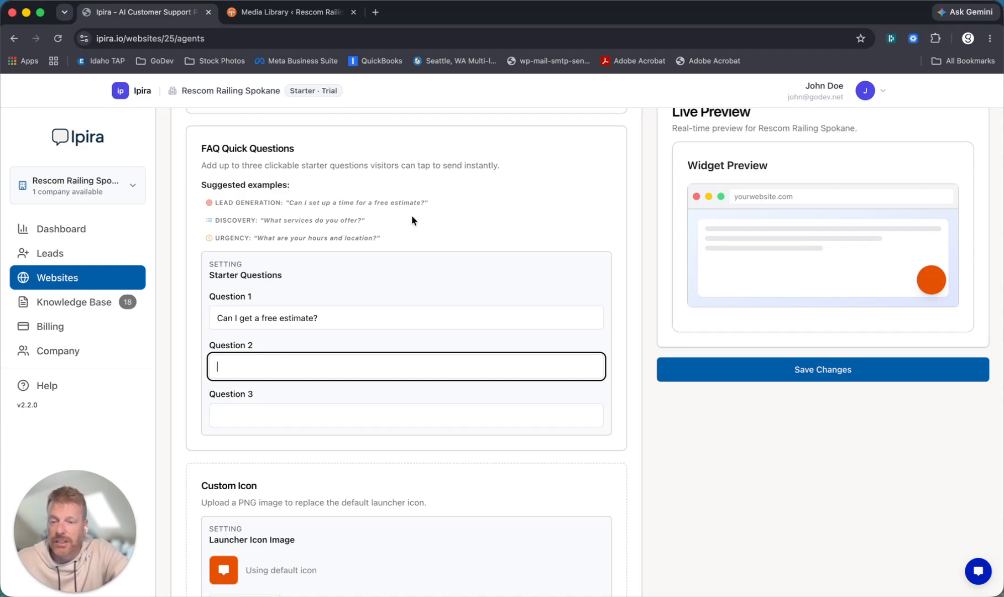
{"action": "type", "text": "what are your gusin"}
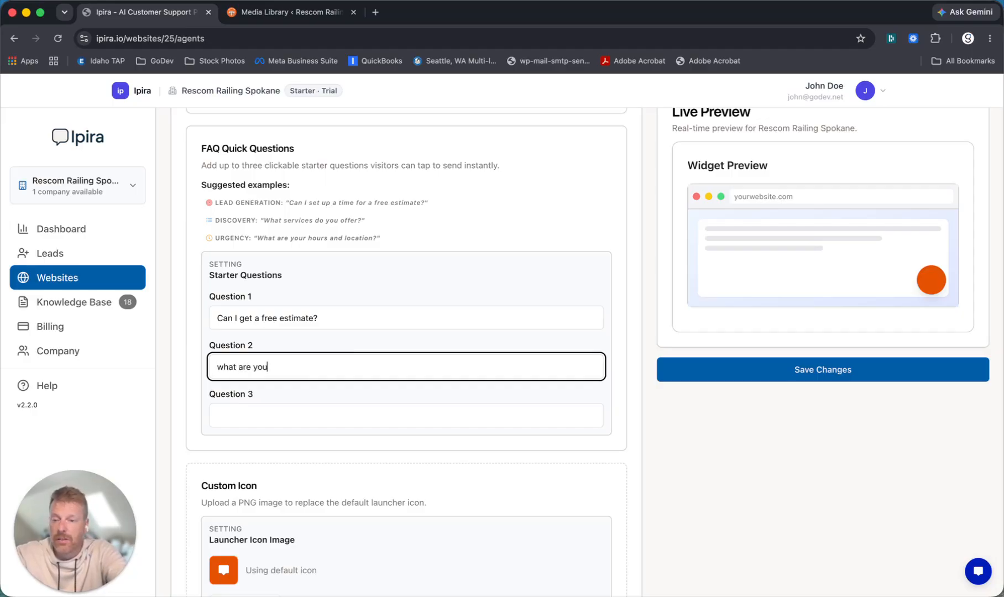
{"action": "key", "text": "BackSpace"}
{"action": "key", "text": "BackSpace"}
{"action": "type", "text": "business hours?"}
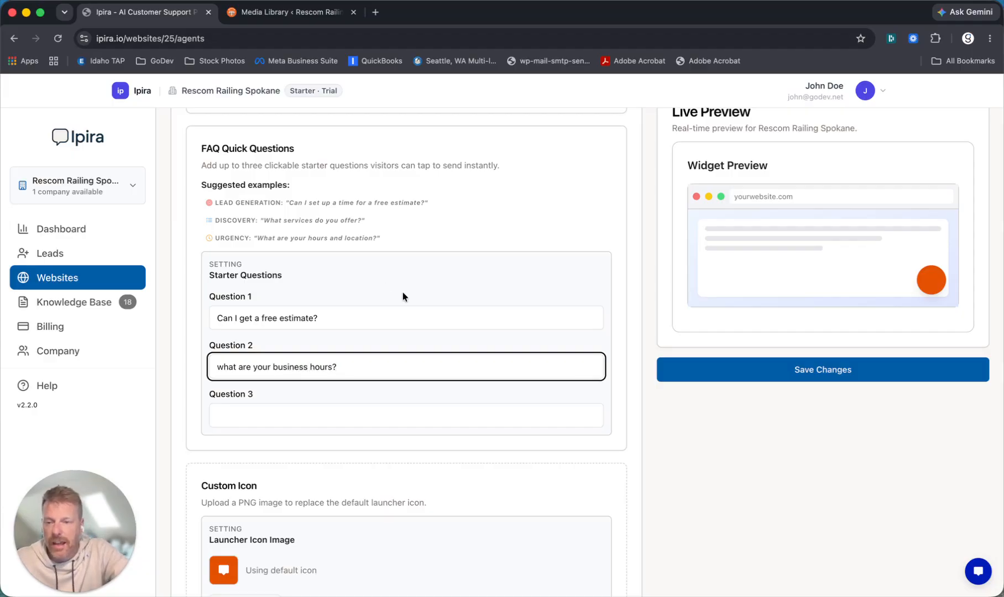
- Save the widget configuration changes
{"action": "scroll", "coordinate": [364, 466], "scroll_direction": "down", "scroll_amount": 5}
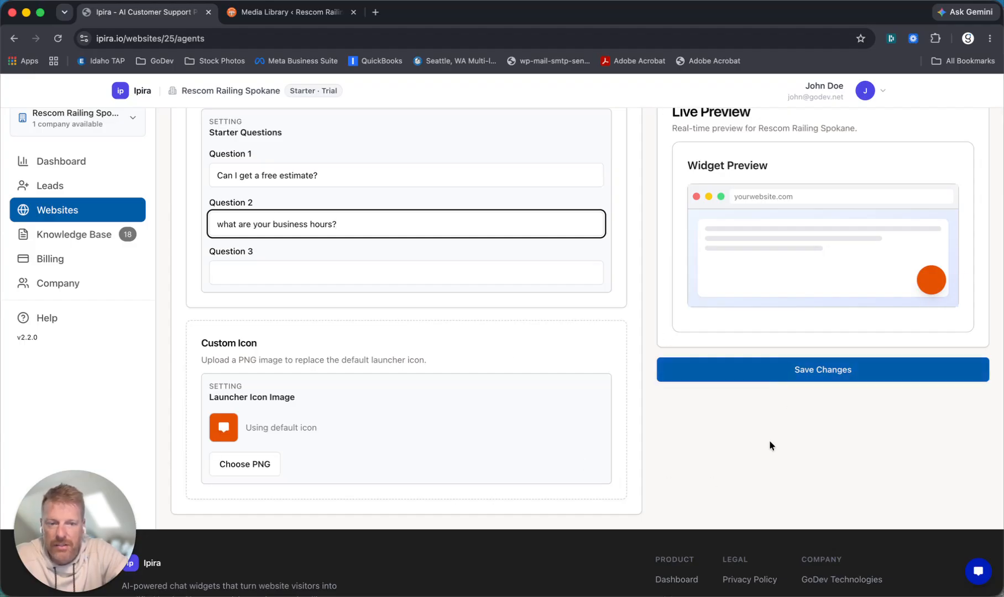
{"action": "scroll", "coordinate": [594, 474], "scroll_direction": "up", "scroll_amount": 2}
{"action": "scroll", "coordinate": [594, 469], "scroll_direction": "up", "scroll_amount": 5}
{"action": "left_click", "coordinate": [680, 369]}
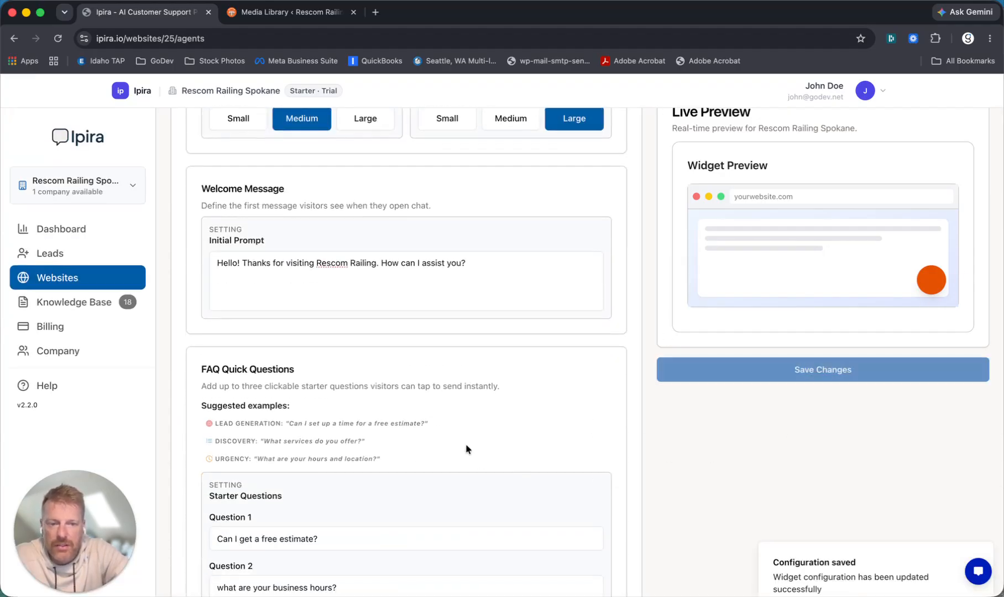
{"action": "scroll", "coordinate": [497, 381], "scroll_direction": "up", "scroll_amount": 7}
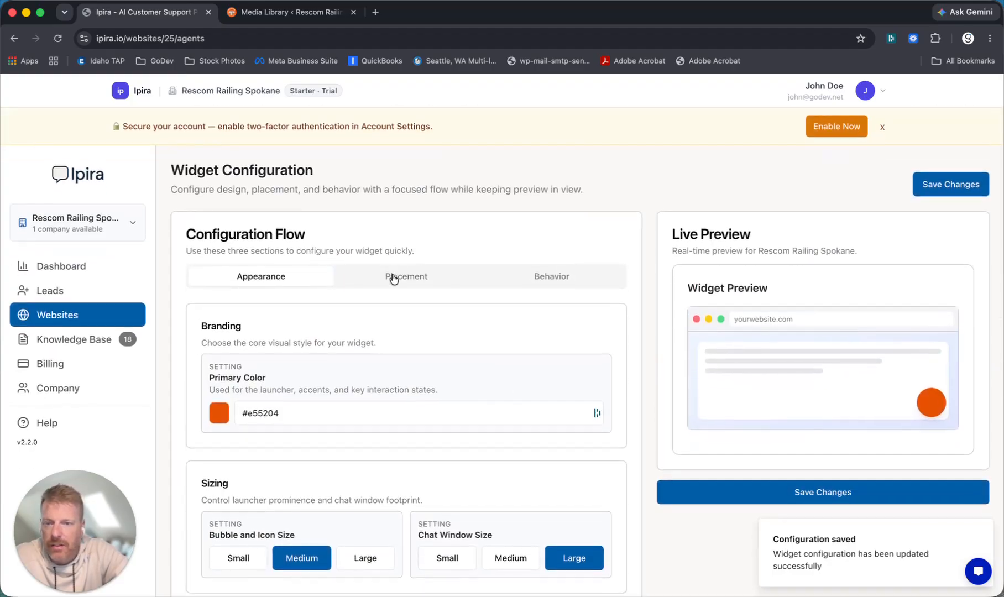
- In Placement settings, try the Bottom Left anchor, then restore Bottom Right and review the offsets
{"action": "left_click", "coordinate": [394, 278]}
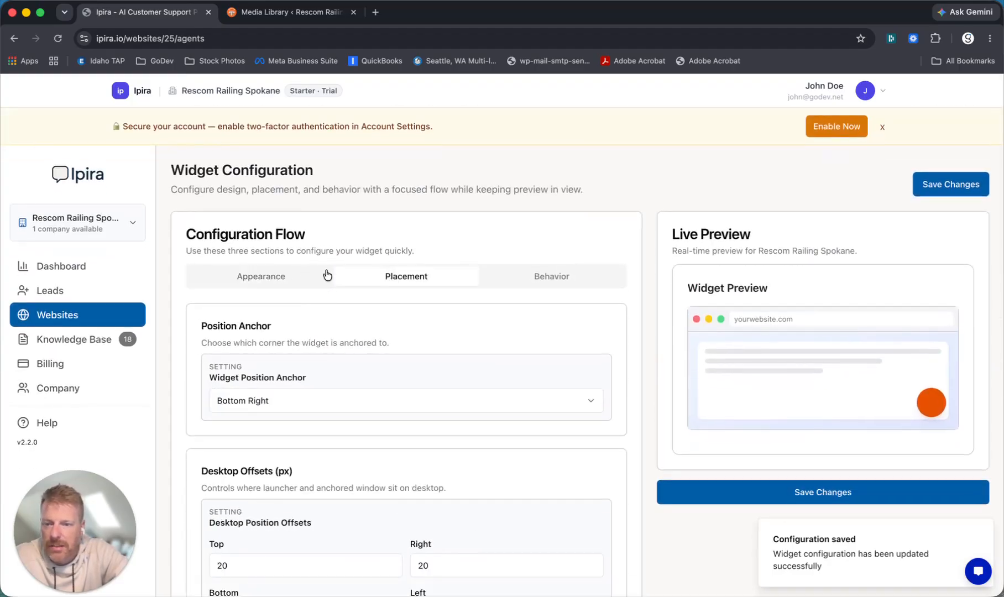
{"action": "scroll", "coordinate": [328, 282], "scroll_direction": "down", "scroll_amount": 1}
{"action": "left_click", "coordinate": [260, 376]}
{"action": "left_click", "coordinate": [259, 412]}
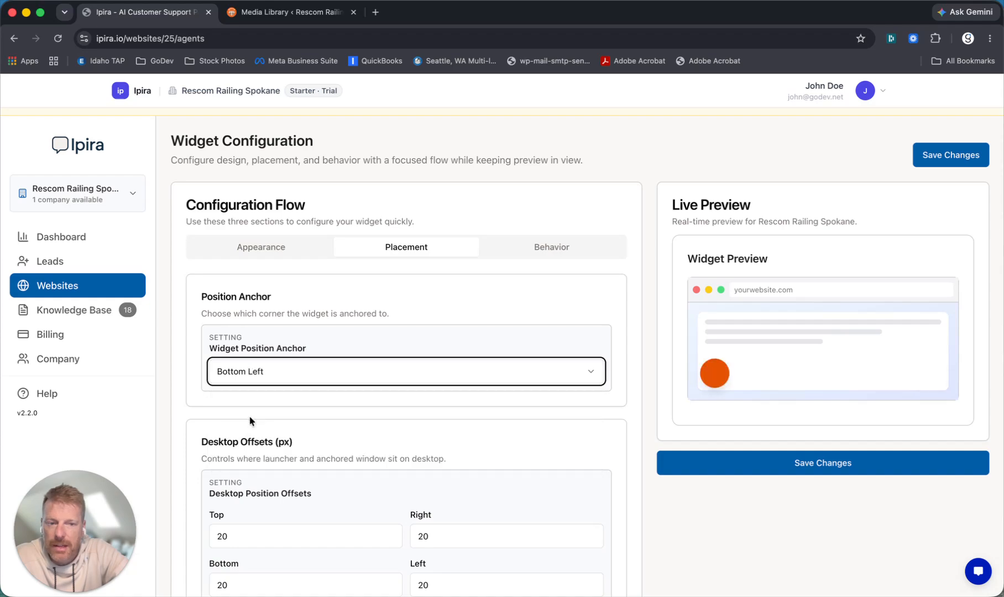
{"action": "left_click", "coordinate": [310, 373]}
{"action": "left_click", "coordinate": [384, 395]}
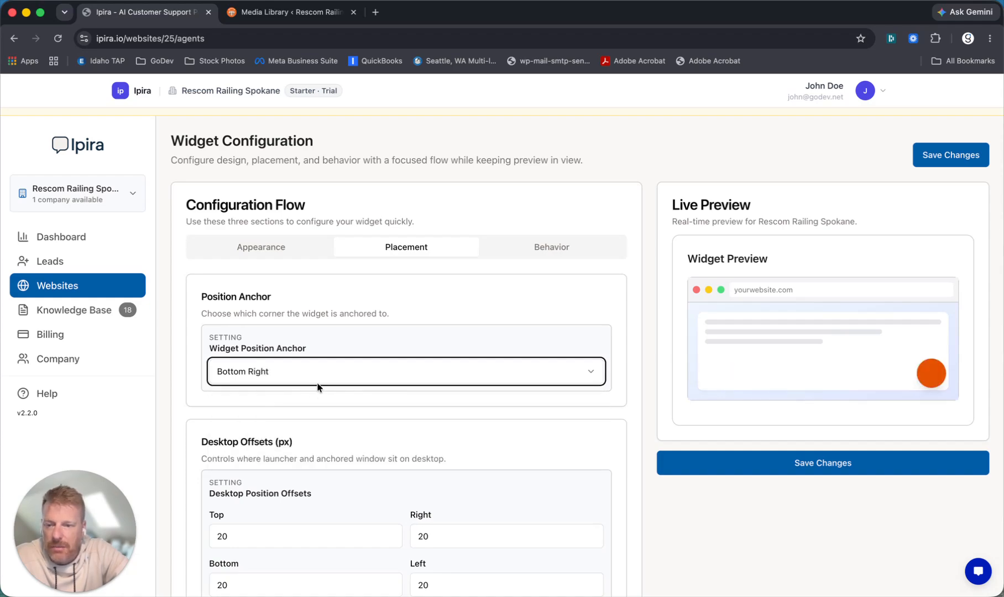
{"action": "scroll", "coordinate": [316, 425], "scroll_direction": "down", "scroll_amount": 1}
{"action": "scroll", "coordinate": [316, 430], "scroll_direction": "down", "scroll_amount": 5}
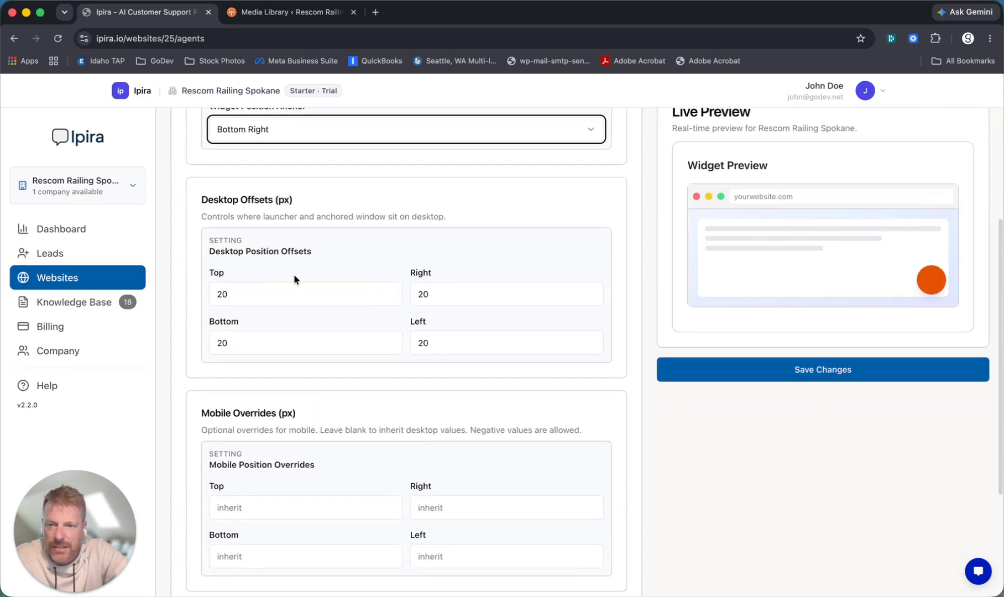
{"action": "scroll", "coordinate": [364, 337], "scroll_direction": "down", "scroll_amount": 3}
{"action": "scroll", "coordinate": [404, 387], "scroll_direction": "up", "scroll_amount": 15}
- In Behavior settings, toggle Widget Visibility off and back on so the widget stays active
{"action": "left_click", "coordinate": [561, 271]}
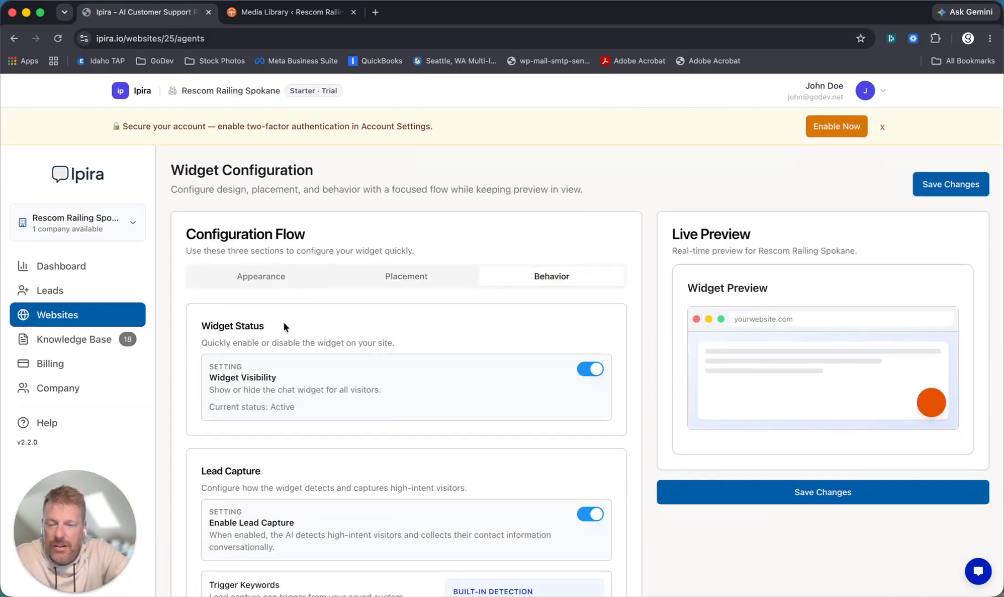
{"action": "scroll", "coordinate": [294, 326], "scroll_direction": "down", "scroll_amount": 2}
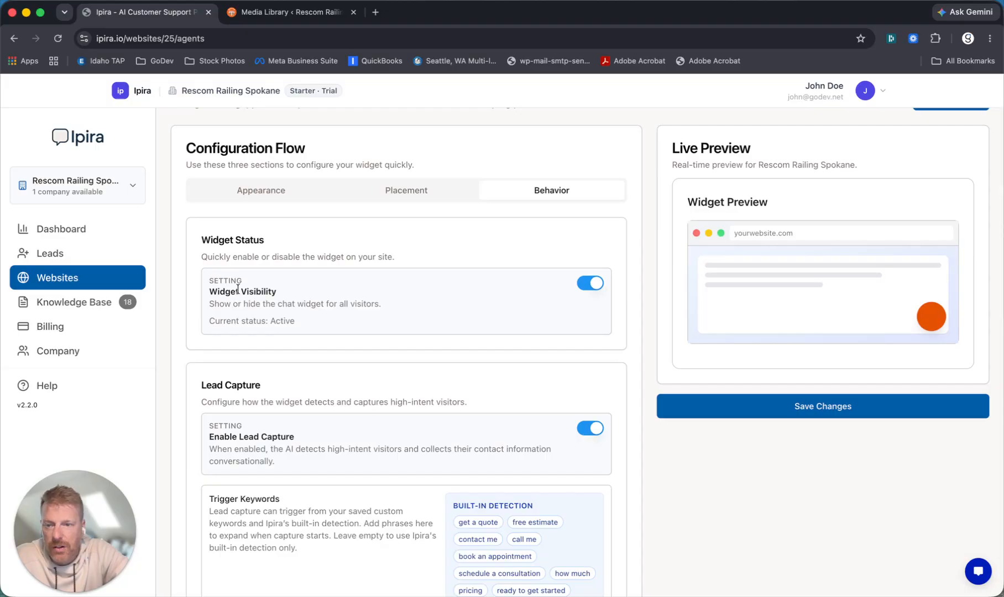
{"action": "left_click", "coordinate": [585, 284]}
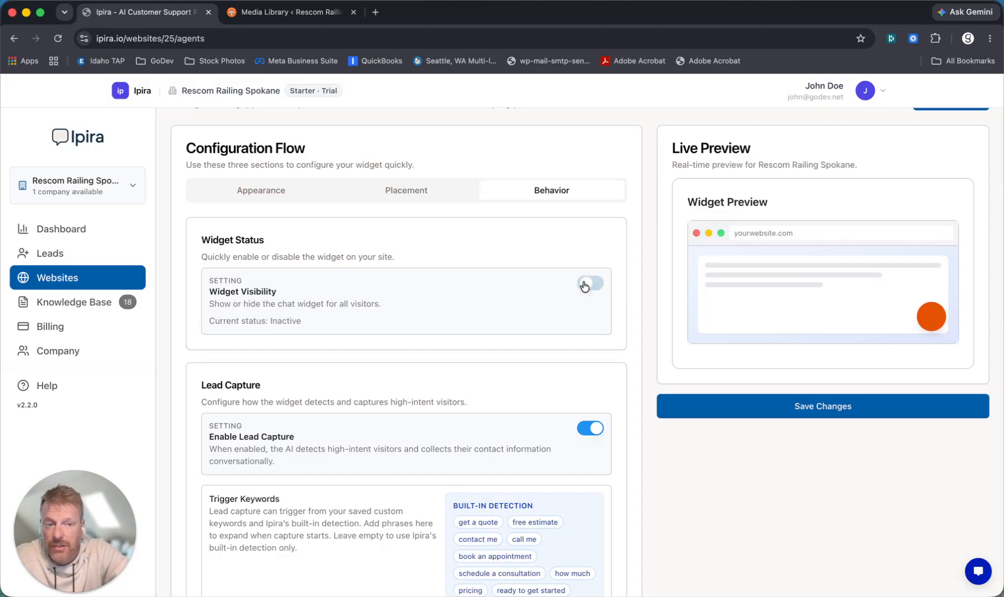
{"action": "left_click", "coordinate": [589, 285]}
{"action": "scroll", "coordinate": [411, 286], "scroll_direction": "down", "scroll_amount": 5}
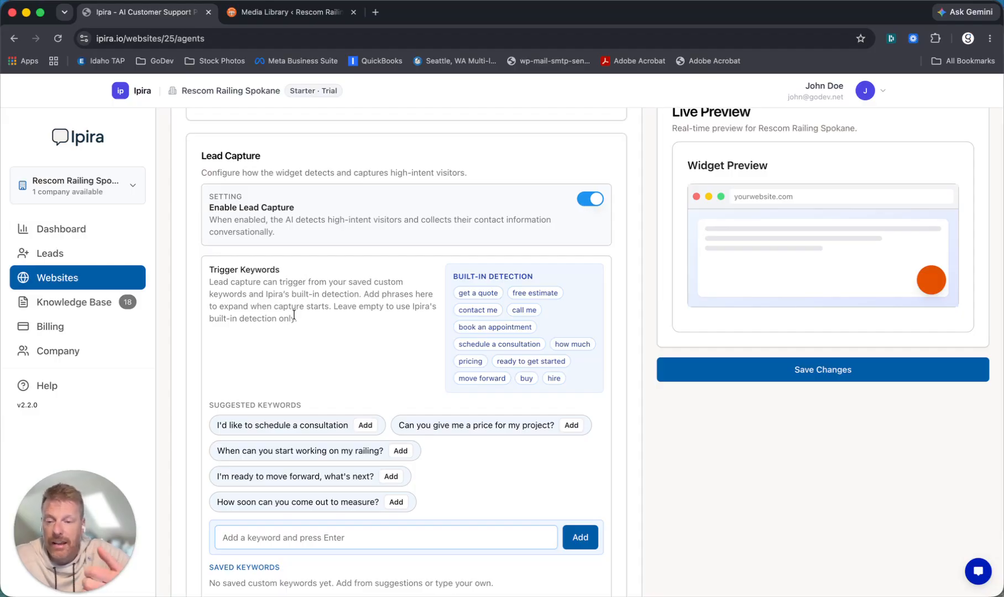
{"action": "scroll", "coordinate": [298, 330], "scroll_direction": "down", "scroll_amount": 3}
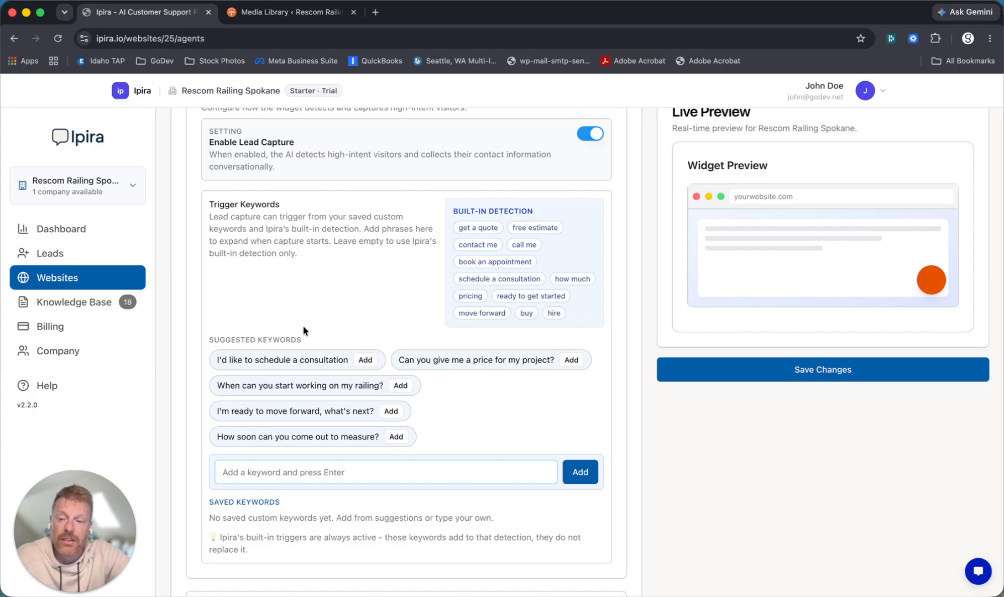
{"action": "scroll", "coordinate": [303, 330], "scroll_direction": "down", "scroll_amount": 2}
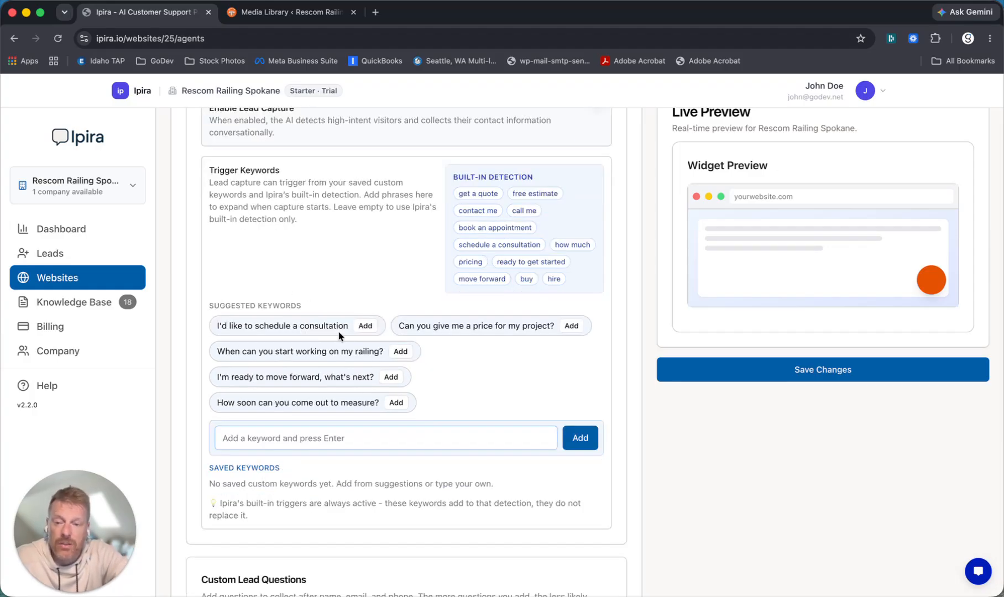
{"action": "left_click", "coordinate": [303, 436]}
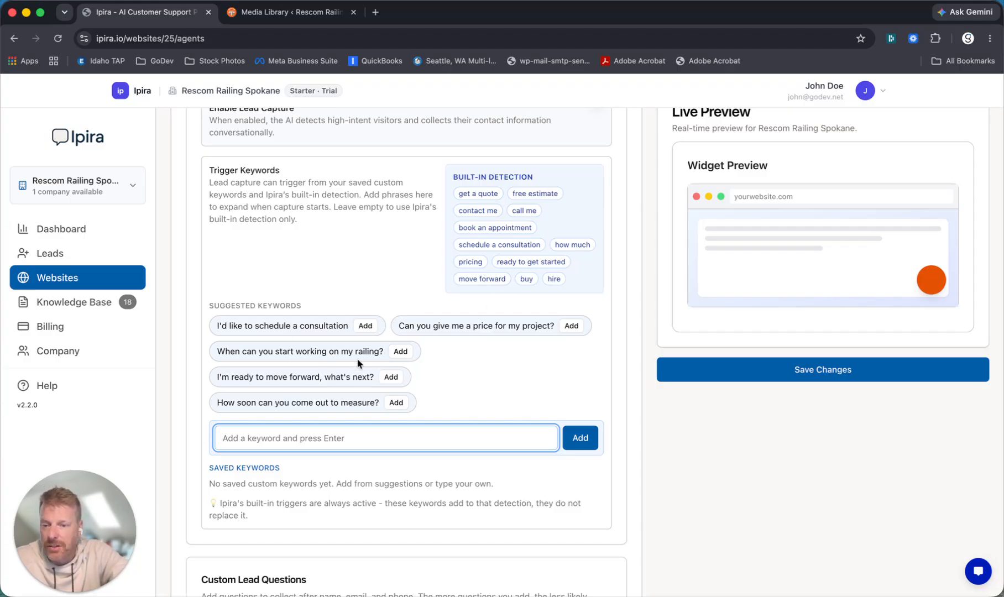
{"action": "scroll", "coordinate": [425, 470], "scroll_direction": "down", "scroll_amount": 3}
{"action": "scroll", "coordinate": [415, 489], "scroll_direction": "down", "scroll_amount": 2}
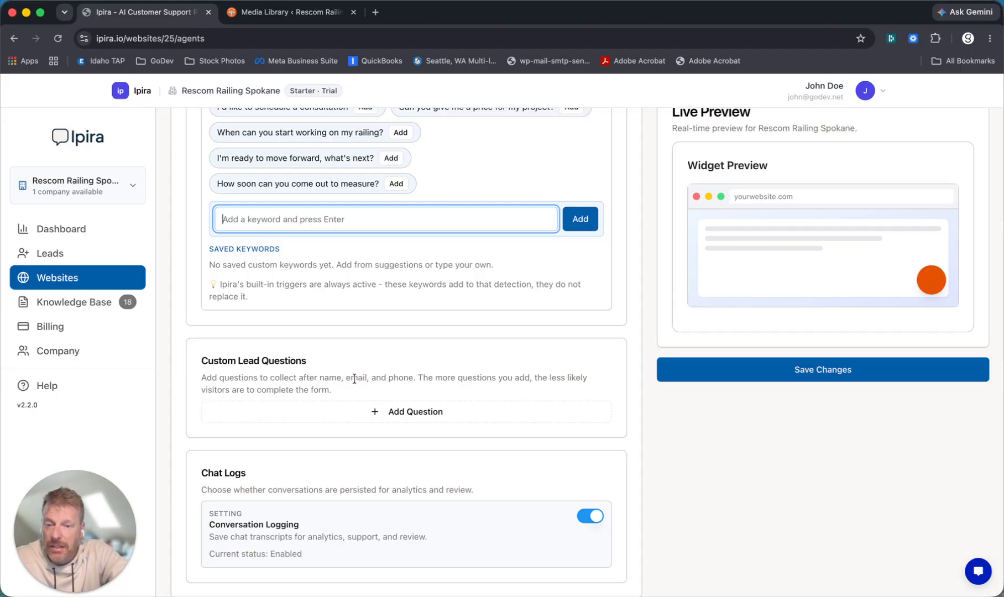
- Add the custom lead question 'how large is your deck you need railing for?' and remove an extra empty row
{"action": "left_click", "coordinate": [409, 416]}
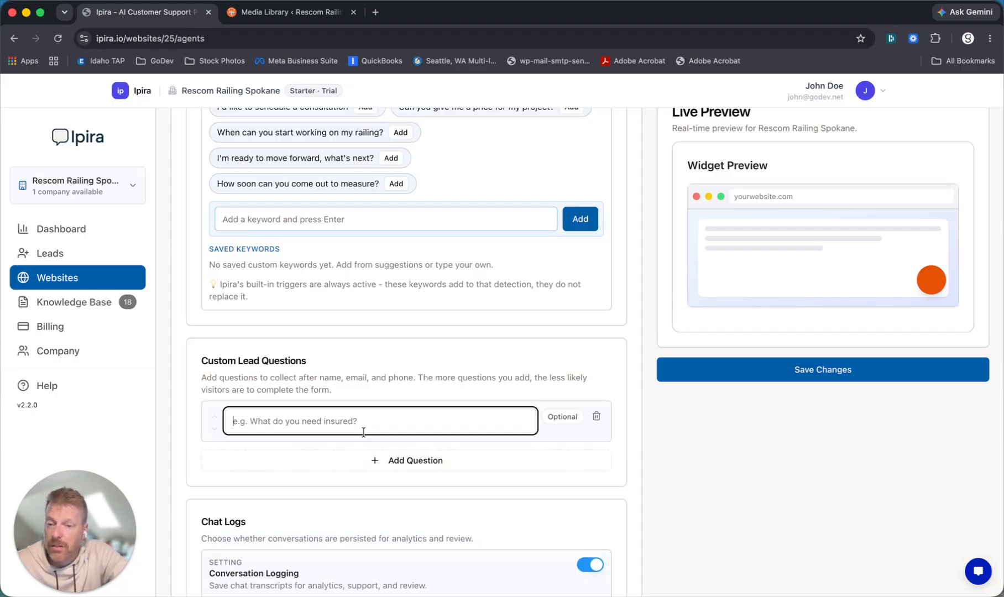
{"action": "type", "text": "how large"}
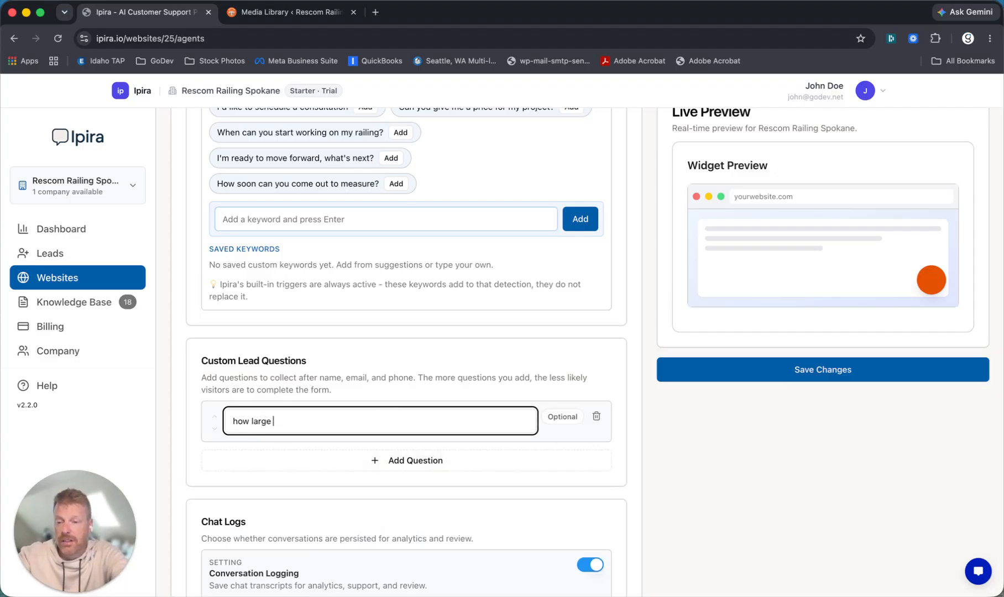
{"action": "type", "text": " is your deck you need railing for?"}
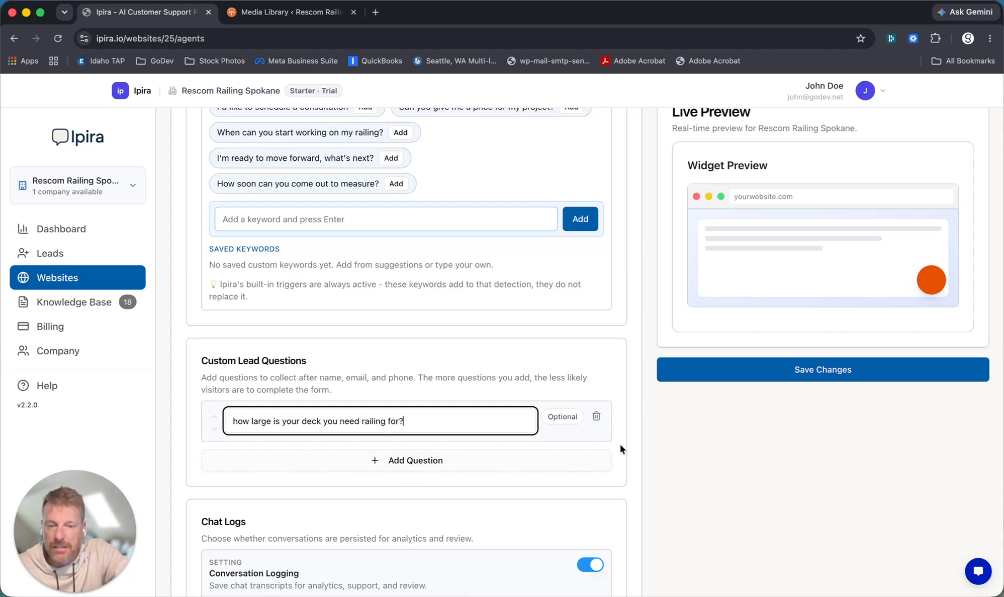
{"action": "scroll", "coordinate": [667, 442], "scroll_direction": "down", "scroll_amount": 1}
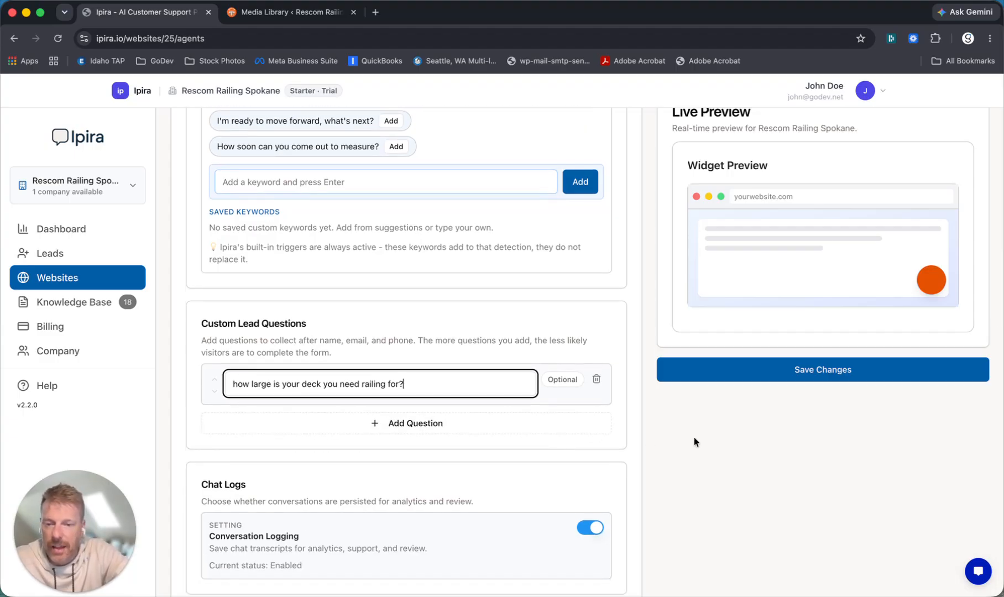
{"action": "left_click", "coordinate": [380, 433]}
{"action": "left_click", "coordinate": [596, 426]}
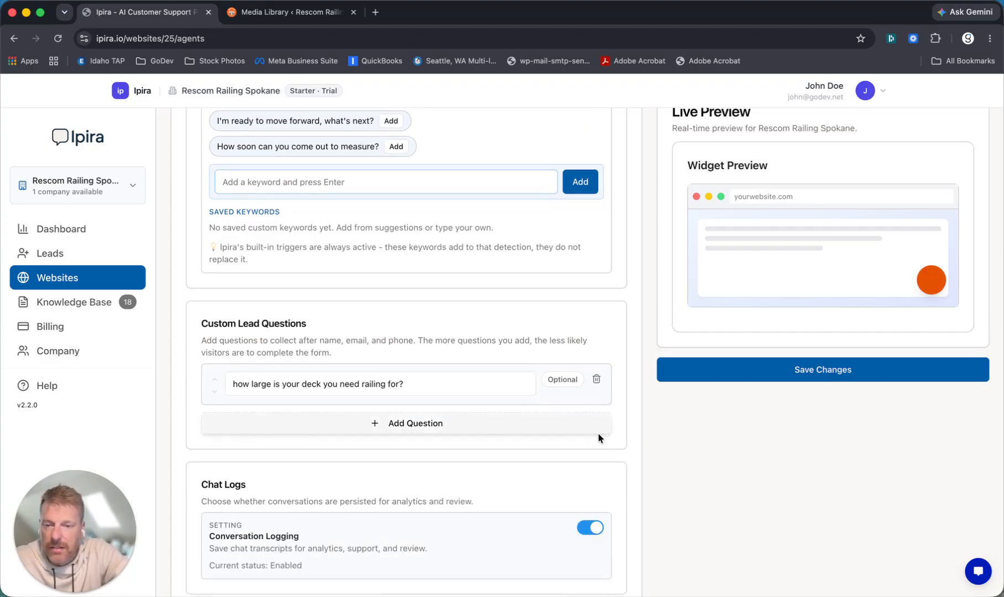
- Save the configuration and return to the Websites list
{"action": "scroll", "coordinate": [693, 469], "scroll_direction": "down", "scroll_amount": 2}
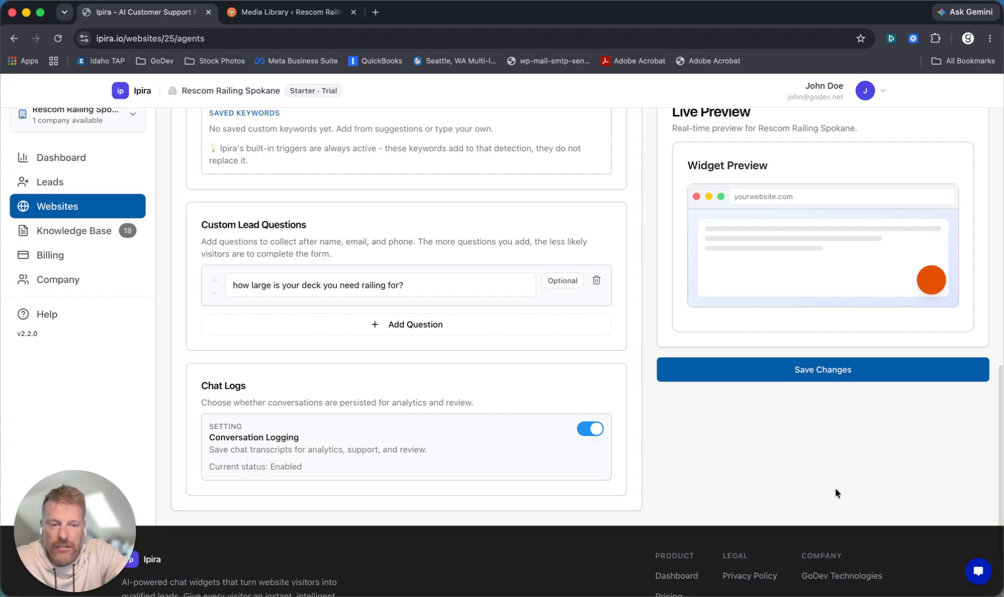
{"action": "left_click", "coordinate": [778, 380]}
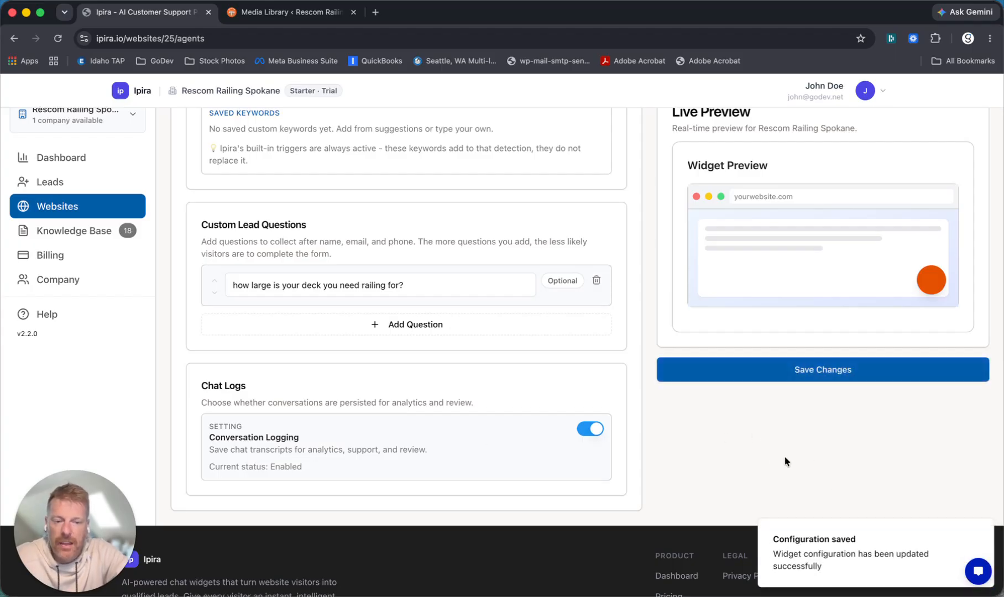
{"action": "scroll", "coordinate": [785, 462], "scroll_direction": "up", "scroll_amount": 2}
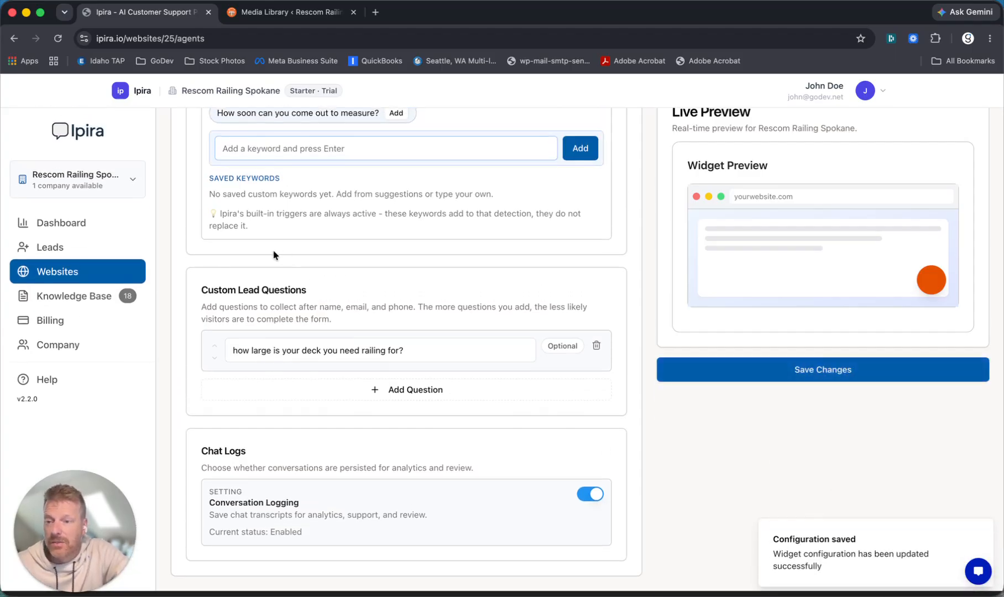
{"action": "left_click", "coordinate": [68, 276]}
- Look through the Knowledge Base and widget configuration pages, returning to the Websites list
{"action": "scroll", "coordinate": [304, 313], "scroll_direction": "up", "scroll_amount": 3}
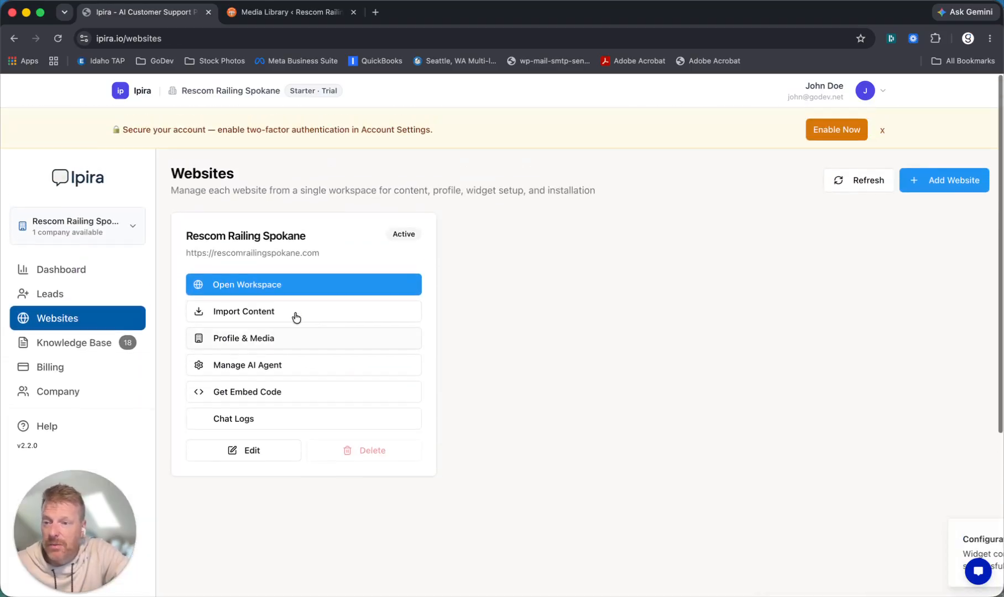
{"action": "left_click", "coordinate": [51, 339]}
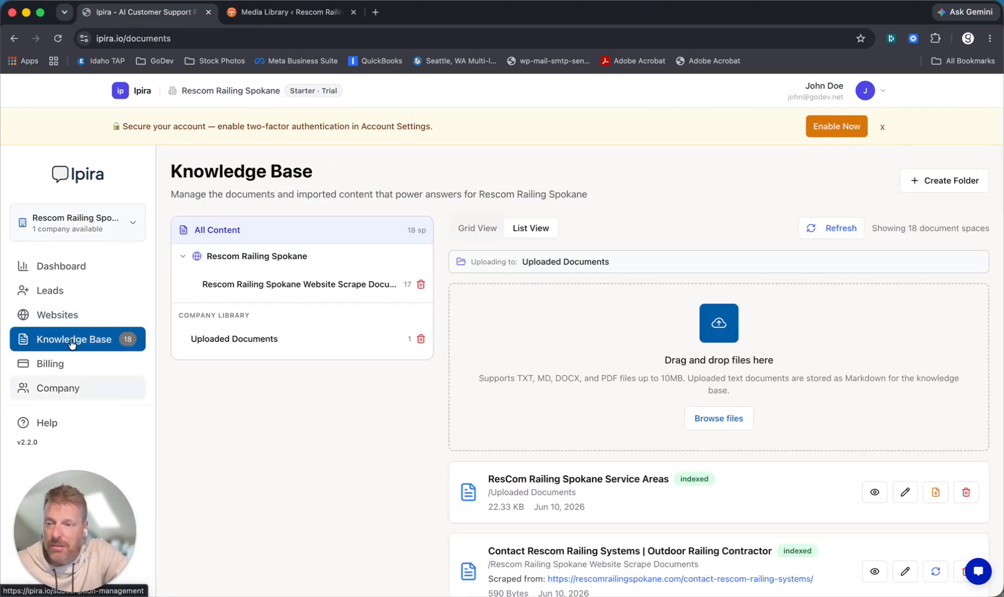
{"action": "left_click", "coordinate": [65, 313]}
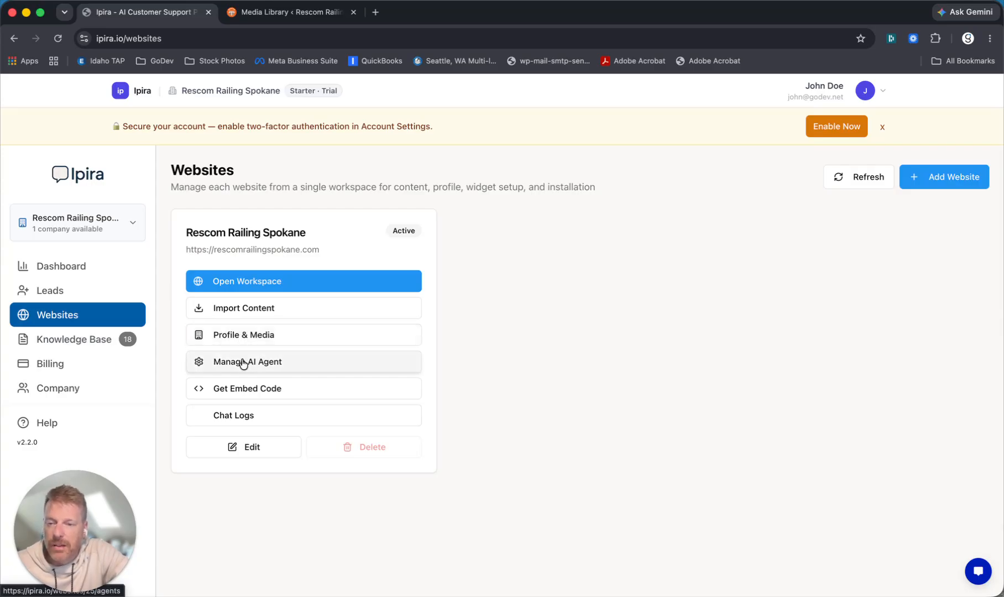
{"action": "left_click", "coordinate": [244, 362]}
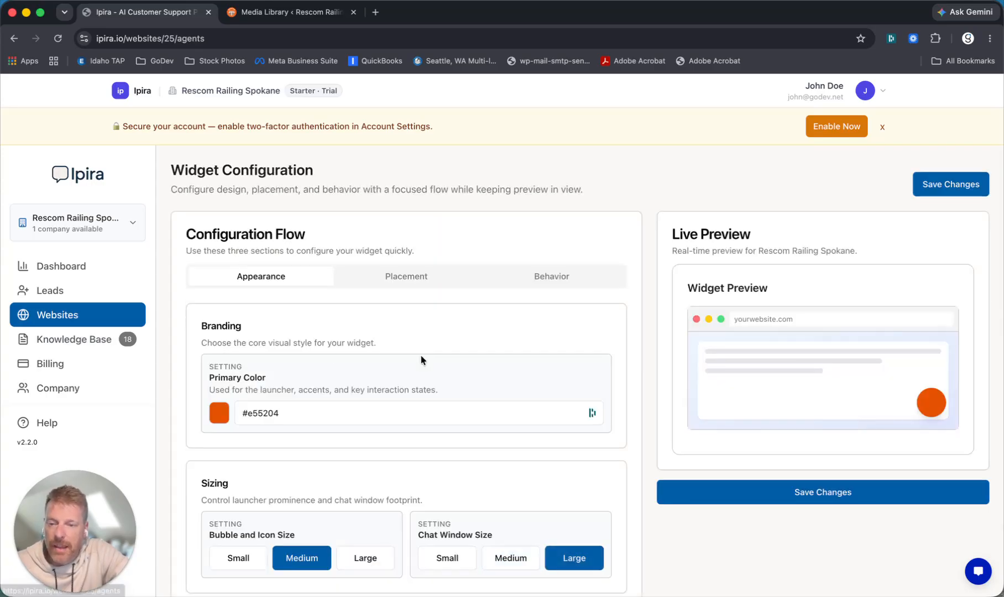
{"action": "left_click", "coordinate": [67, 317]}
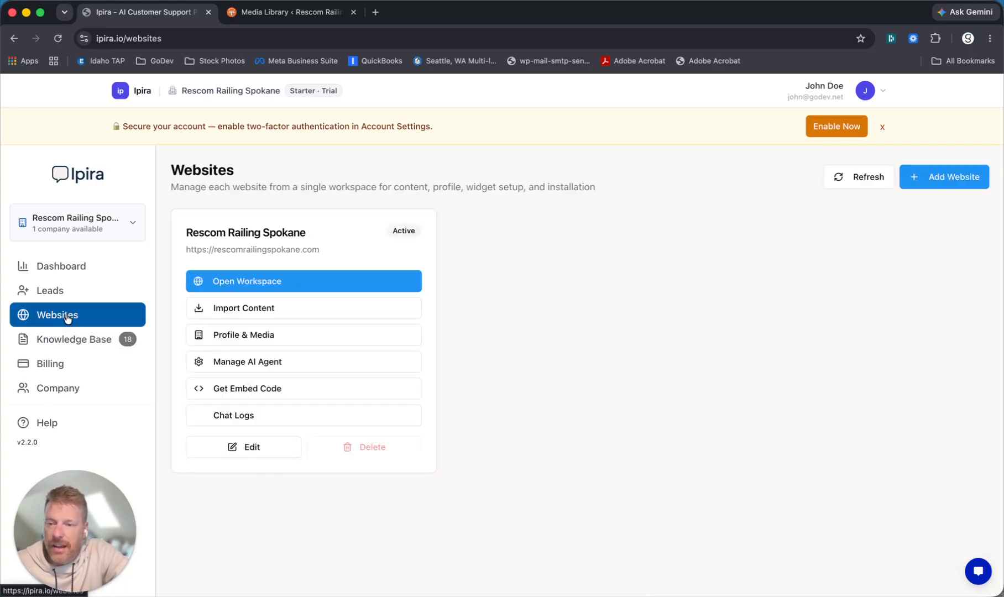
- Copy the Rescom Railing Spokane widget key from its Embed Code page and switch to WordPress
{"action": "left_click", "coordinate": [244, 393]}
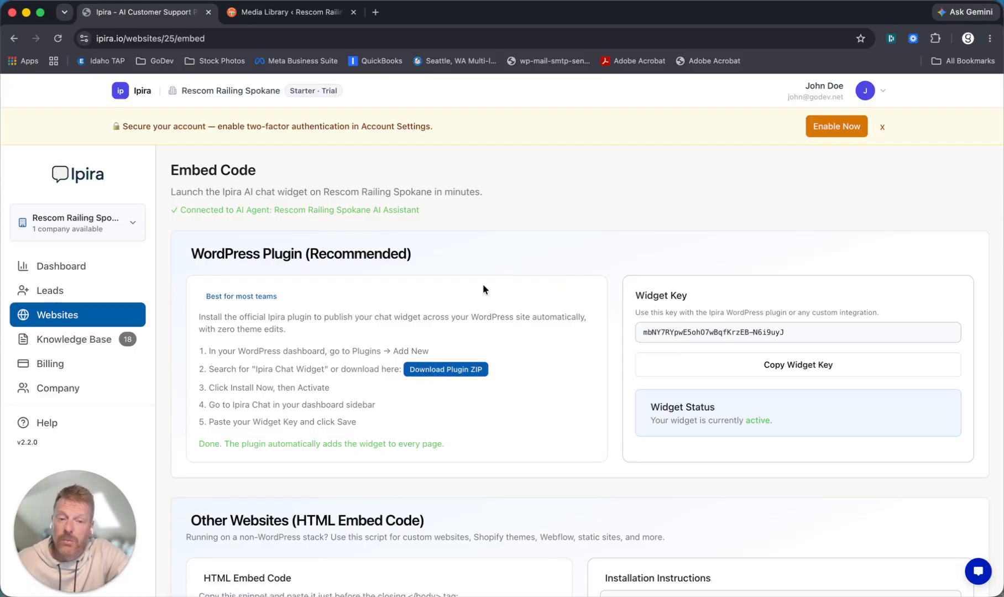
{"action": "scroll", "coordinate": [482, 290], "scroll_direction": "down", "scroll_amount": 1}
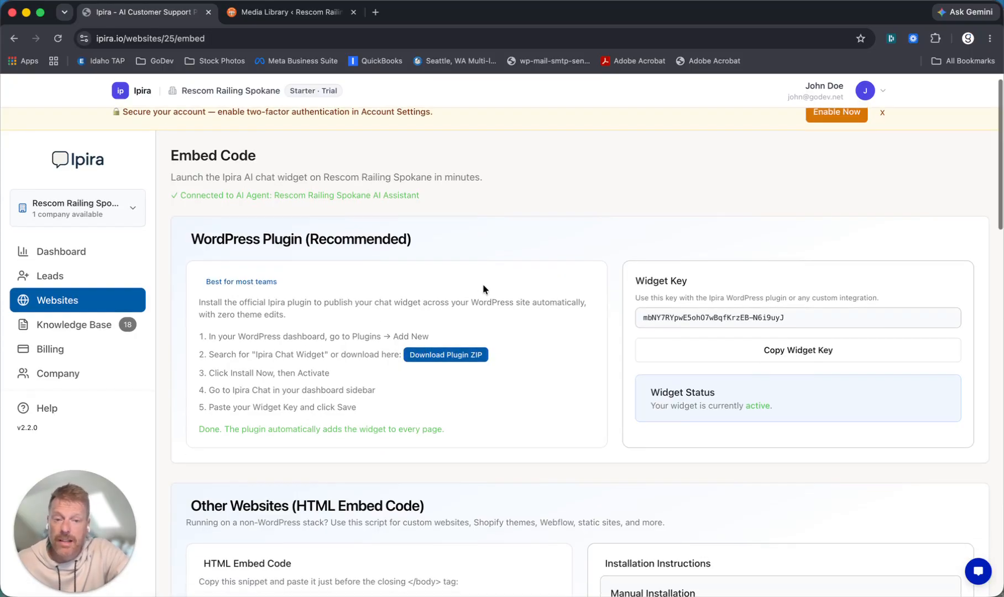
{"action": "left_click", "coordinate": [784, 358]}
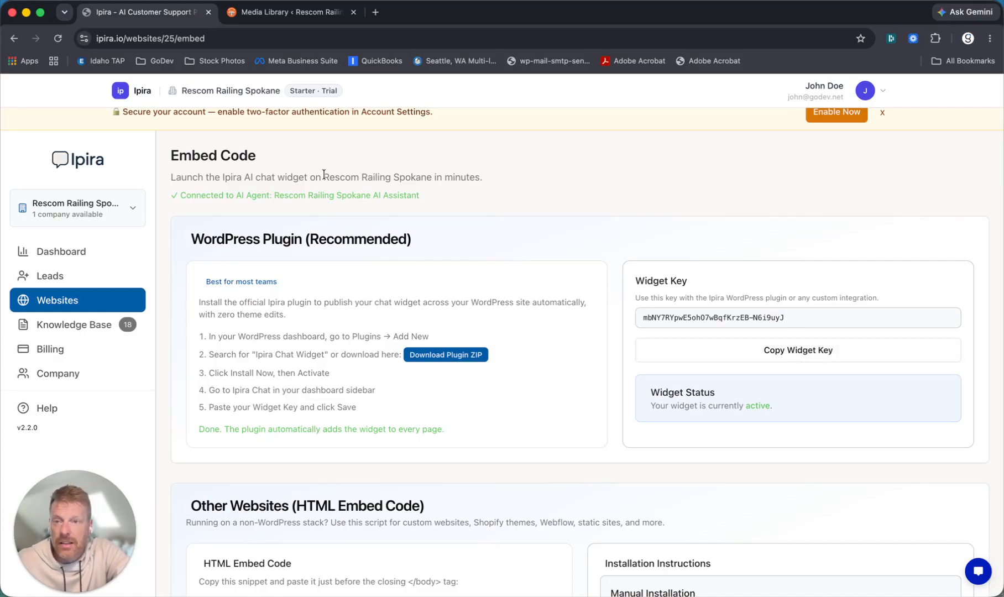
{"action": "left_click", "coordinate": [259, 11]}
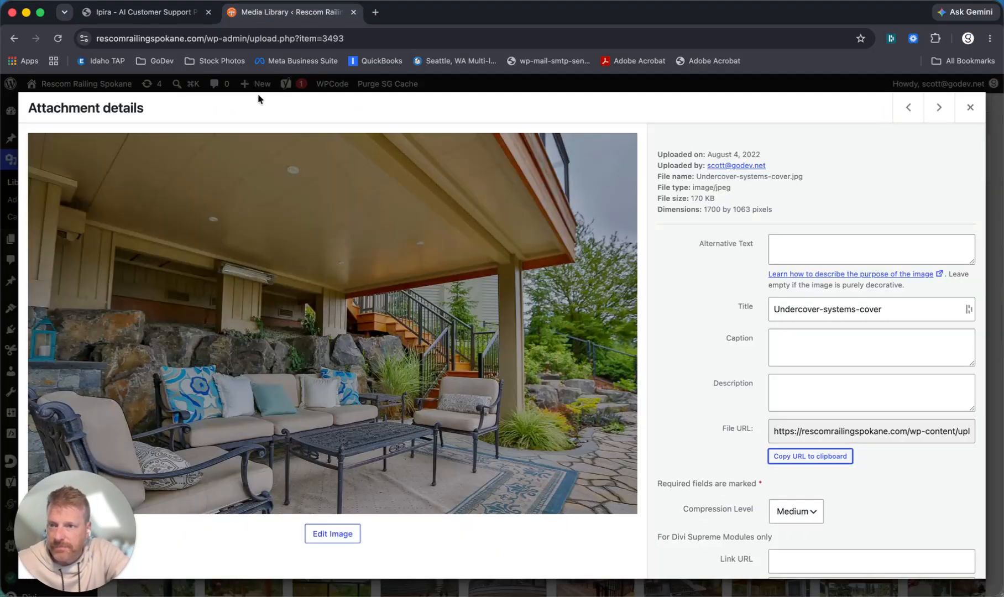
- Search the plugin directory for 'ipira', then install and activate the Ipira AI Chat Widget plugin
{"action": "left_click", "coordinate": [970, 106]}
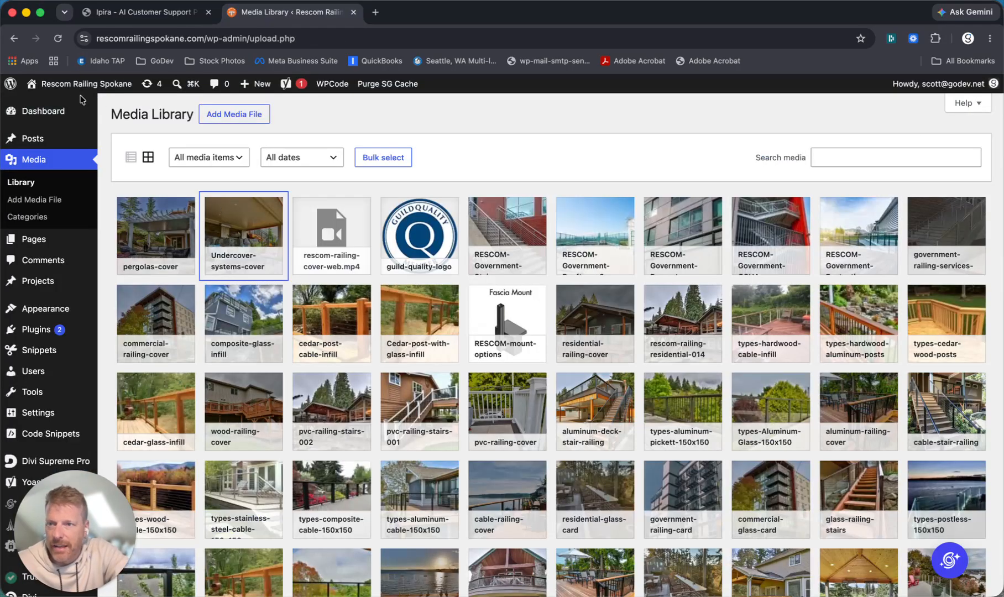
{"action": "left_click", "coordinate": [58, 330]}
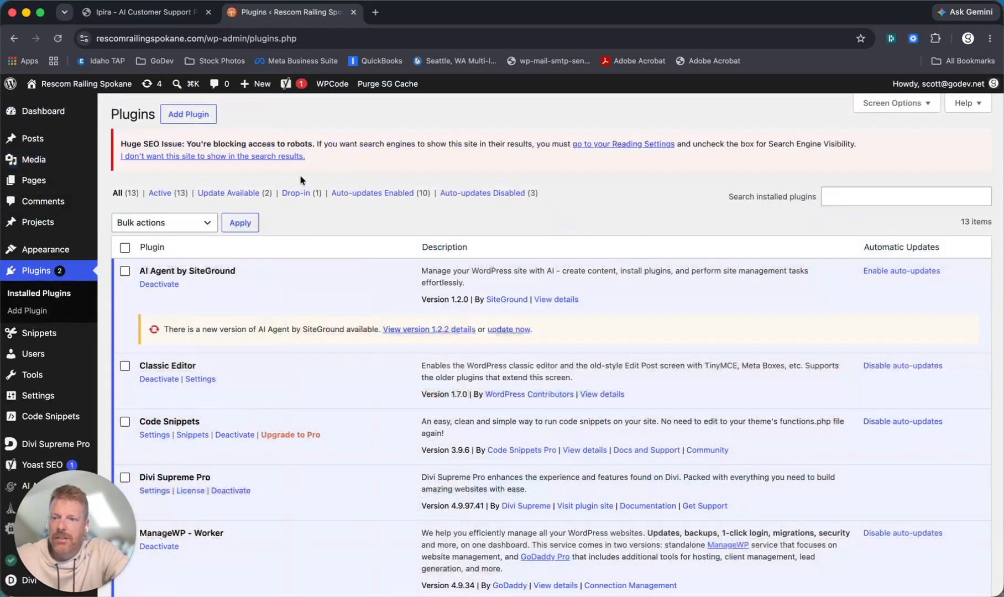
{"action": "left_click", "coordinate": [187, 116]}
{"action": "left_click", "coordinate": [815, 175]}
{"action": "type", "text": "ipira"}
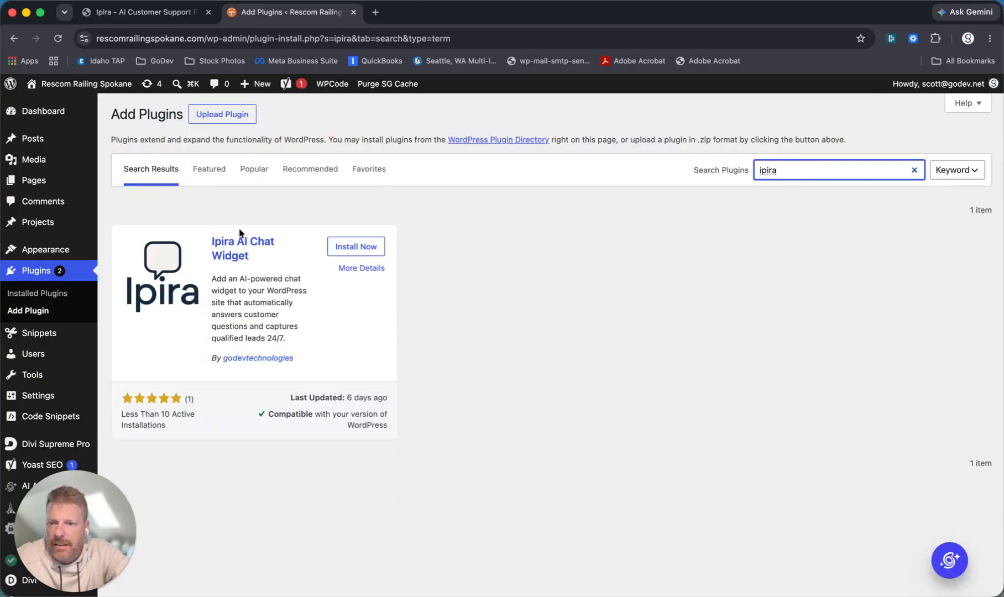
{"action": "left_click", "coordinate": [353, 246]}
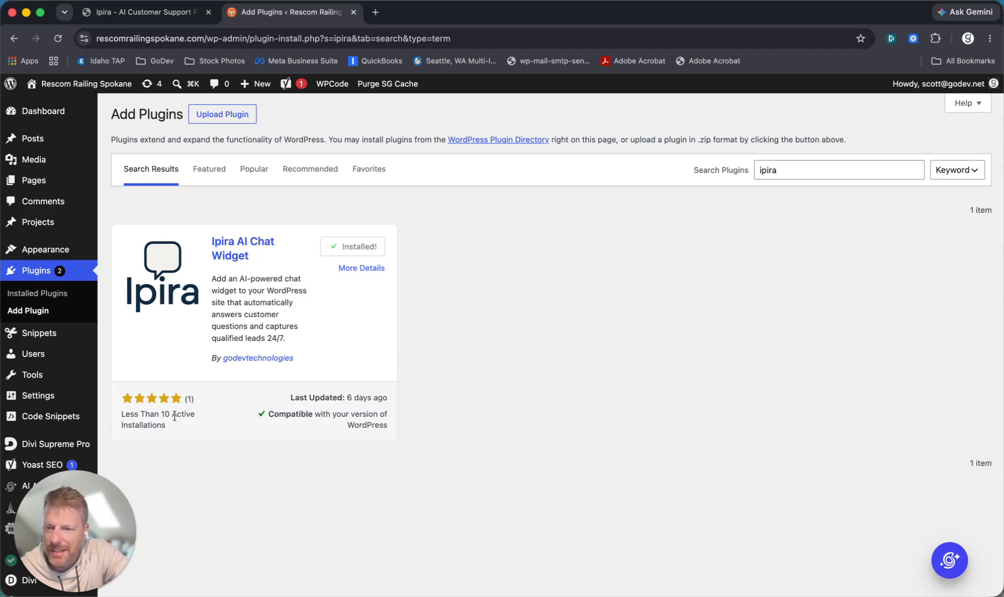
{"action": "left_click", "coordinate": [361, 246]}
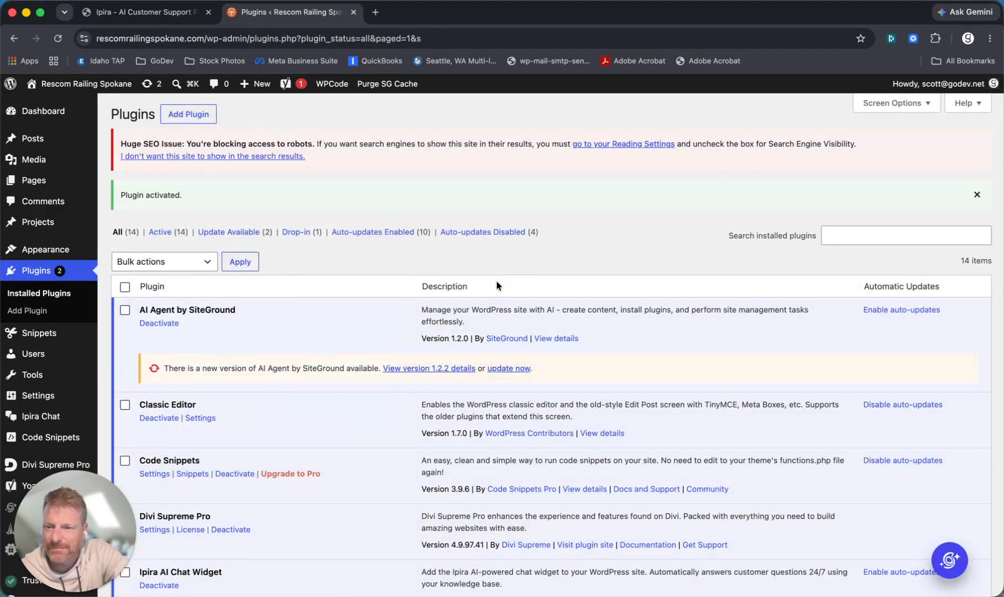
{"action": "scroll", "coordinate": [395, 268], "scroll_direction": "down", "scroll_amount": 3}
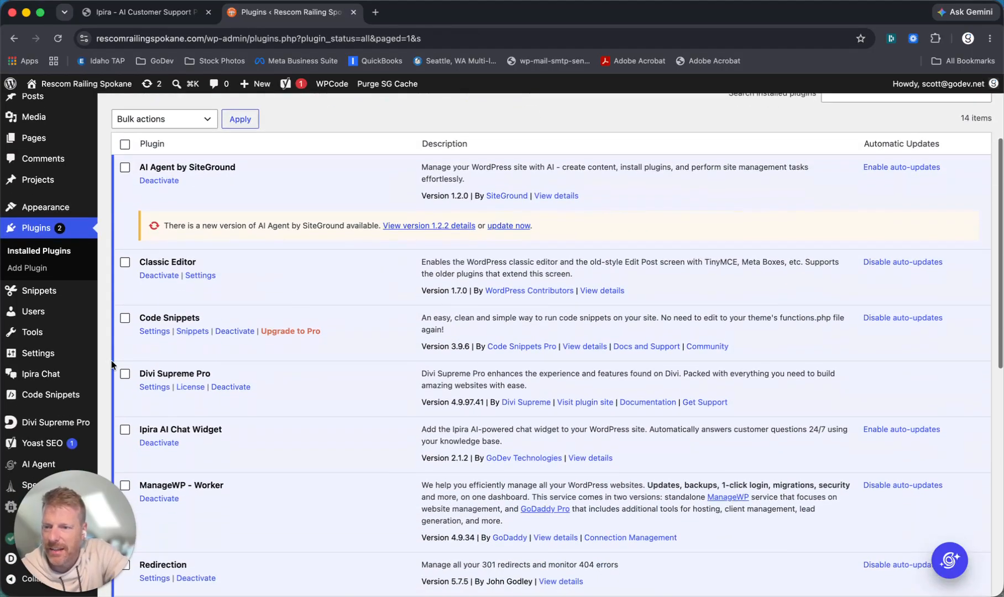
- Open the Ipira Chat plugin settings and re-copy the widget key from Ipira's Embed Code page
{"action": "left_click", "coordinate": [37, 377]}
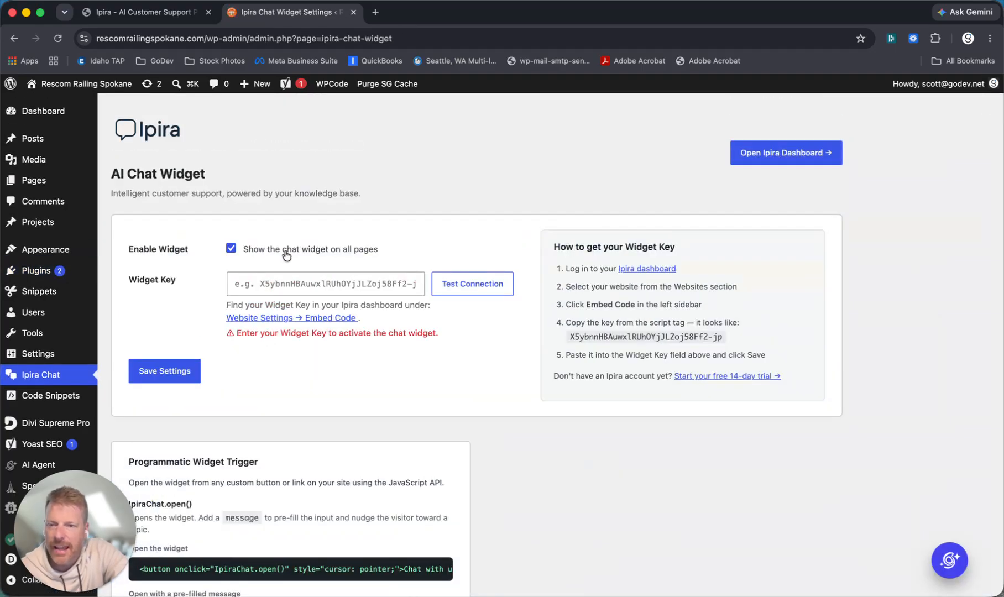
{"action": "left_click", "coordinate": [159, 13]}
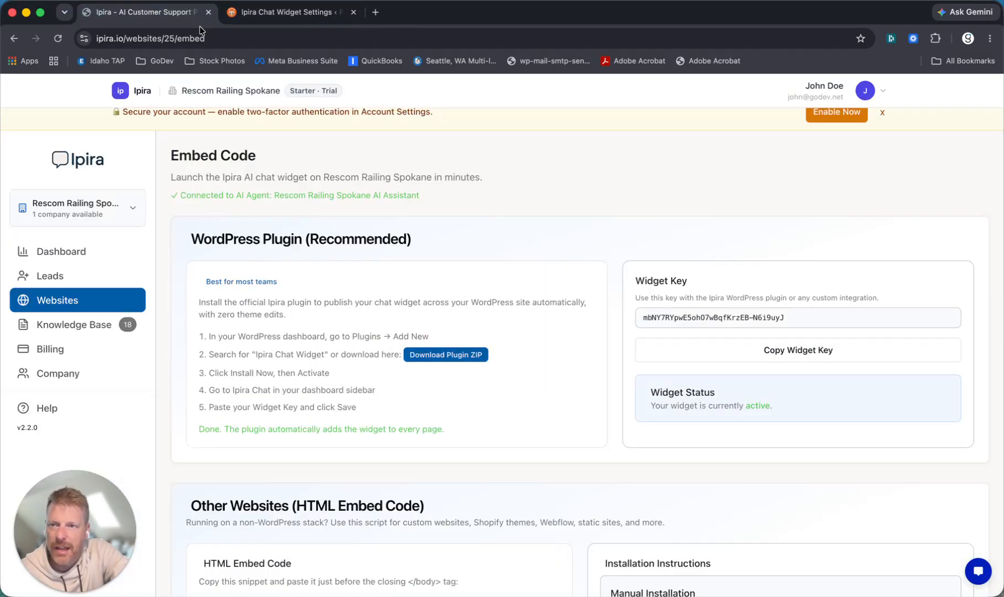
{"action": "left_click", "coordinate": [768, 348]}
{"action": "left_click", "coordinate": [276, 12]}
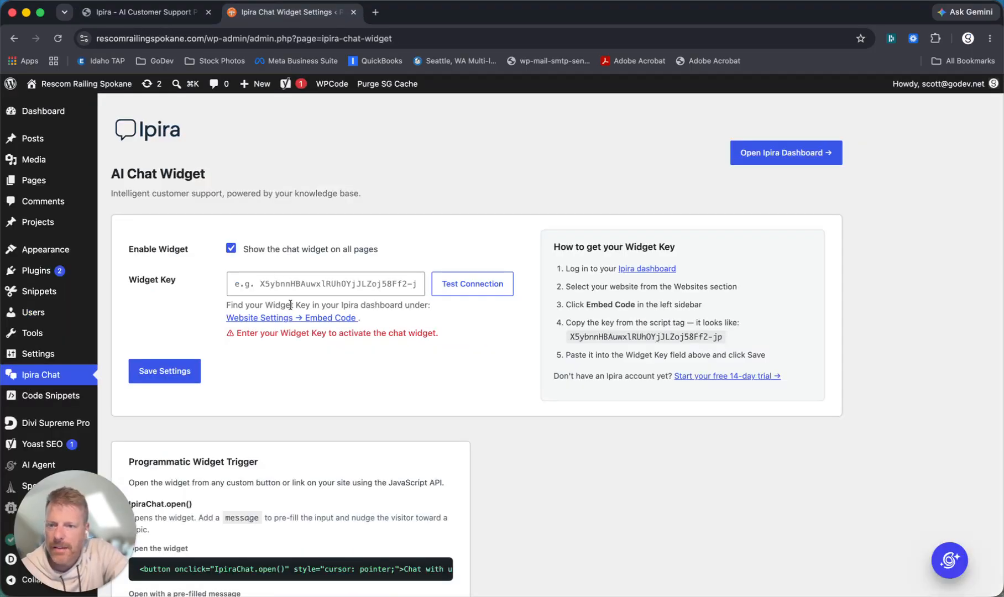
- Paste the widget key, test the connection, and save the Ipira Chat settings
{"action": "left_click", "coordinate": [277, 279]}
{"action": "key", "text": "super+v"}
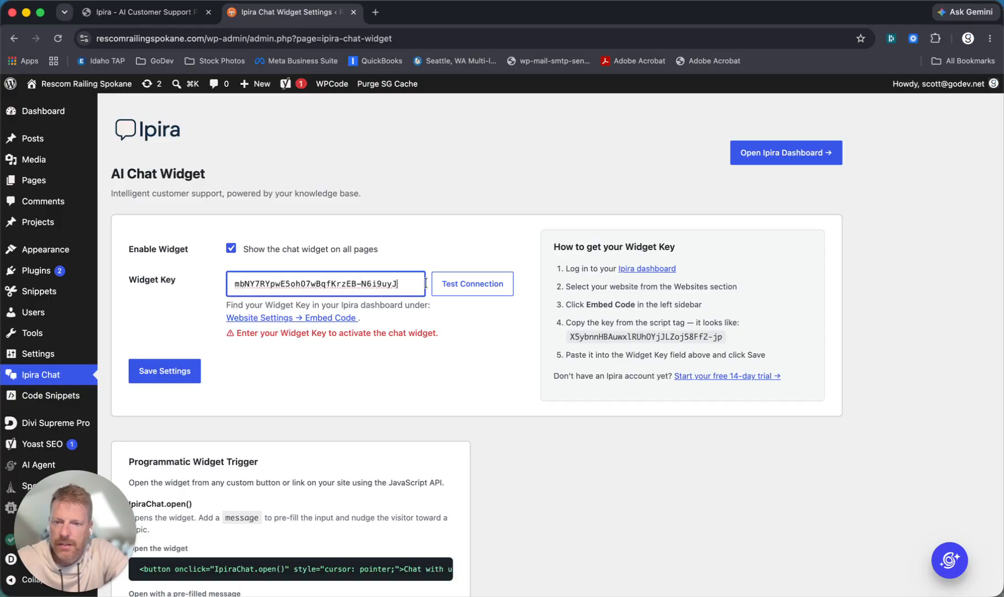
{"action": "left_click", "coordinate": [481, 286]}
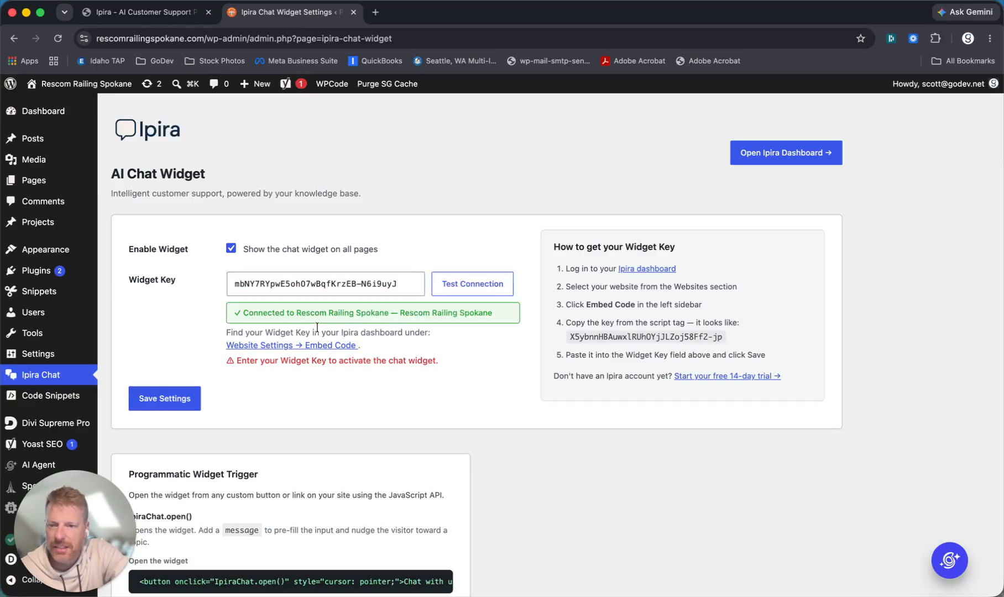
{"action": "left_click", "coordinate": [149, 398]}
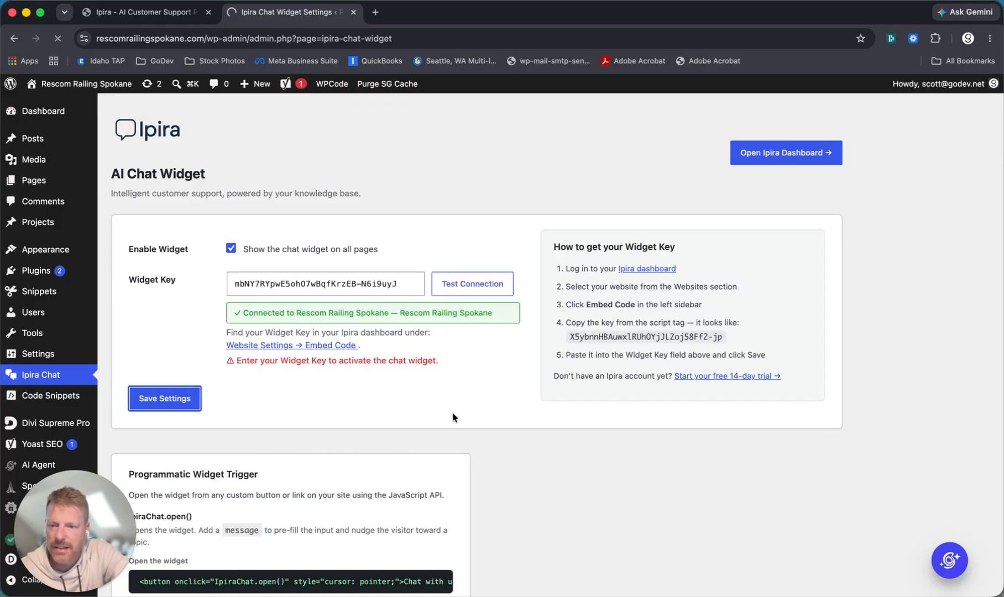
{"action": "scroll", "coordinate": [452, 418], "scroll_direction": "down", "scroll_amount": 6}
{"action": "scroll", "coordinate": [452, 417], "scroll_direction": "up", "scroll_amount": 6}
- Select the 'Open with a pre-filled message' free-estimate snippet under Programmatic Widget Trigger
{"action": "scroll", "coordinate": [452, 417], "scroll_direction": "down", "scroll_amount": 4}
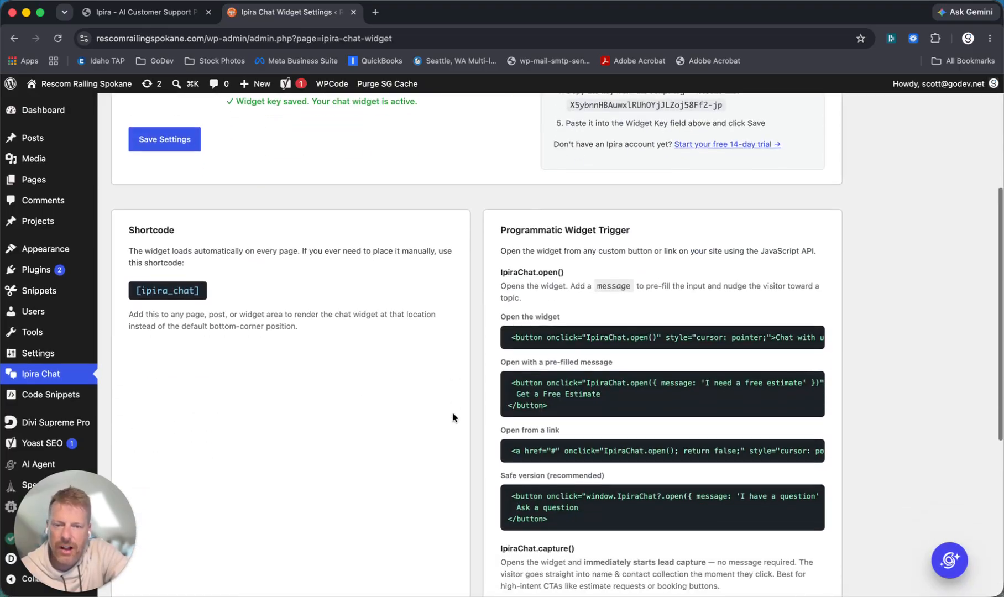
{"action": "scroll", "coordinate": [447, 415], "scroll_direction": "down", "scroll_amount": 1}
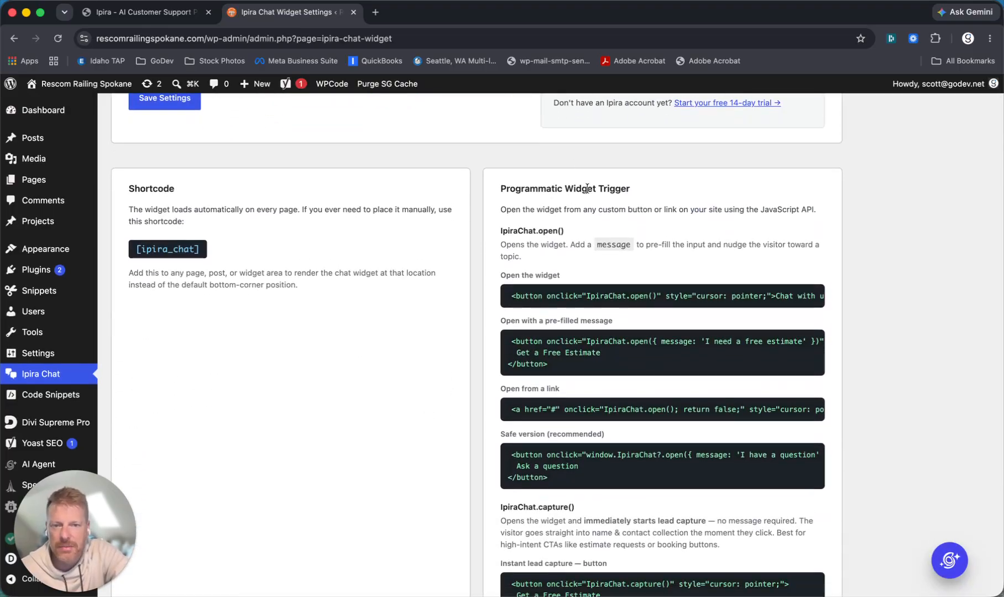
{"action": "scroll", "coordinate": [697, 243], "scroll_direction": "down", "scroll_amount": 1}
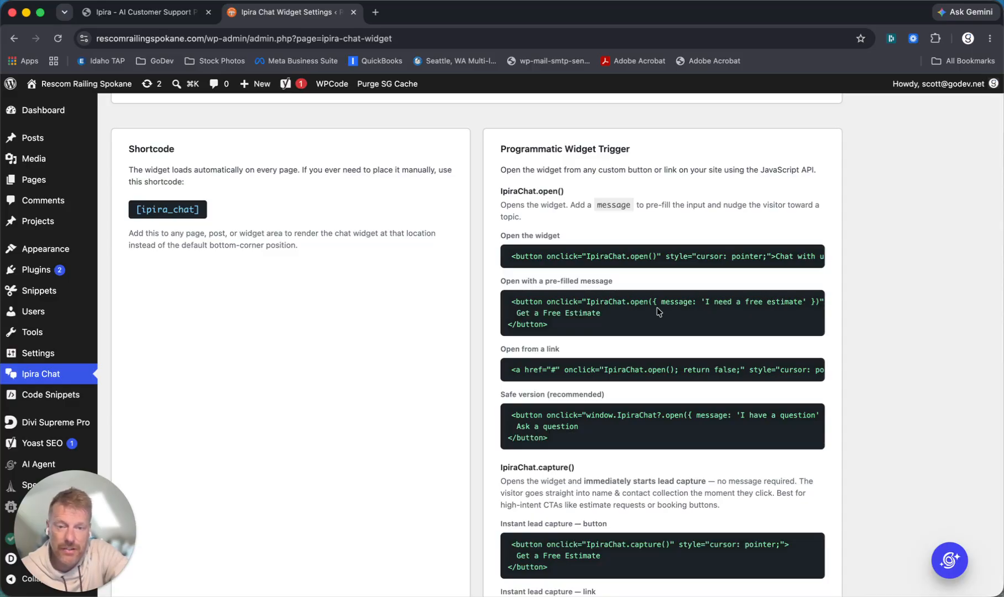
{"action": "left_click_drag", "start_coordinate": [555, 327], "coordinate": [504, 301]}
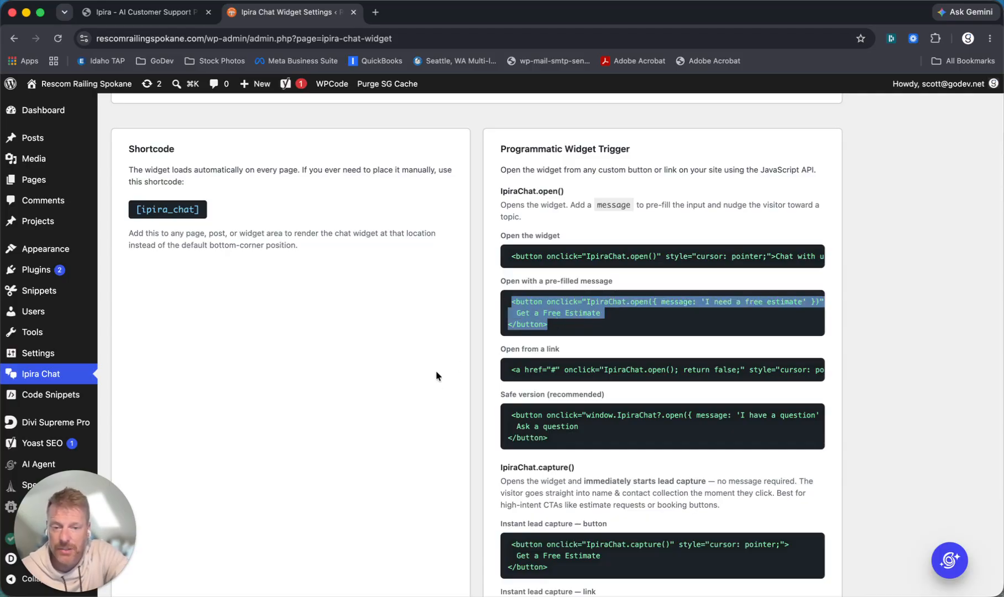
{"action": "scroll", "coordinate": [435, 370], "scroll_direction": "down", "scroll_amount": 5}
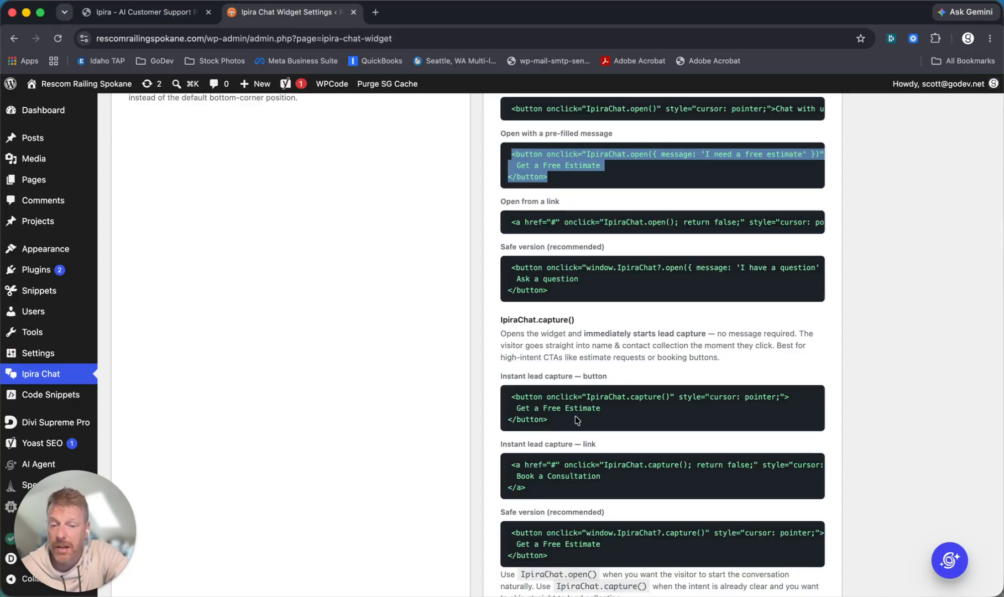
{"action": "scroll", "coordinate": [544, 426], "scroll_direction": "down", "scroll_amount": 3}
{"action": "scroll", "coordinate": [557, 389], "scroll_direction": "up", "scroll_amount": 20}
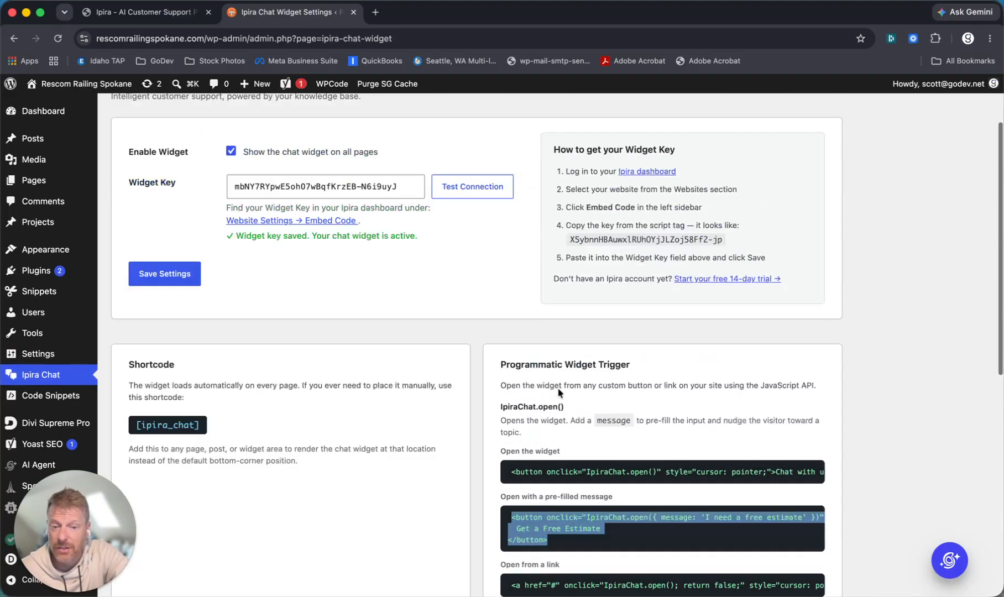
{"action": "scroll", "coordinate": [557, 388], "scroll_direction": "down", "scroll_amount": 10}
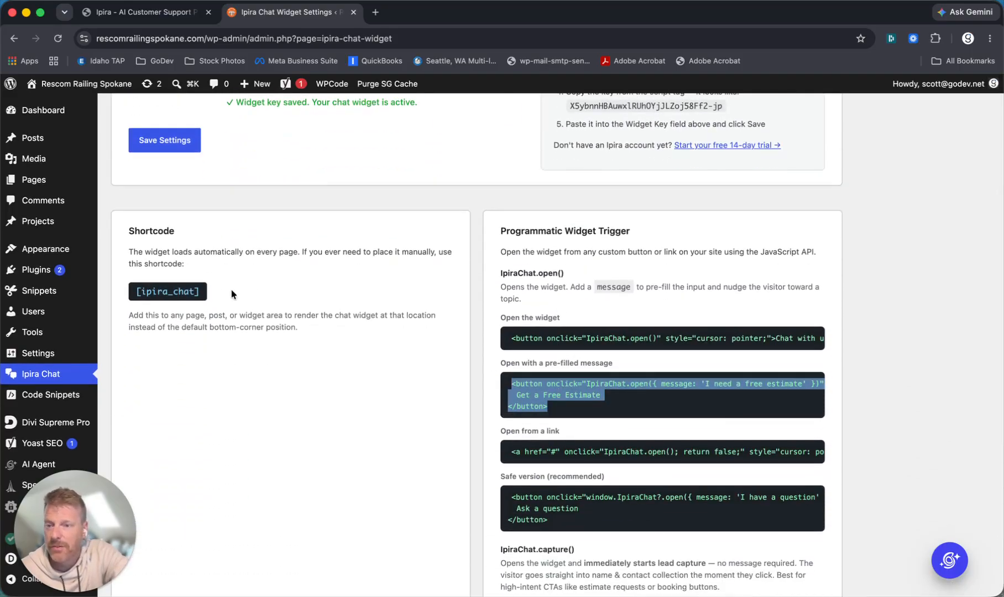
{"action": "scroll", "coordinate": [231, 293], "scroll_direction": "up", "scroll_amount": 8}
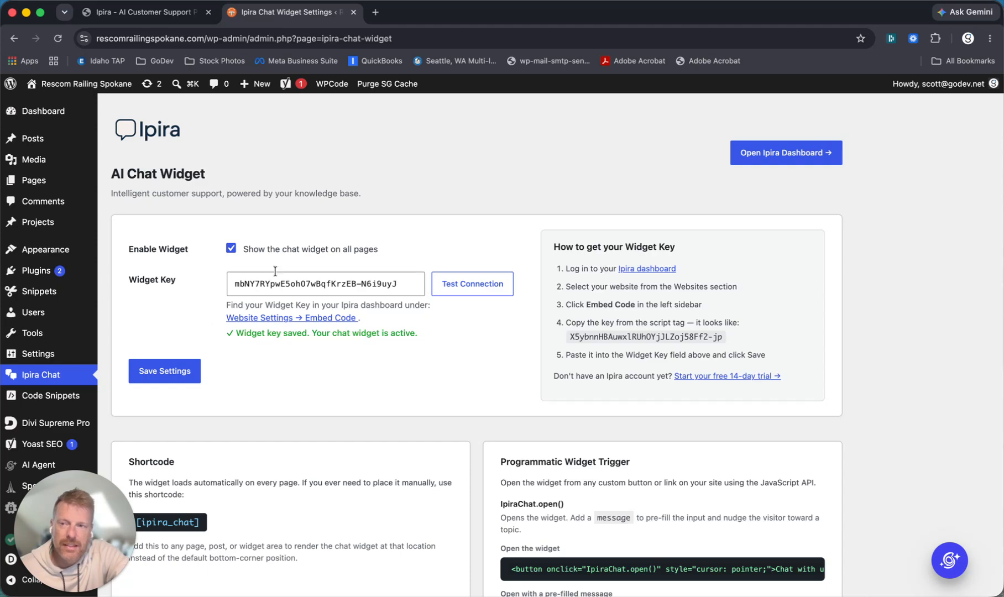
- Open the Rescom Railing Spokane public homepage from the admin bar and scroll through it
{"action": "left_click", "coordinate": [88, 84]}
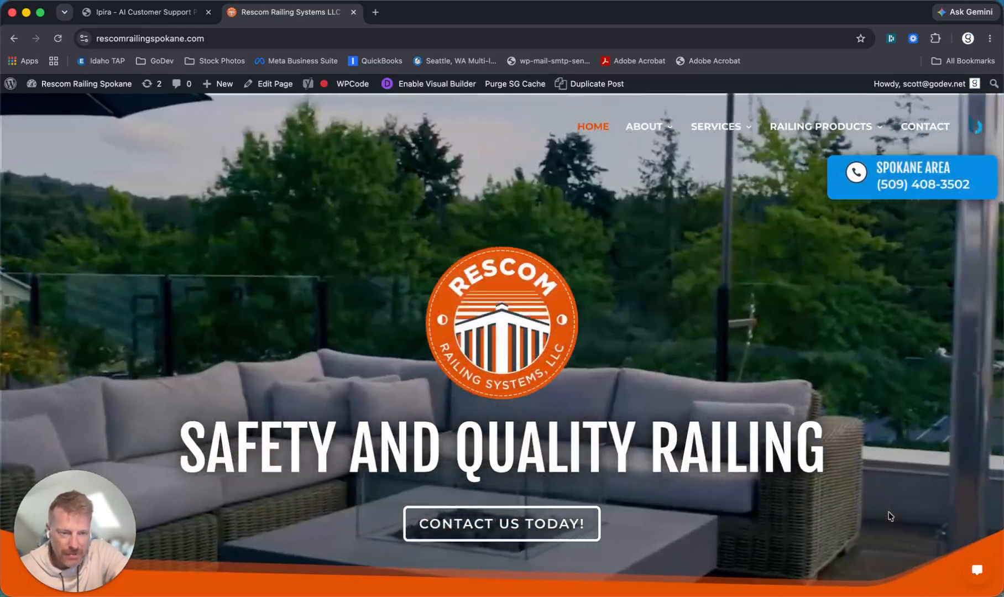
{"action": "scroll", "coordinate": [889, 515], "scroll_direction": "down", "scroll_amount": 3}
{"action": "scroll", "coordinate": [889, 516], "scroll_direction": "up", "scroll_amount": 3}
{"action": "scroll", "coordinate": [889, 515], "scroll_direction": "down", "scroll_amount": 5}
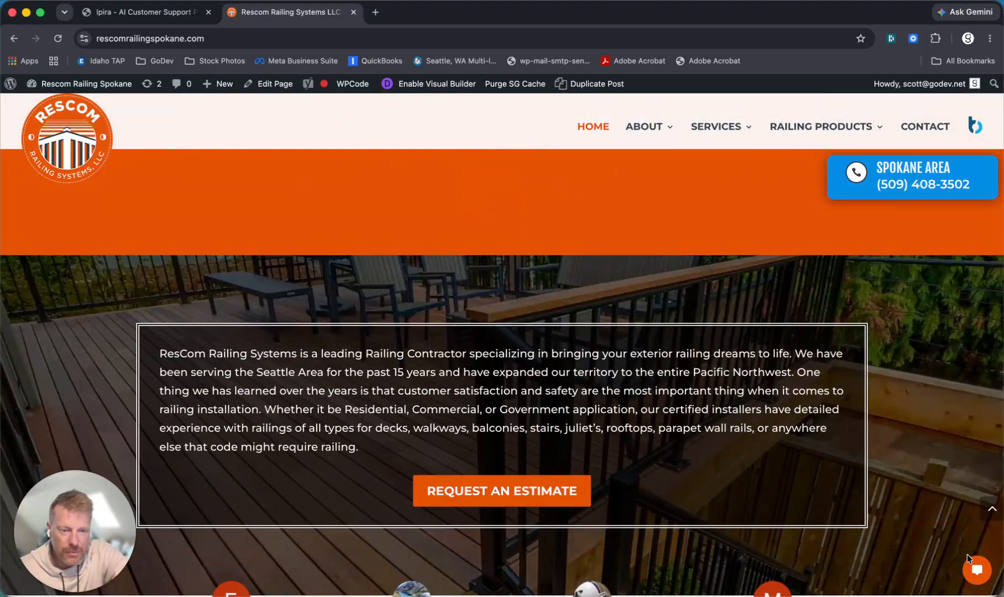
{"action": "scroll", "coordinate": [903, 484], "scroll_direction": "up", "scroll_amount": 5}
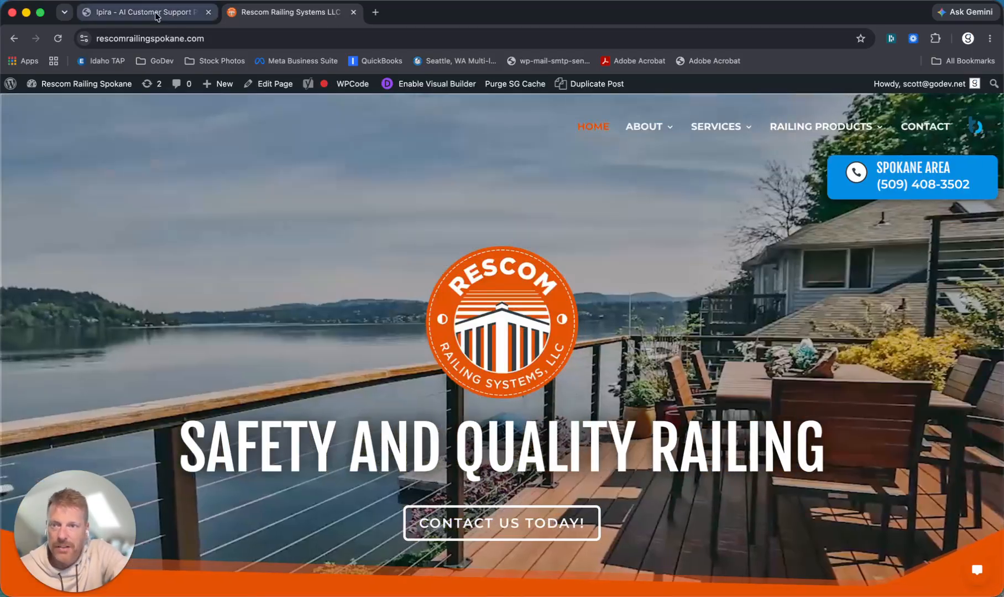
- Change the Rescom Railing Spokane widget's primary colour to black #000000 and save the configuration
{"action": "left_click", "coordinate": [145, 12]}
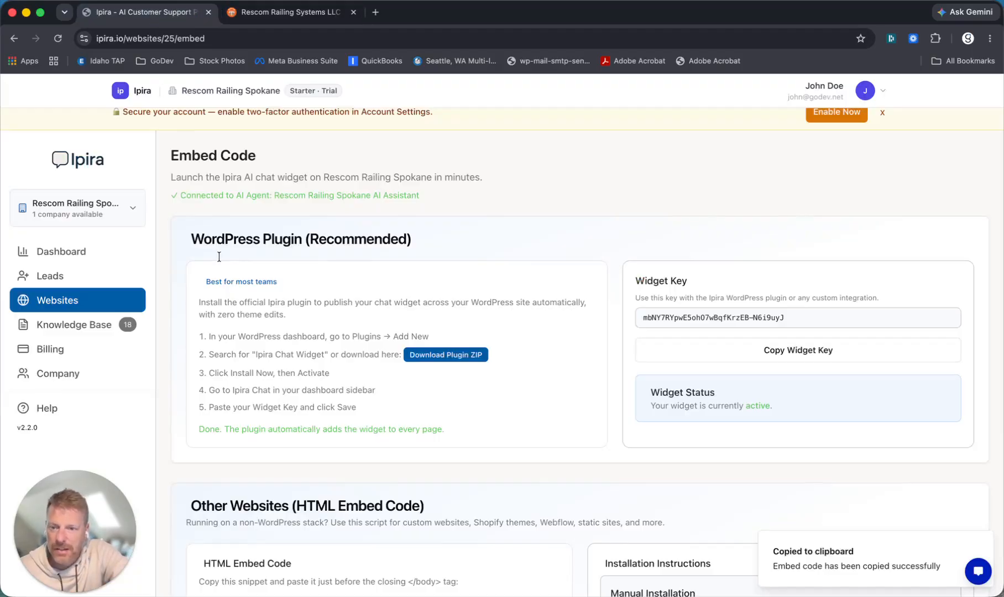
{"action": "left_click", "coordinate": [55, 300]}
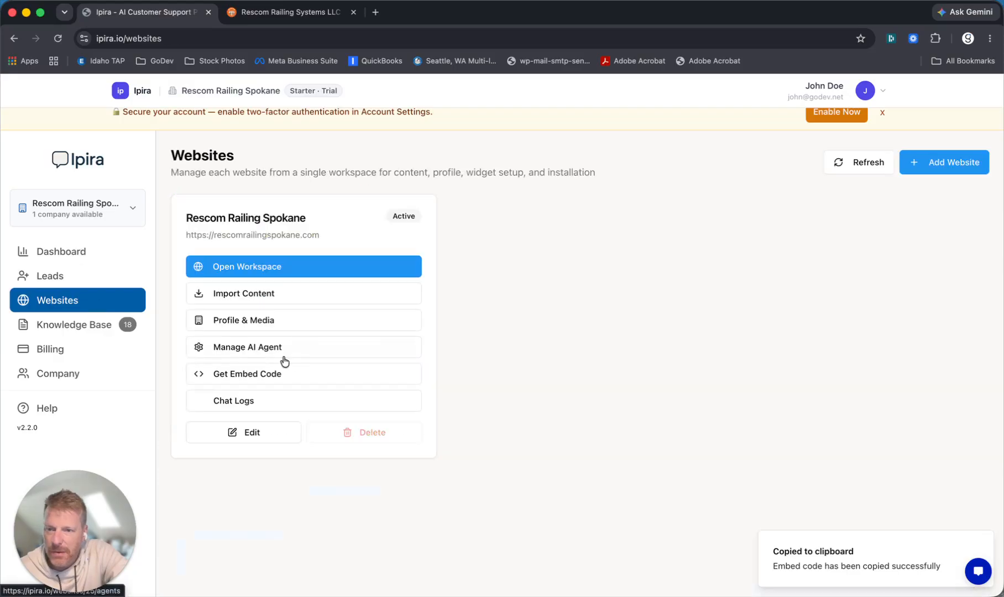
{"action": "left_click", "coordinate": [255, 349]}
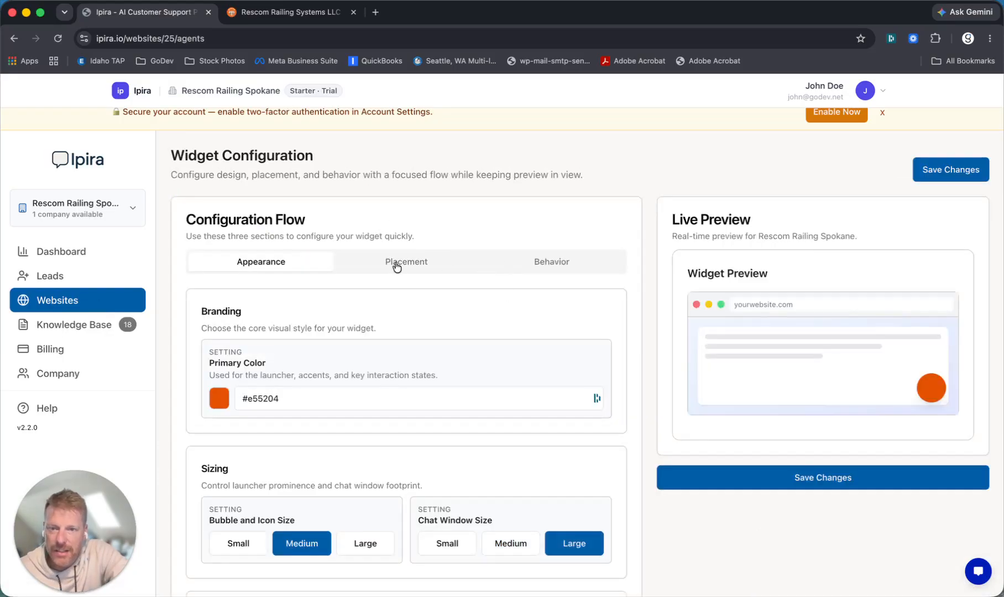
{"action": "left_click", "coordinate": [220, 396]}
{"action": "left_click_drag", "start_coordinate": [230, 475], "coordinate": [199, 496]}
{"action": "left_click", "coordinate": [402, 351]}
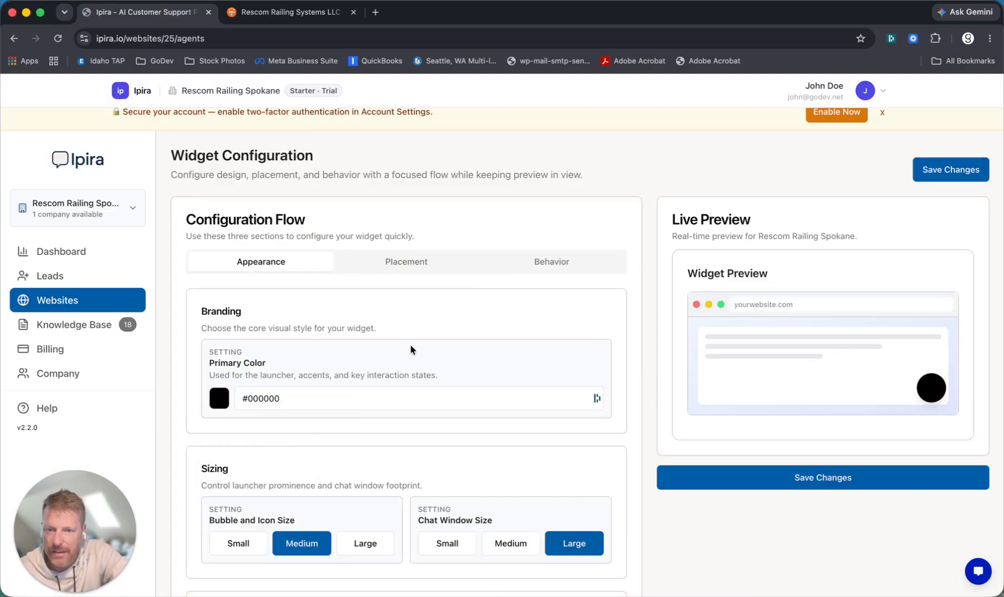
{"action": "left_click", "coordinate": [772, 489]}
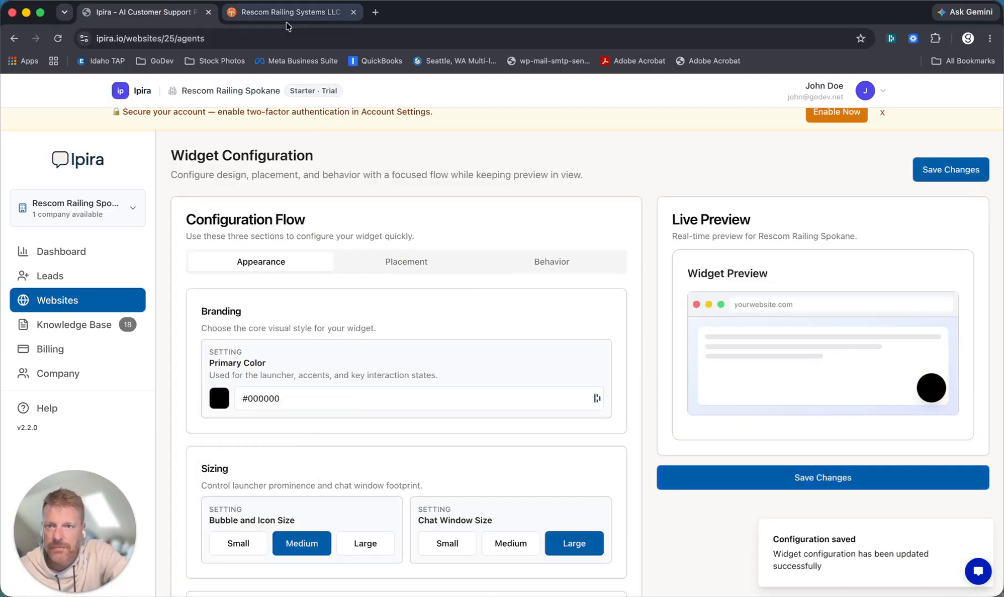
{"action": "left_click", "coordinate": [290, 12]}
- Reload the site, open the chat assistant and ask 'do you service in spokane valley?'
{"action": "left_click", "coordinate": [58, 39]}
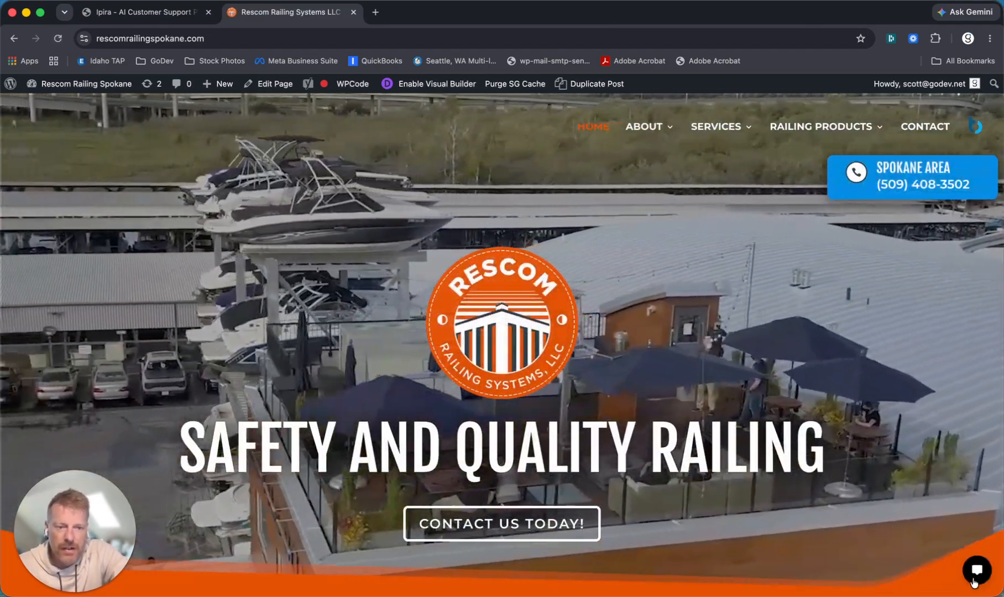
{"action": "left_click", "coordinate": [976, 570]}
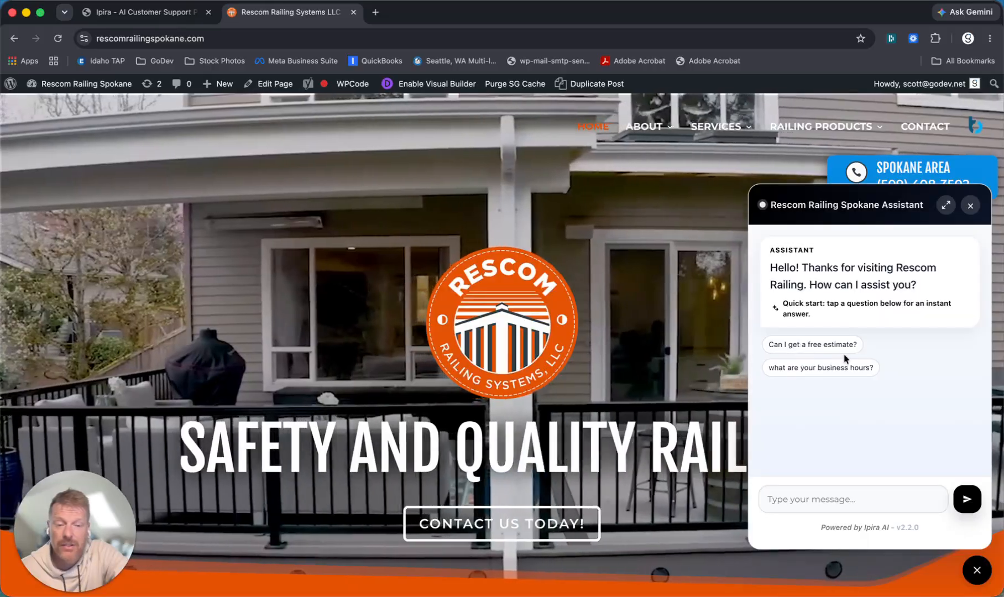
{"action": "left_click", "coordinate": [791, 498]}
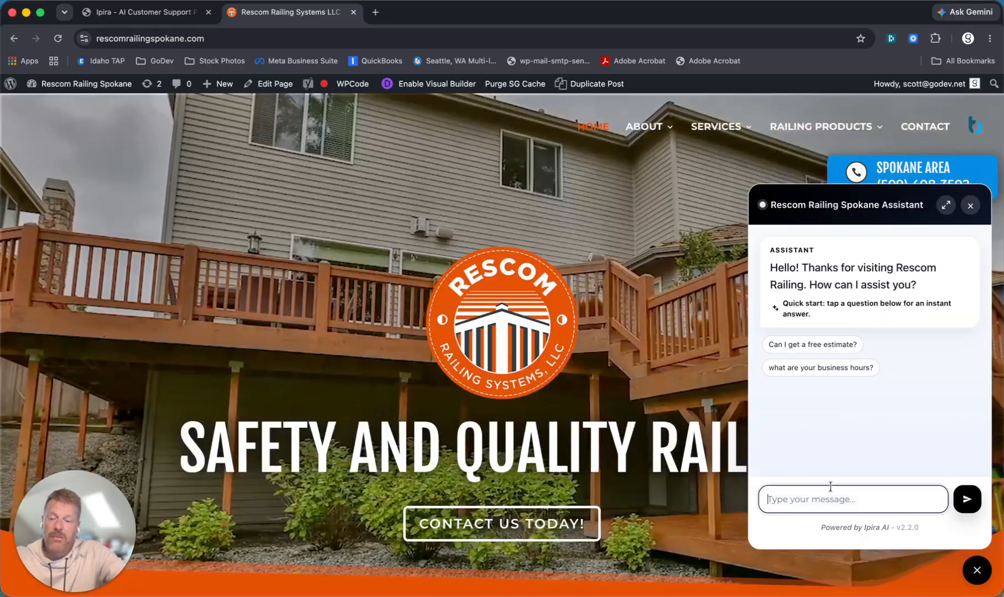
{"action": "type", "text": "do you se"}
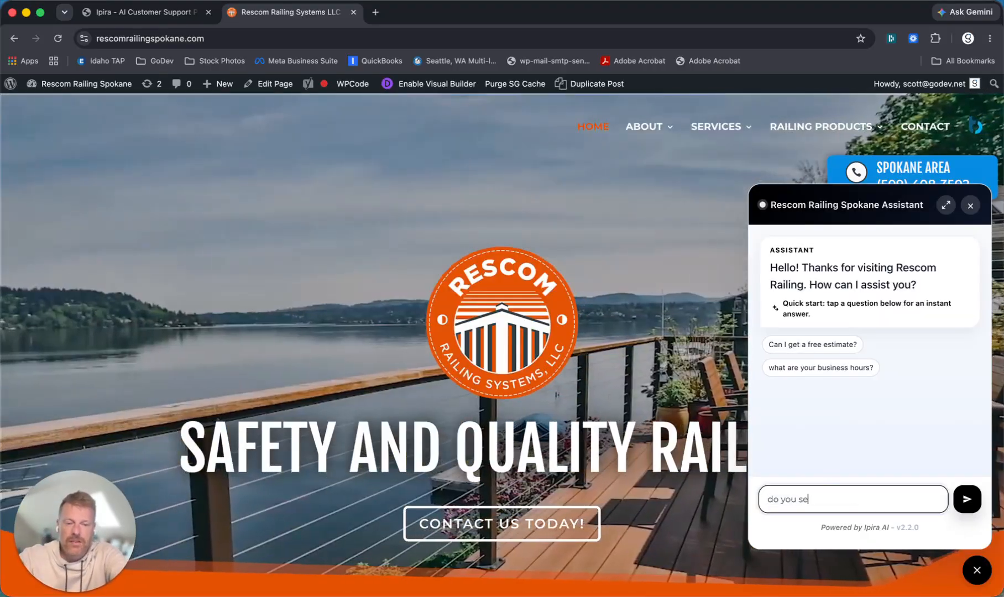
{"action": "type", "text": "rvice in s"}
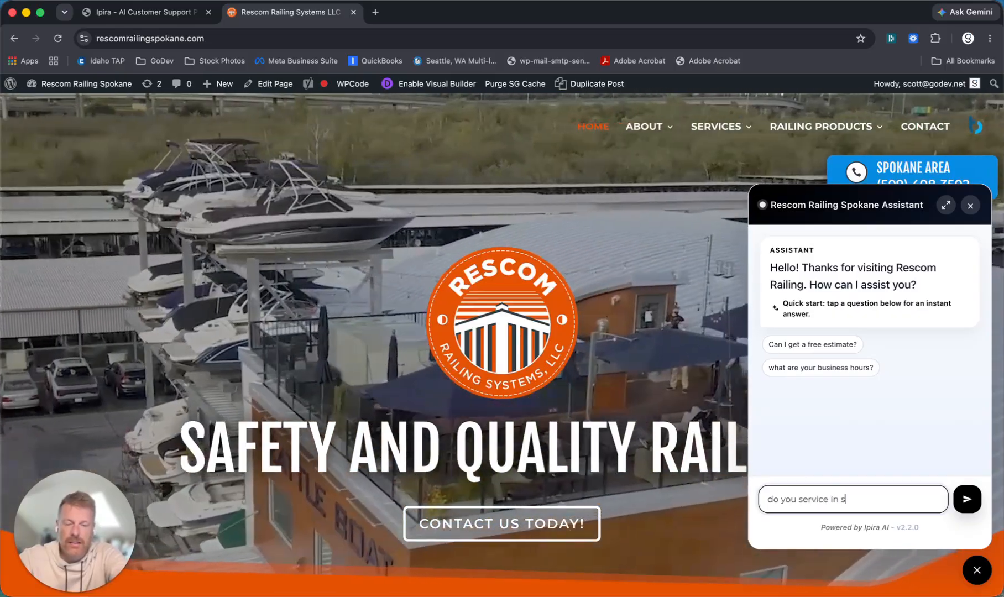
{"action": "type", "text": "pokane valle"}
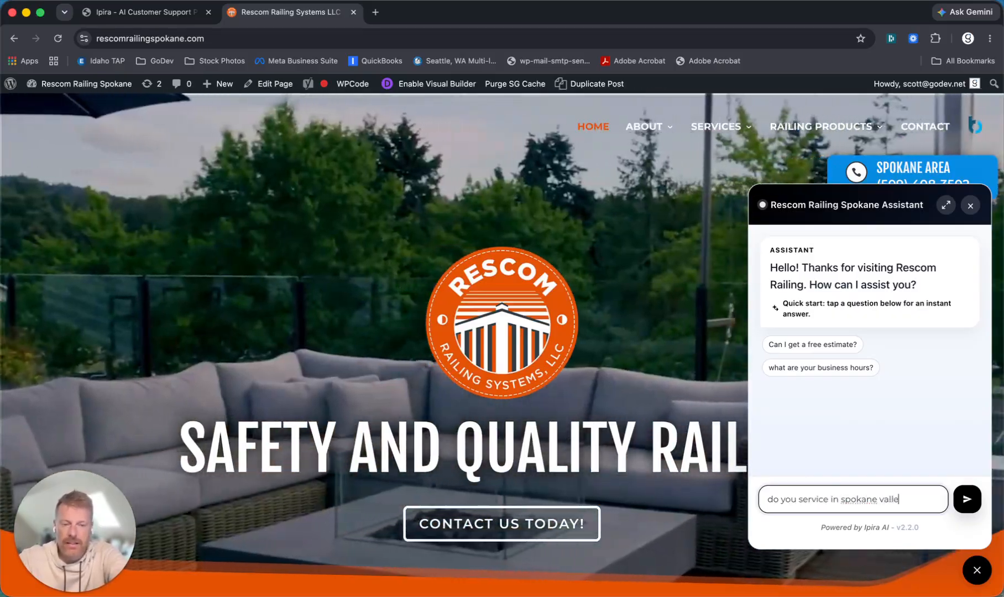
{"action": "type", "text": "y?"}
{"action": "key", "text": "Return"}
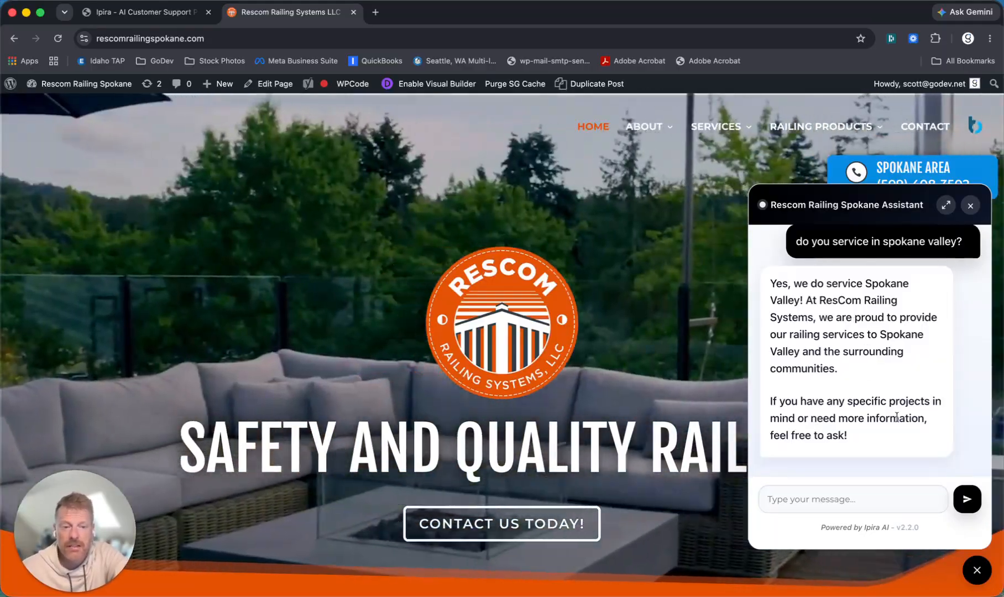
{"action": "scroll", "coordinate": [840, 395], "scroll_direction": "up", "scroll_amount": 3}
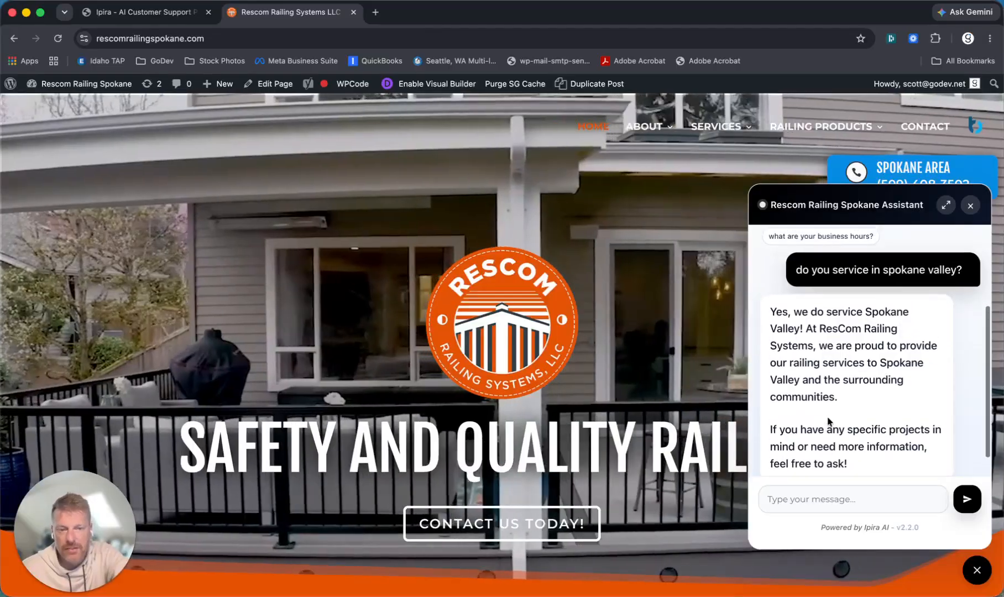
{"action": "scroll", "coordinate": [827, 417], "scroll_direction": "up", "scroll_amount": 1}
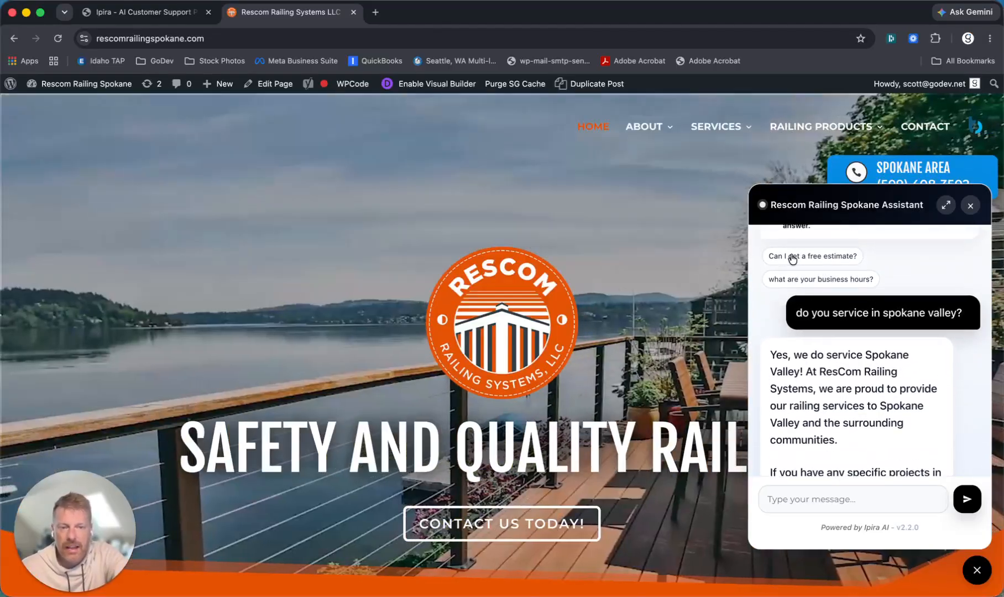
- Request a free estimate and give the assistant the visitor's name, e-mail address and phone number
{"action": "left_click", "coordinate": [792, 257]}
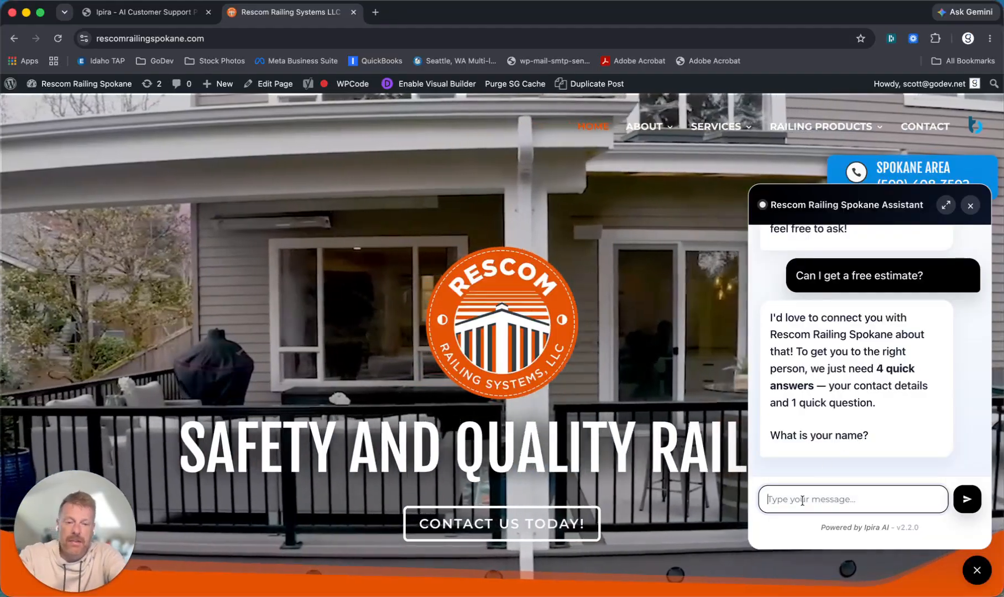
{"action": "type", "text": "John"}
{"action": "key", "text": "Return"}
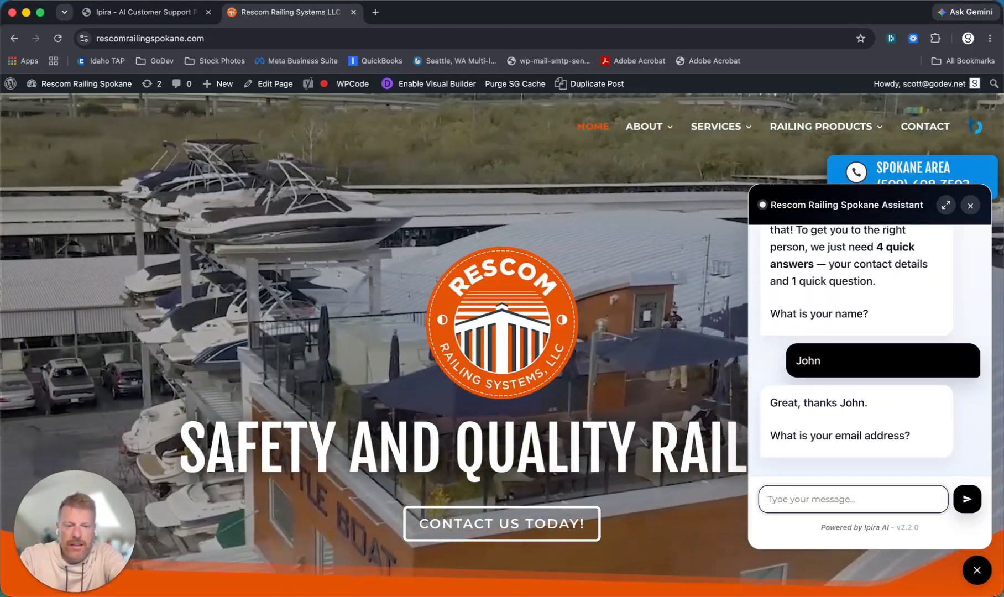
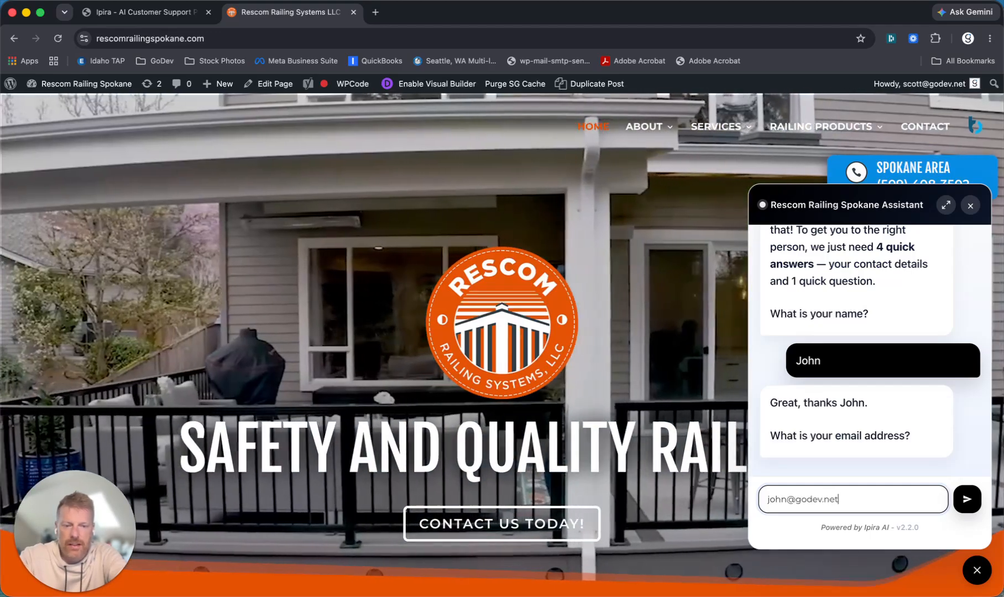
{"action": "key", "text": "Return"}
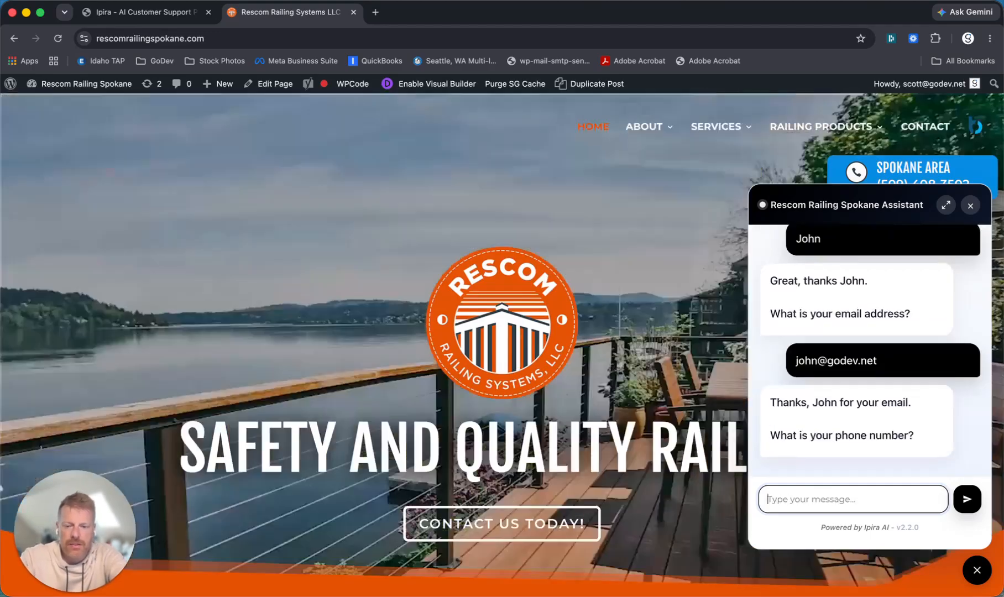
{"action": "type", "text": "208"}
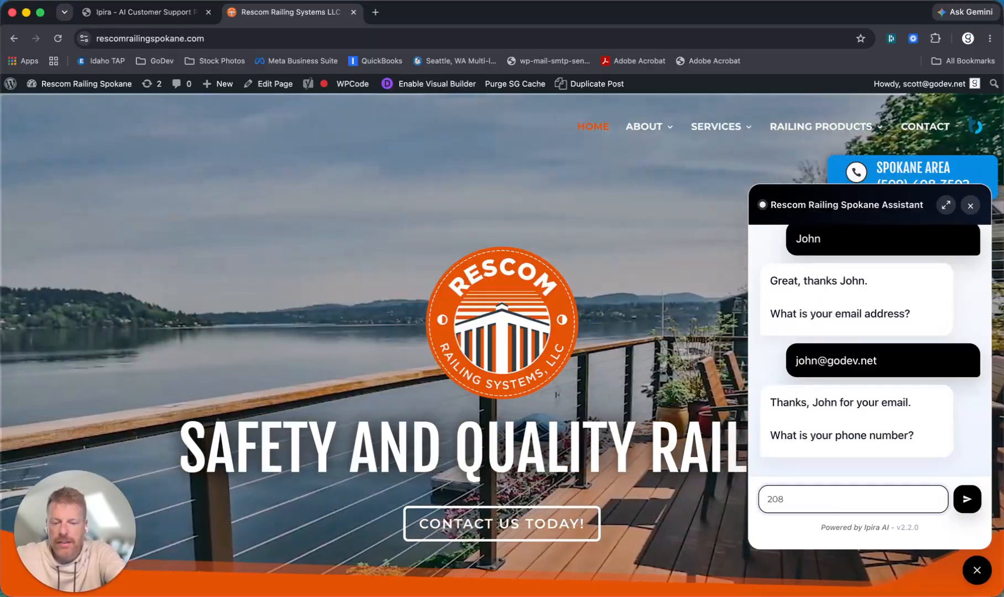
{"action": "type", "text": "55512"}
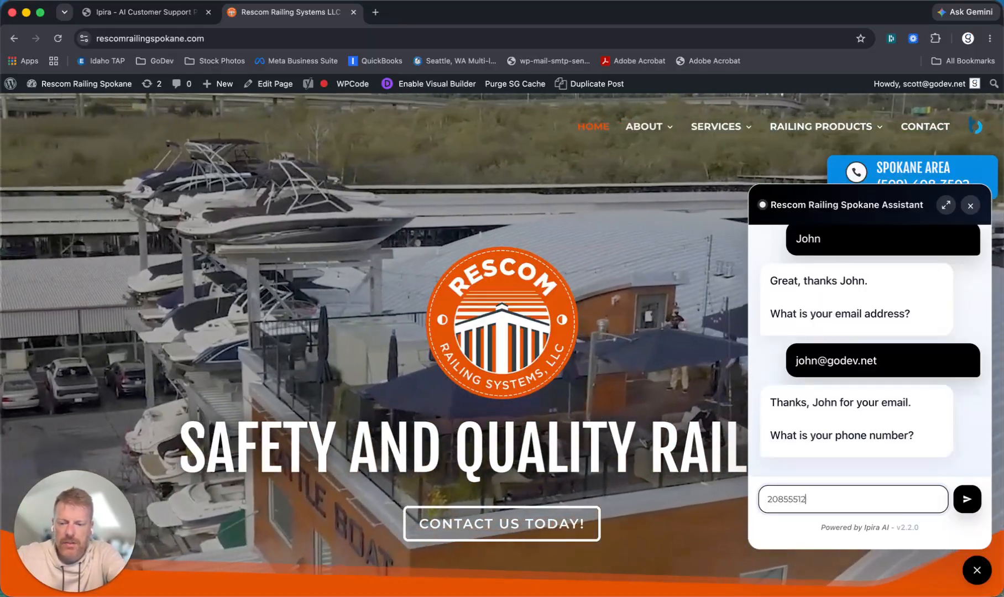
{"action": "type", "text": "34"}
{"action": "key", "text": "Return"}
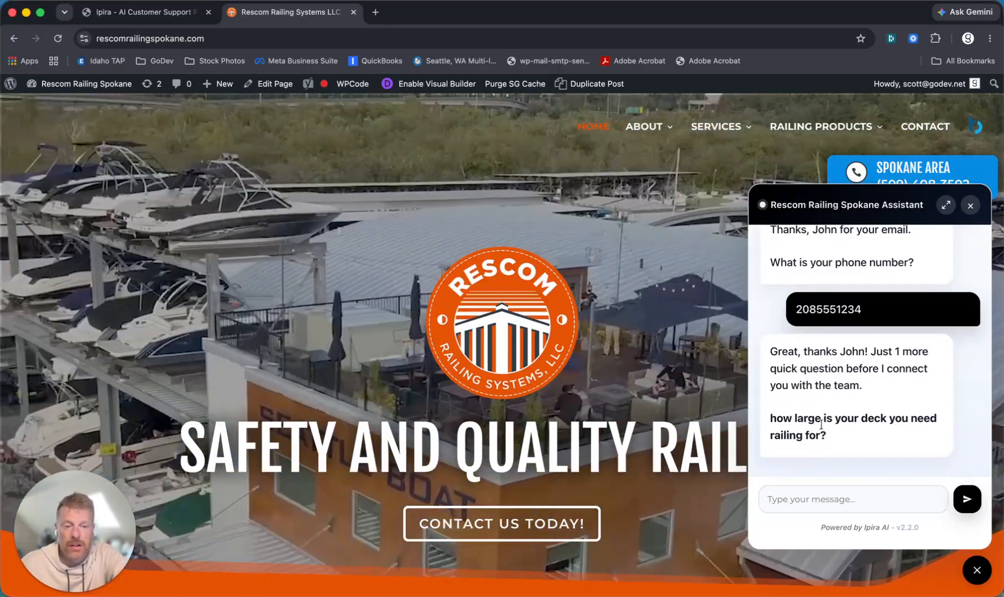
- Answer the deck size with '515 sq ft', then reply 'Send' to submit the lead
{"action": "left_click", "coordinate": [774, 498]}
{"action": "type", "text": "5"}
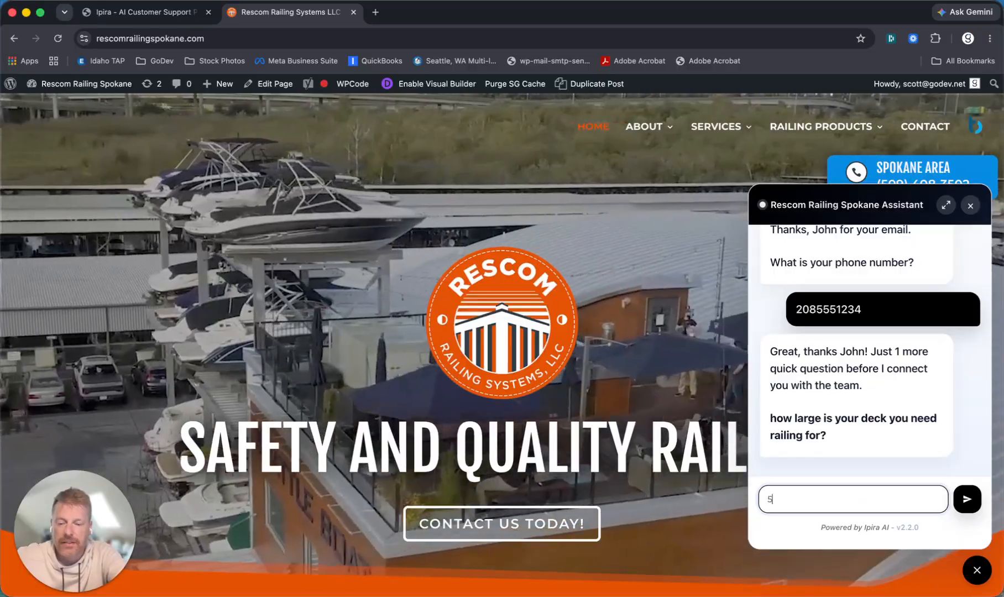
{"action": "type", "text": "15 sq"}
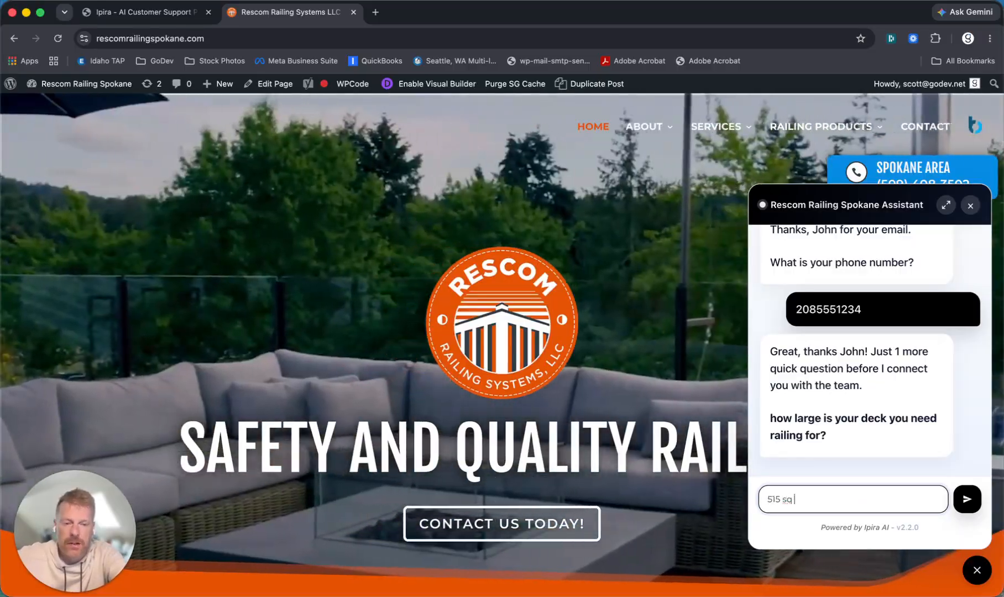
{"action": "type", "text": " ft"}
{"action": "key", "text": "Return"}
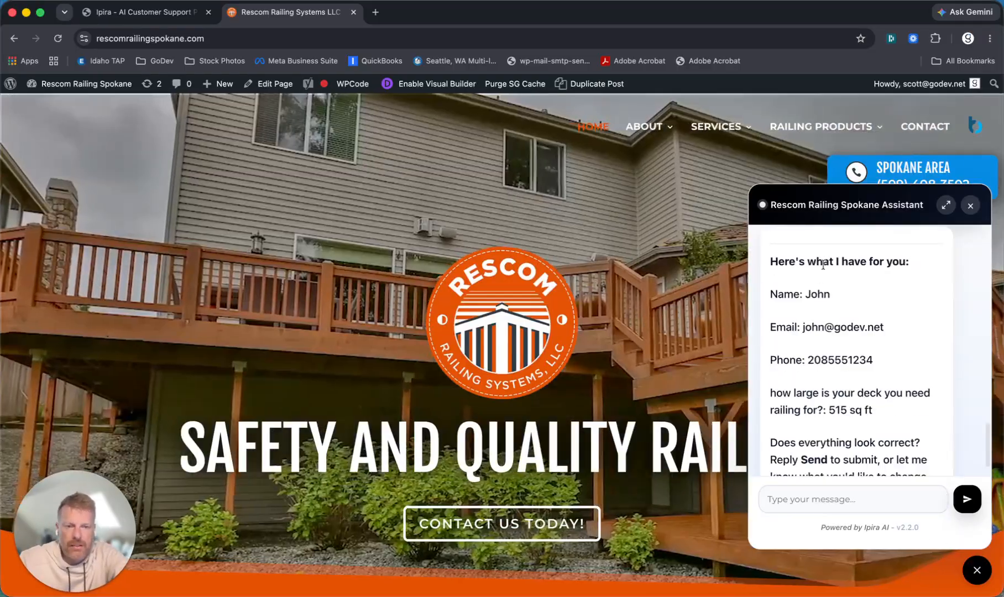
{"action": "scroll", "coordinate": [807, 370], "scroll_direction": "down", "scroll_amount": 1}
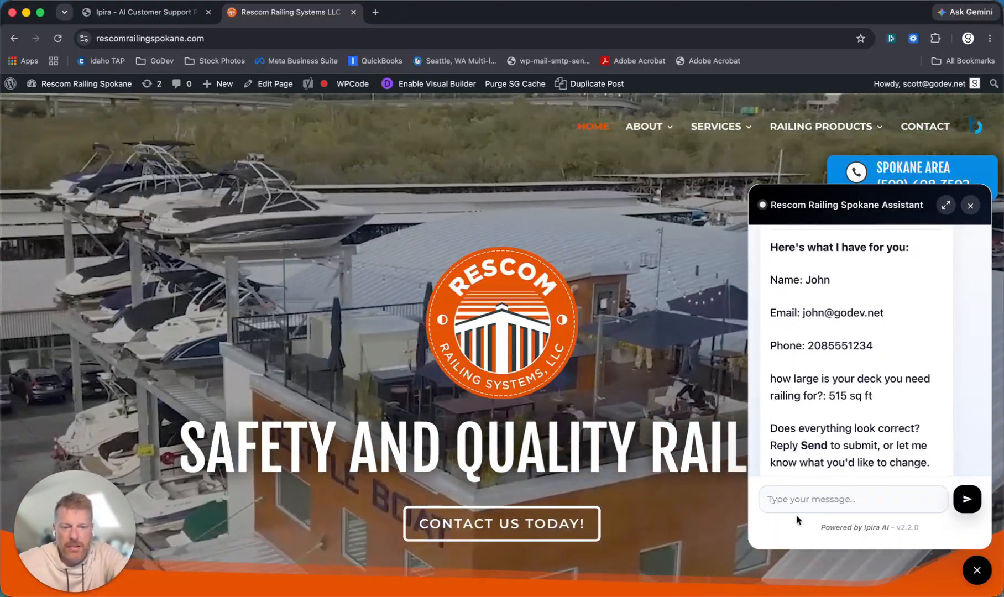
{"action": "left_click", "coordinate": [788, 499]}
{"action": "type", "text": "Send"}
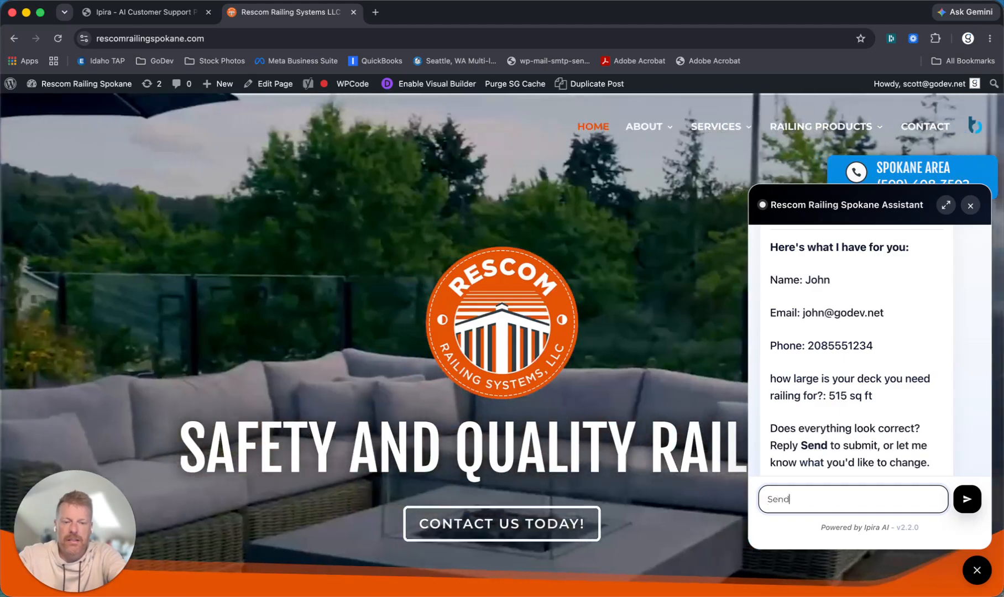
{"action": "key", "text": "Return"}
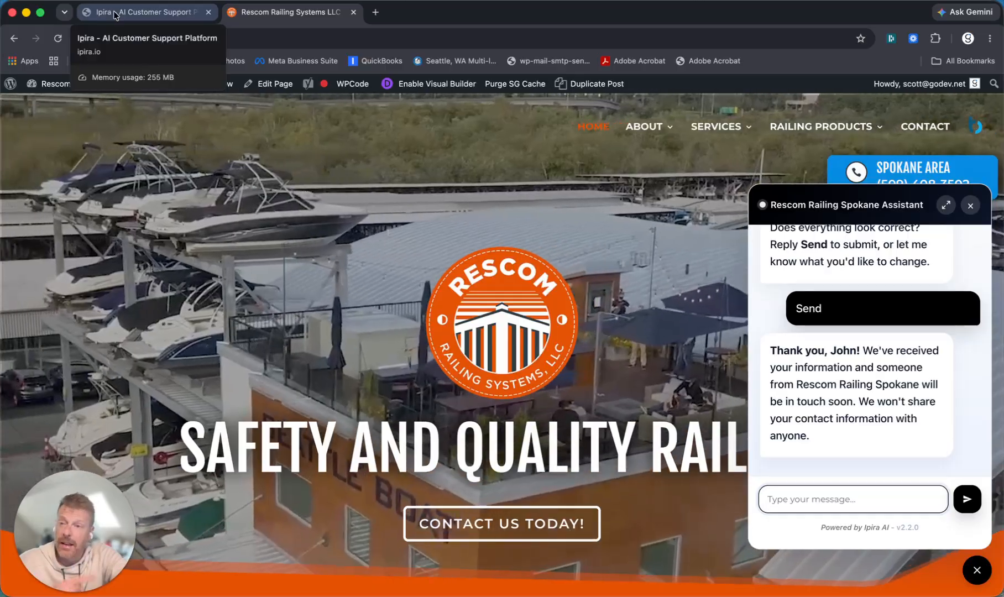
- Open the new chat lead in Ipira Leads, review its contact details and transcript, then close it
{"action": "left_click", "coordinate": [117, 16]}
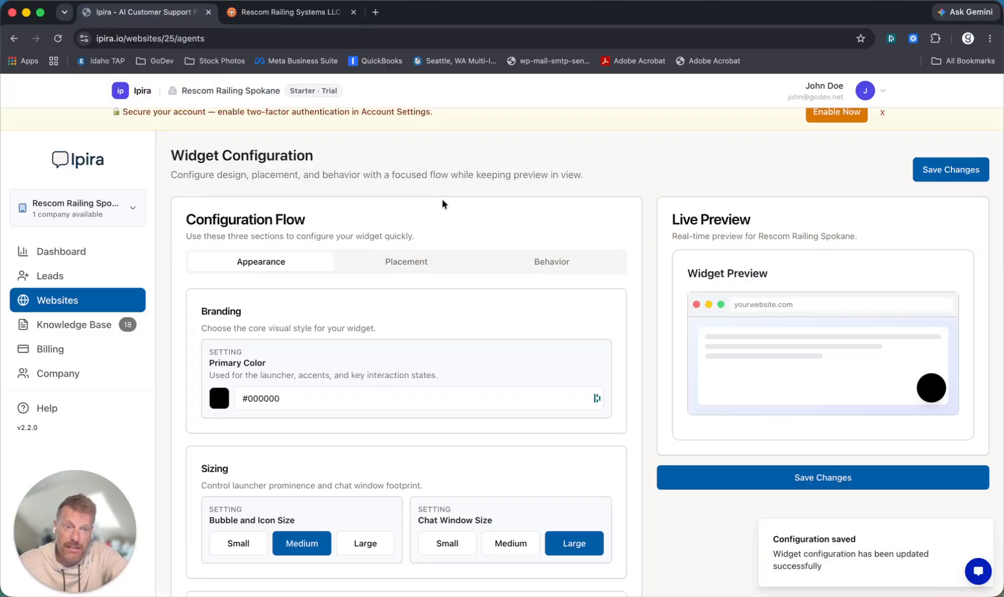
{"action": "scroll", "coordinate": [520, 229], "scroll_direction": "up", "scroll_amount": 1}
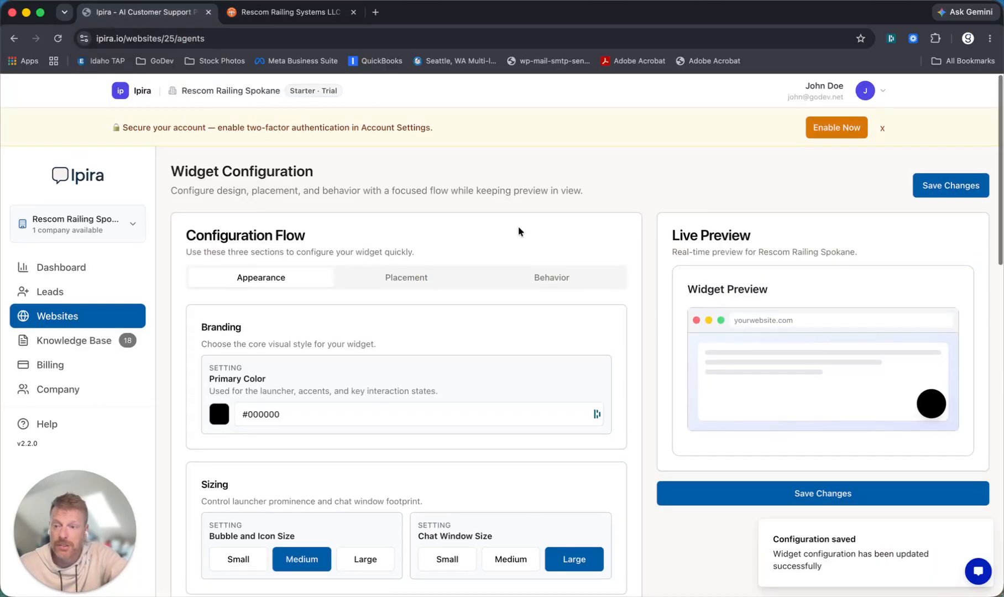
{"action": "left_click", "coordinate": [58, 292]}
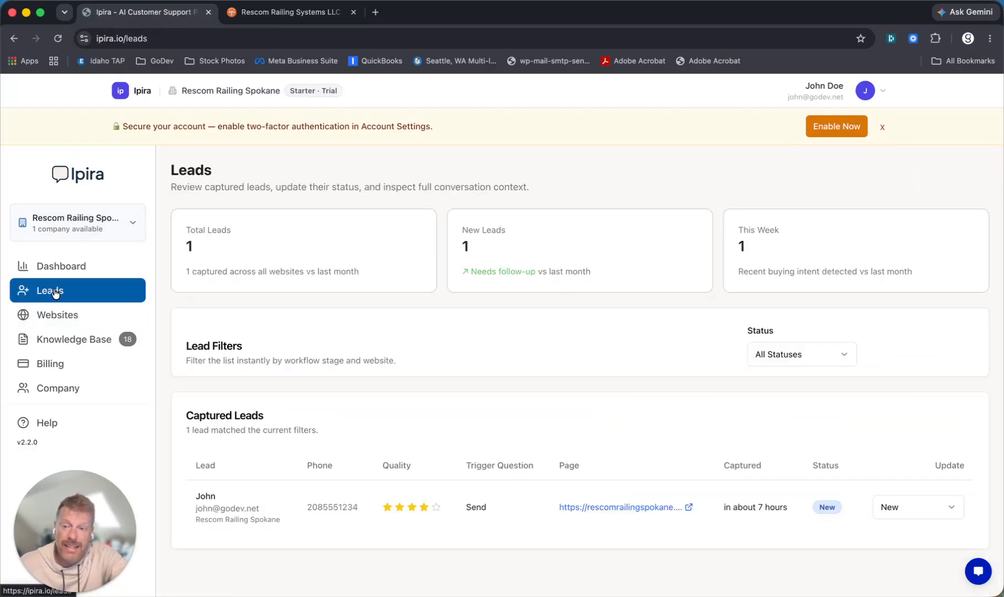
{"action": "left_click", "coordinate": [231, 513]}
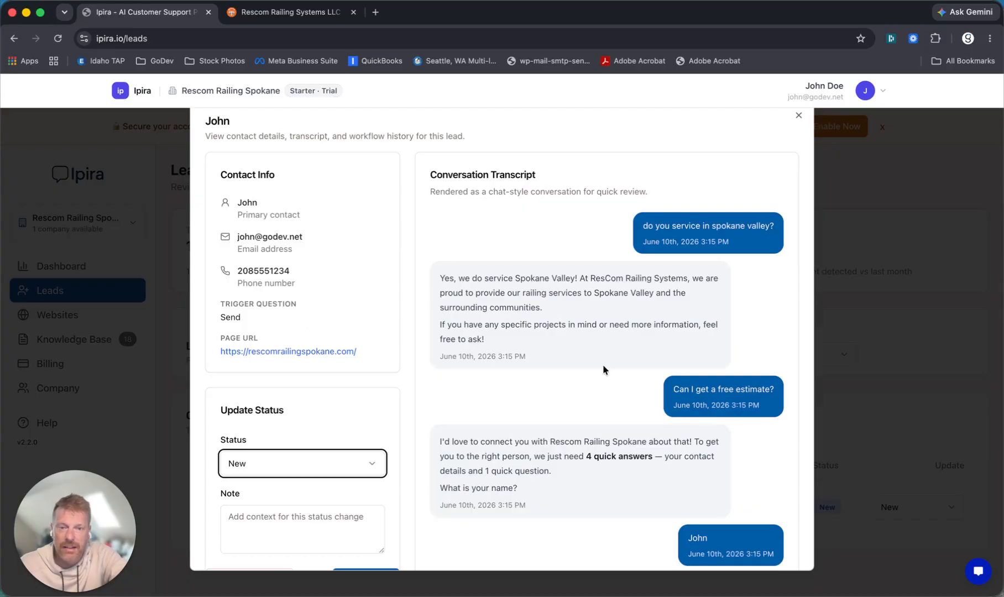
{"action": "scroll", "coordinate": [602, 364], "scroll_direction": "down", "scroll_amount": 10}
{"action": "scroll", "coordinate": [603, 368], "scroll_direction": "up", "scroll_amount": 10}
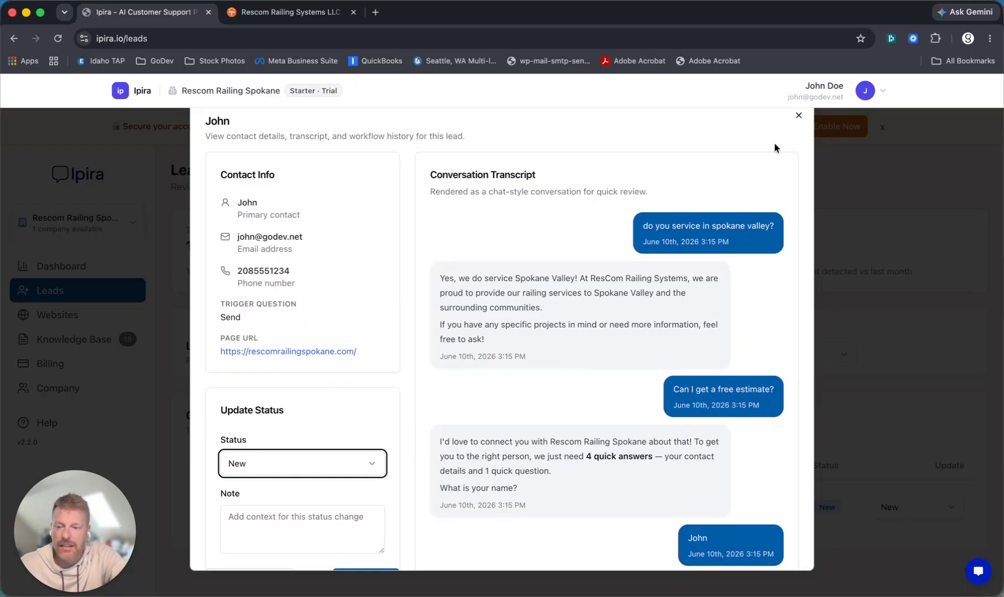
{"action": "scroll", "coordinate": [608, 347], "scroll_direction": "down", "scroll_amount": 10}
{"action": "scroll", "coordinate": [603, 348], "scroll_direction": "up", "scroll_amount": 10}
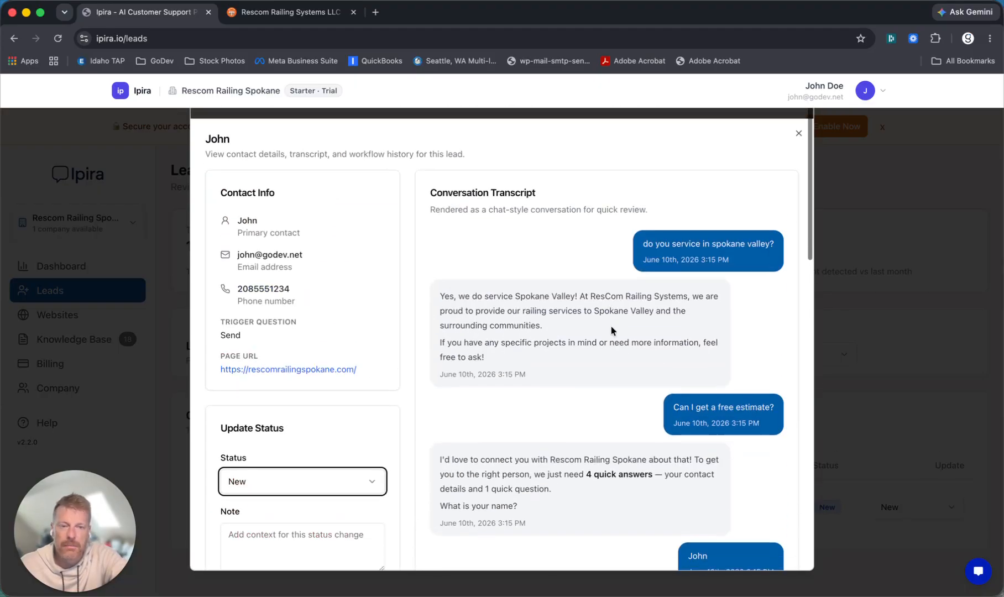
{"action": "left_click", "coordinate": [799, 116]}
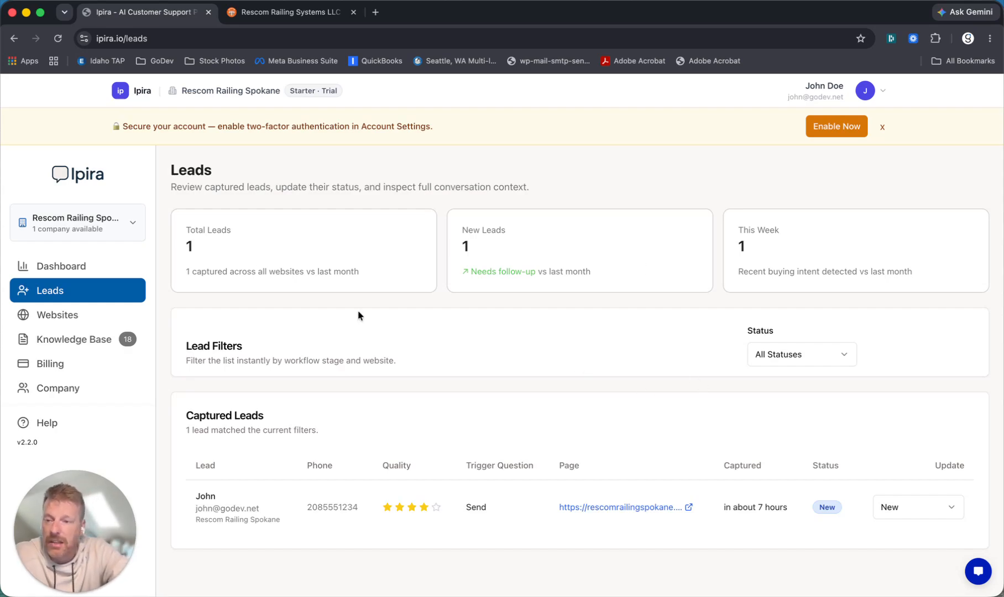
- Go via Dashboard and Websites to the Rescom Railing Spokane Get Embed Code page
{"action": "left_click", "coordinate": [60, 268]}
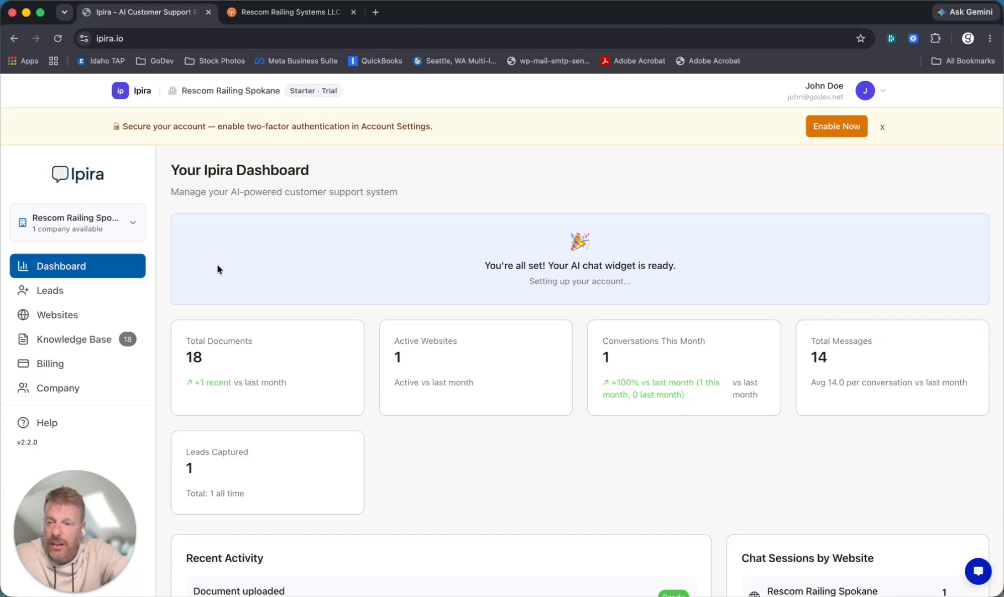
{"action": "left_click", "coordinate": [50, 321]}
{"action": "left_click", "coordinate": [247, 388]}
- Scroll to the HTML Embed Code box and select the whole embed script
{"action": "scroll", "coordinate": [502, 345], "scroll_direction": "down", "scroll_amount": 1}
{"action": "scroll", "coordinate": [502, 346], "scroll_direction": "down", "scroll_amount": 5}
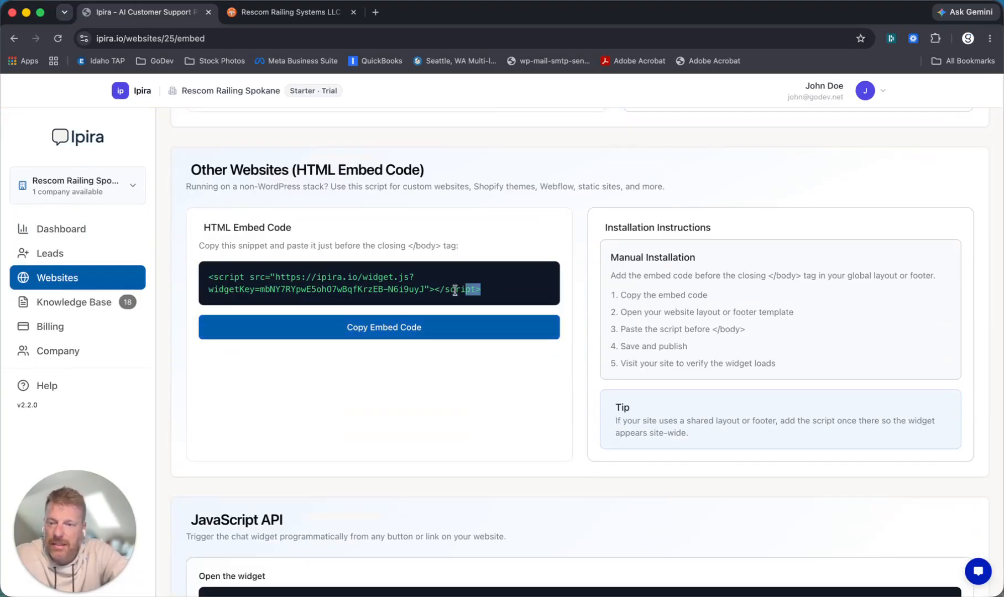
{"action": "left_click_drag", "start_coordinate": [480, 293], "coordinate": [250, 268]}
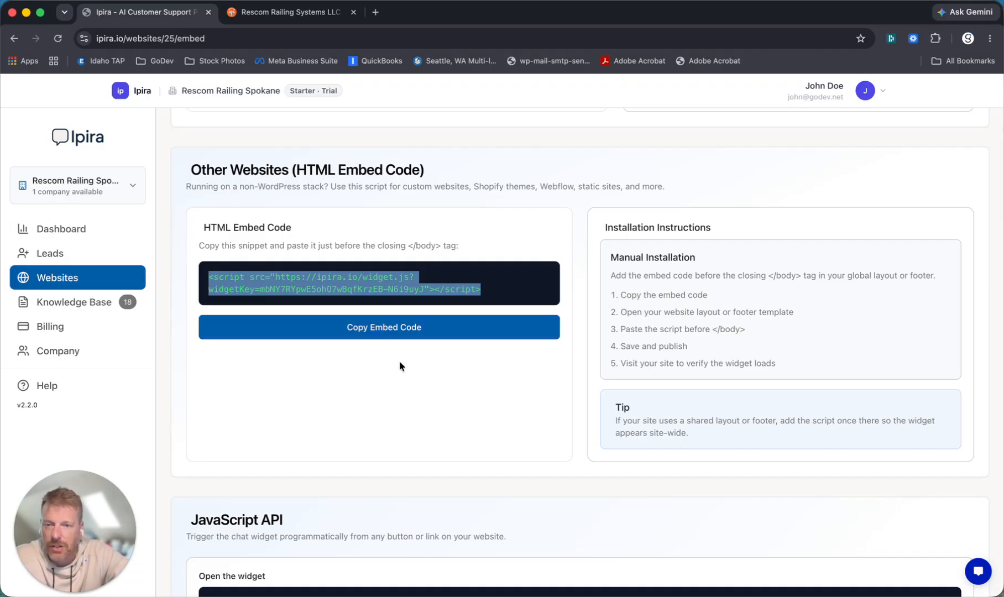
{"action": "scroll", "coordinate": [399, 361], "scroll_direction": "up", "scroll_amount": 5}
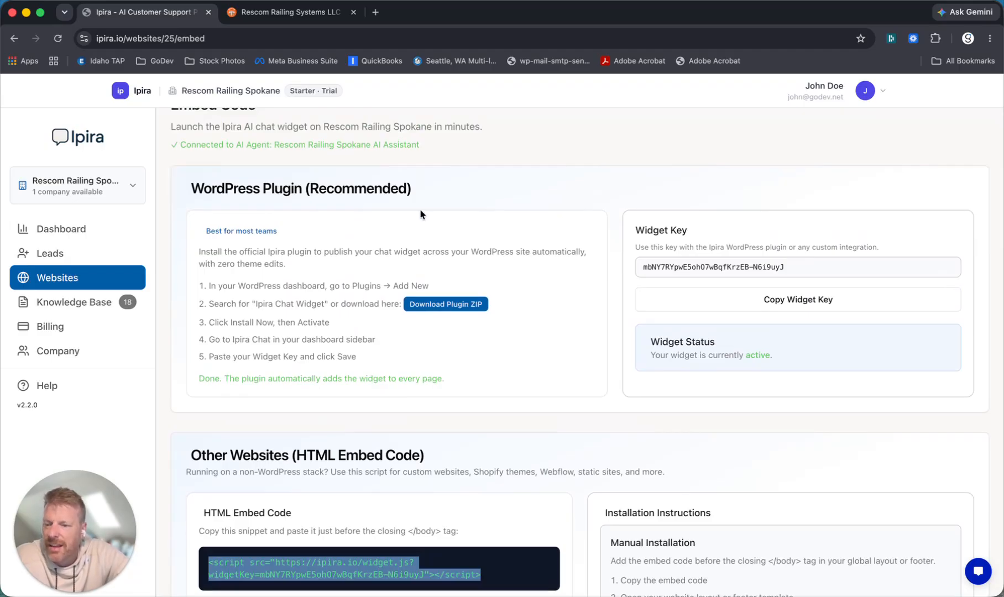
{"action": "scroll", "coordinate": [490, 391], "scroll_direction": "down", "scroll_amount": 1}
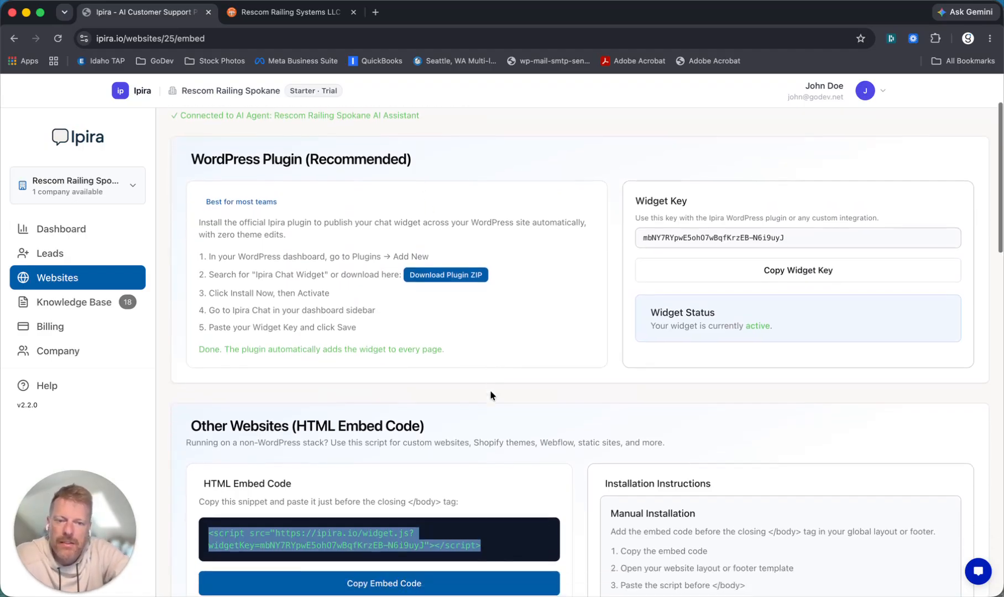